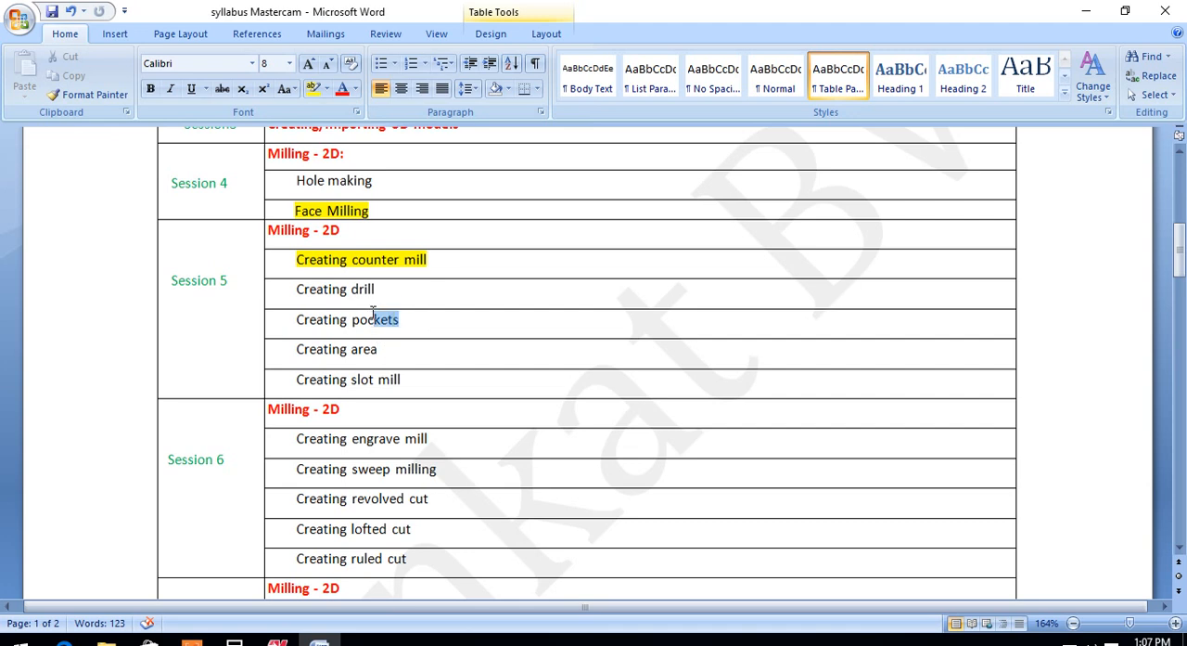
Step: Highlight the "Creating pockets" entry under Session 5 of the syllabus table in yellow
drag(373, 313, 298, 324)
click(363, 295)
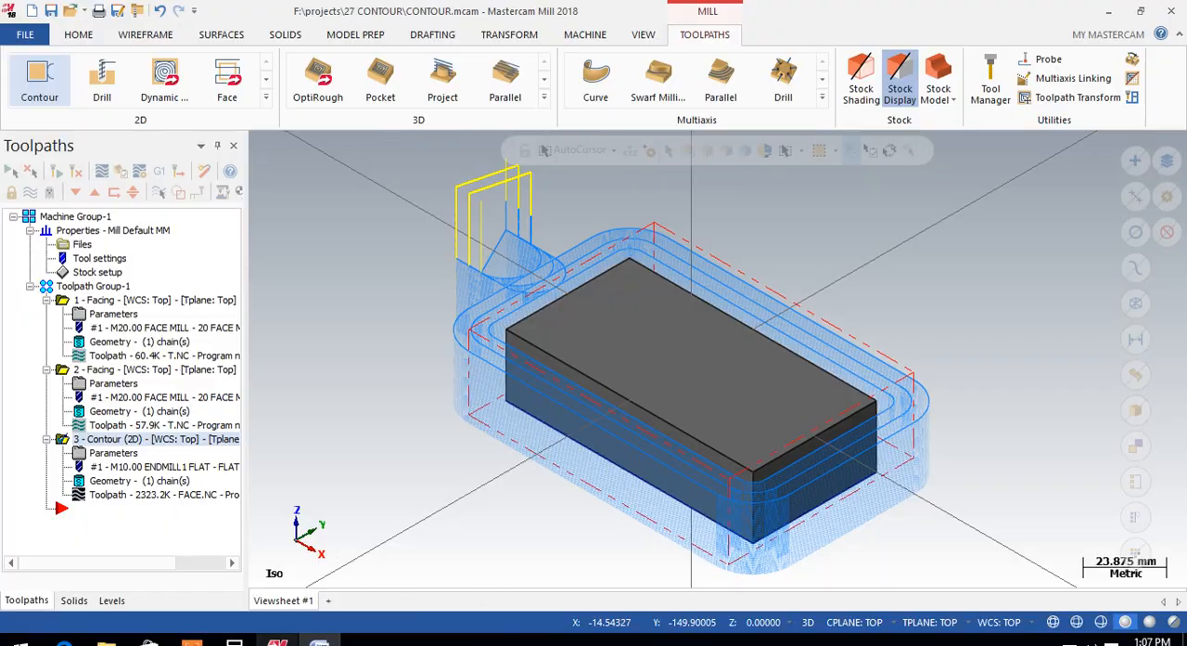
Step: Switch to Mastercam and hide the displayed toolpath of the 2D contour operation
click(276, 639)
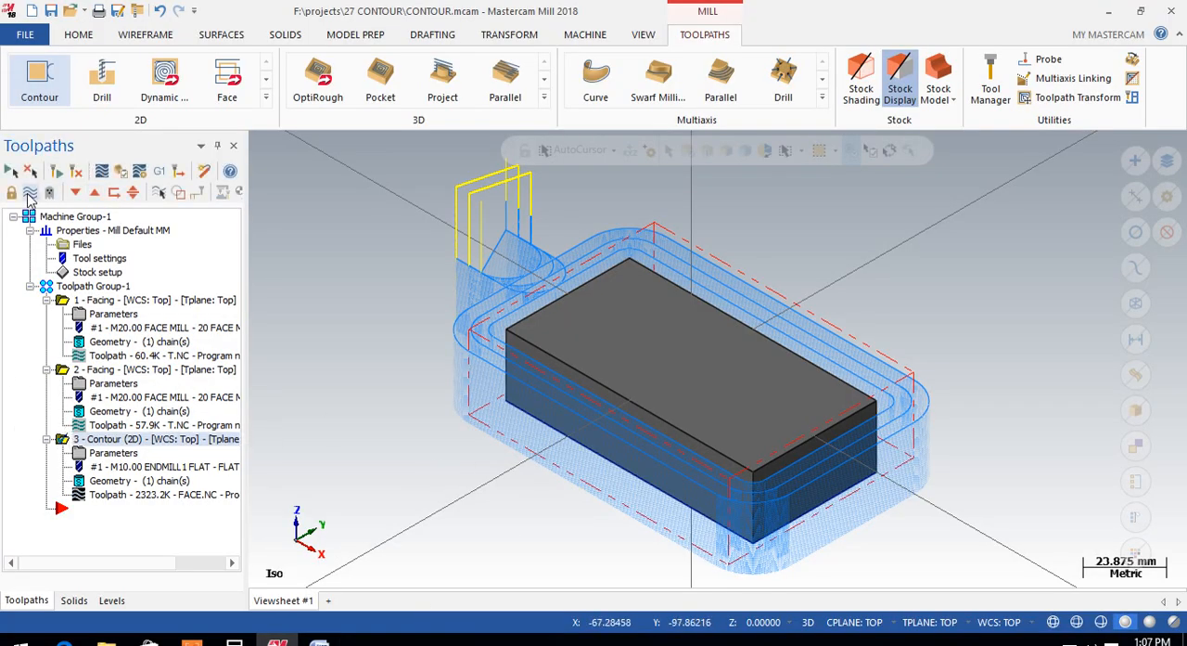
click(30, 193)
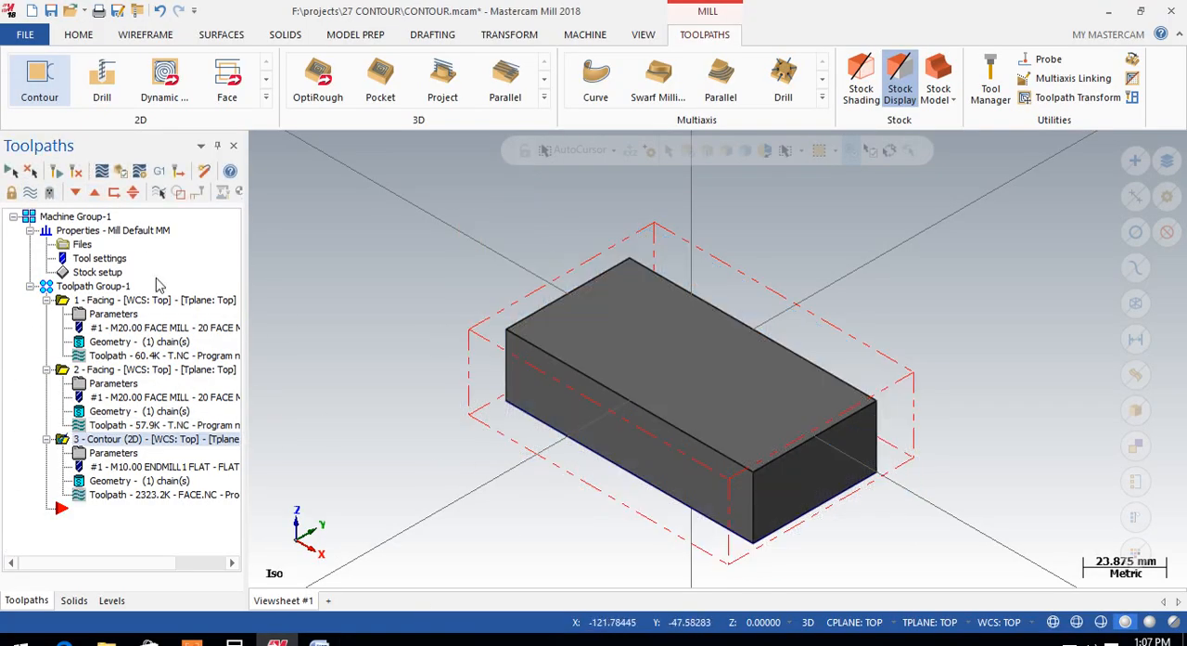
Step: In the top view, sketch a center-anchored rectangle about 12 mm wide and 14 mm high near the block's upper-left corner
scroll(569, 372, down, 1)
middle_drag(569, 372, 536, 276)
right_click(932, 256)
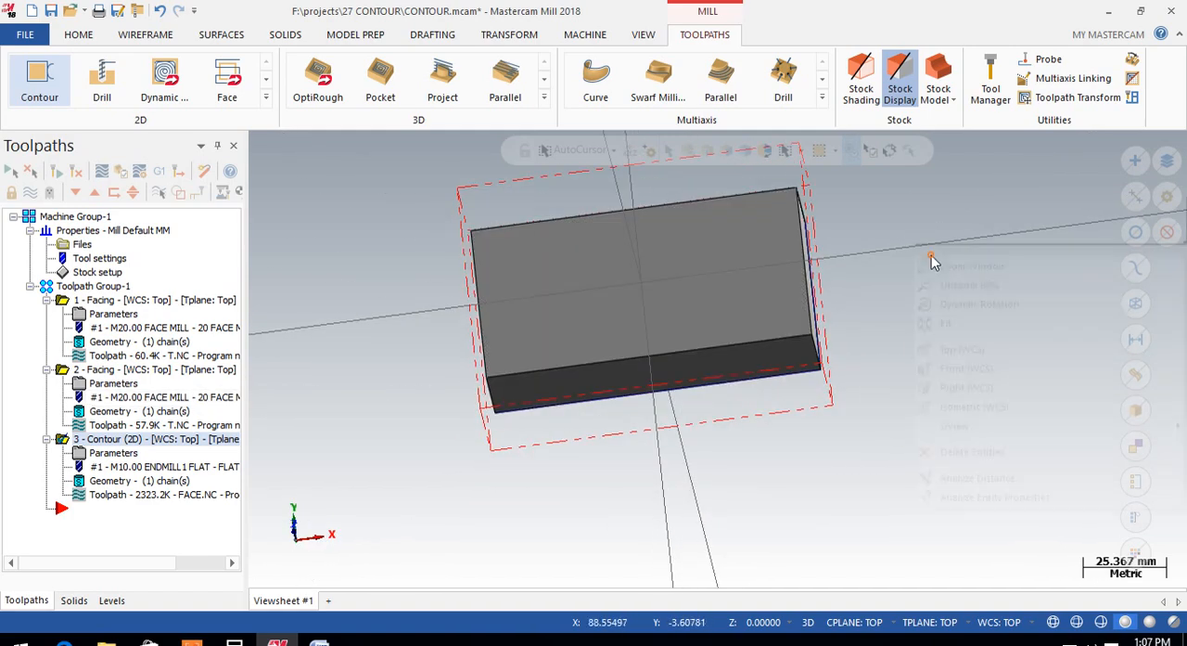
click(978, 349)
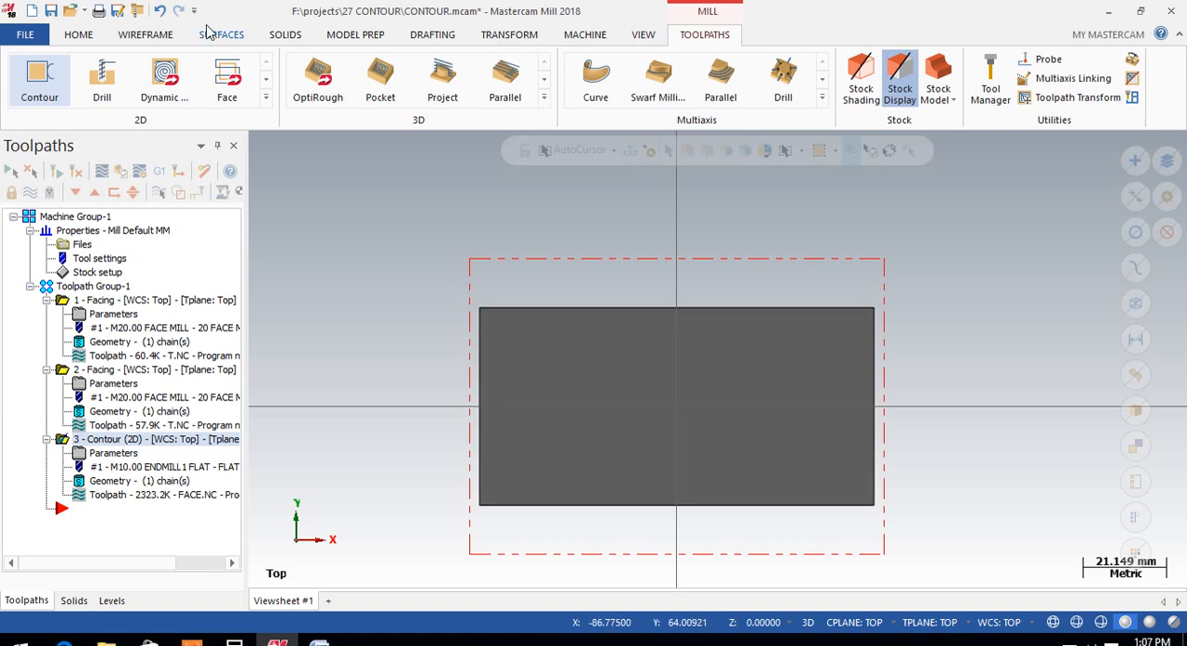
click(146, 35)
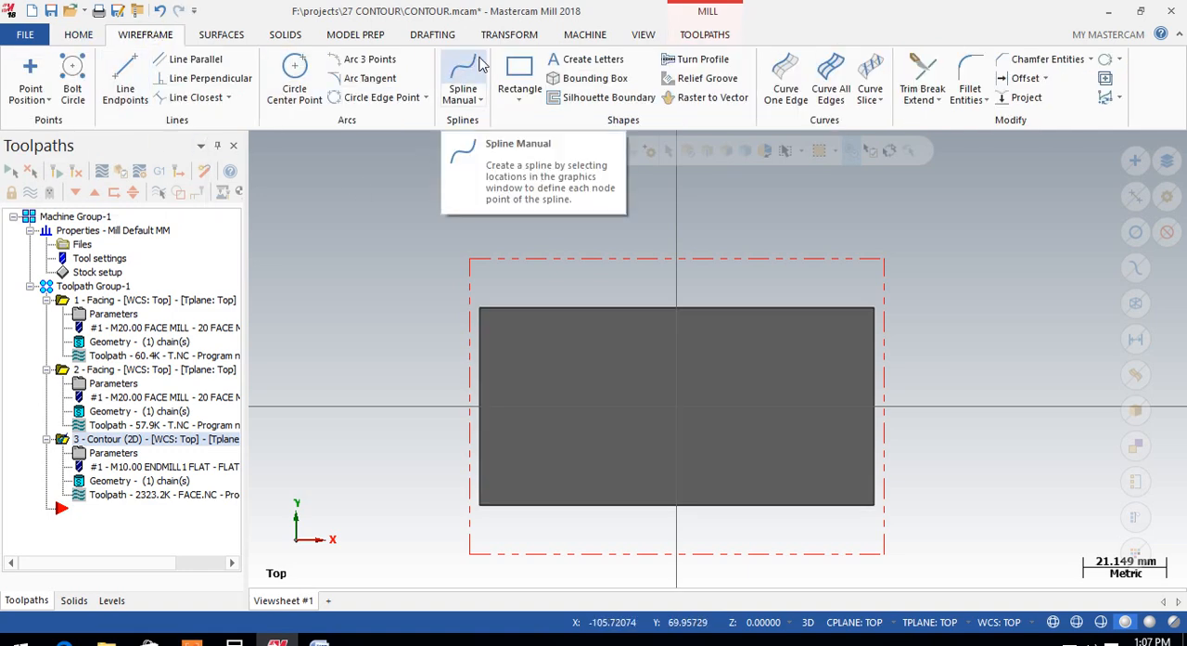
click(520, 76)
click(533, 354)
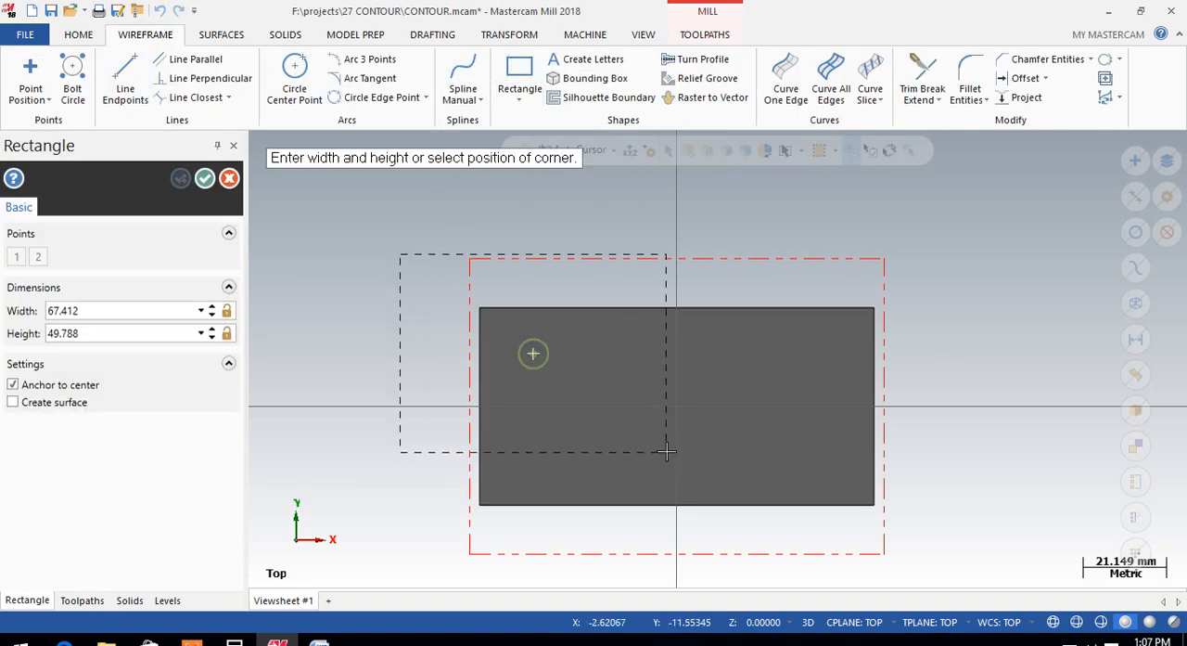
click(556, 380)
Step: Sketch a second center-anchored rectangle about 32 mm wide and 16 mm high in the block's lower-right area
click(780, 438)
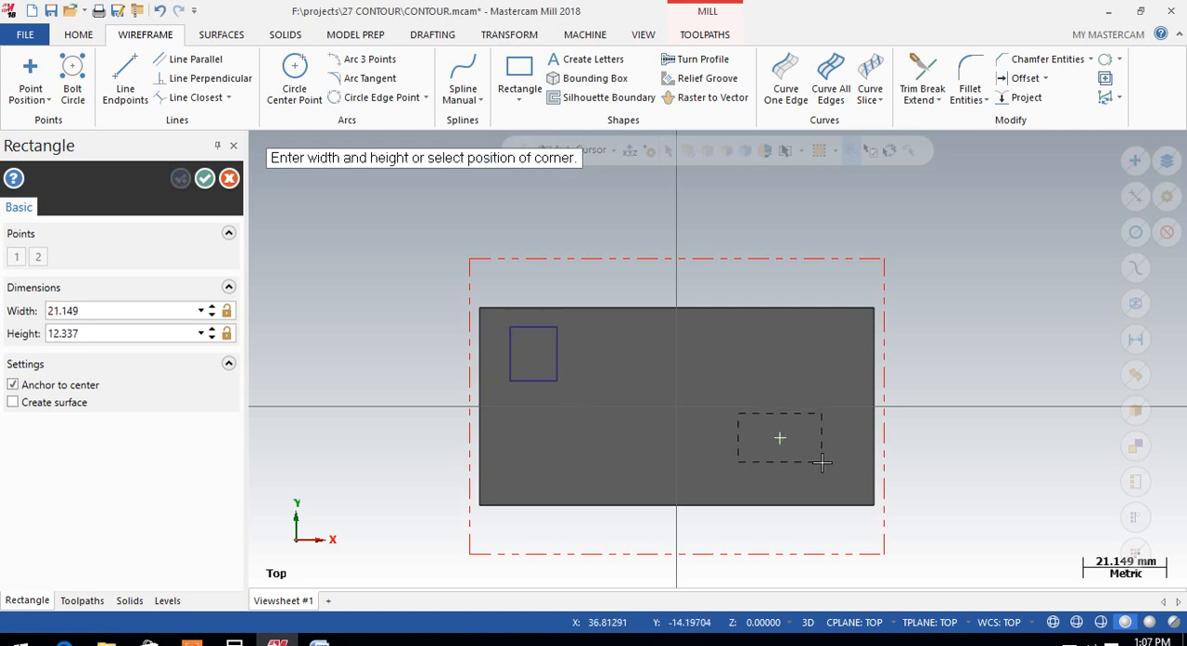
click(844, 469)
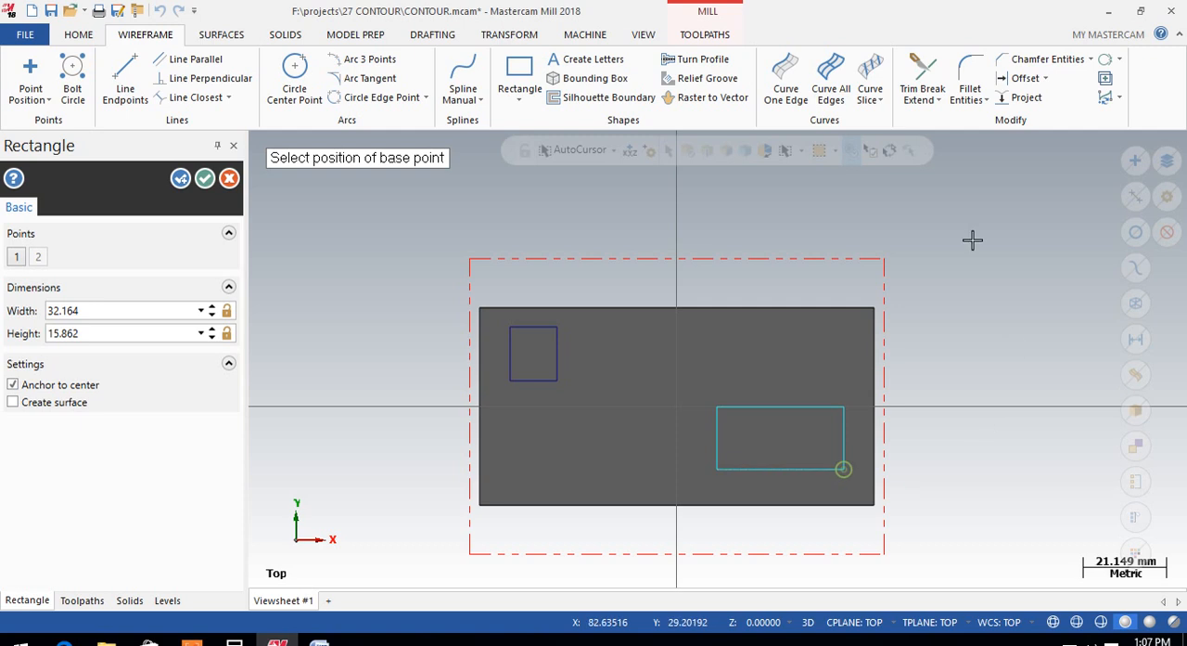
click(206, 178)
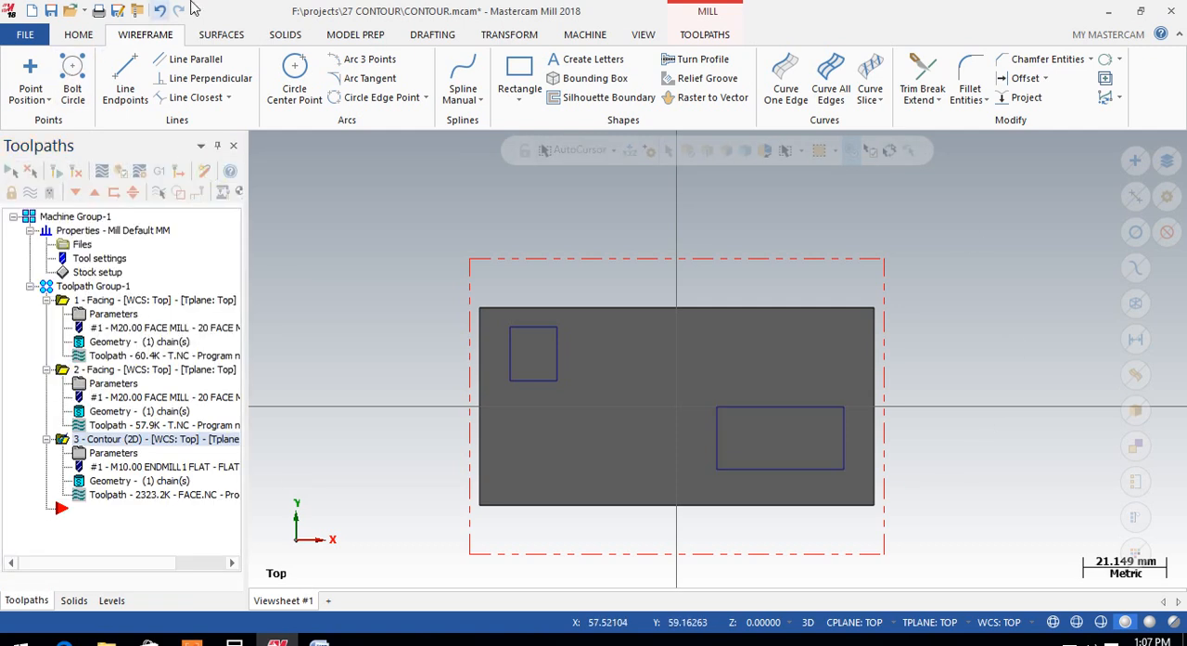
Step: Extrude both rectangles as a cut body 10 mm deep, with the direction reversed down into the block
click(285, 34)
click(165, 70)
click(514, 345)
click(770, 408)
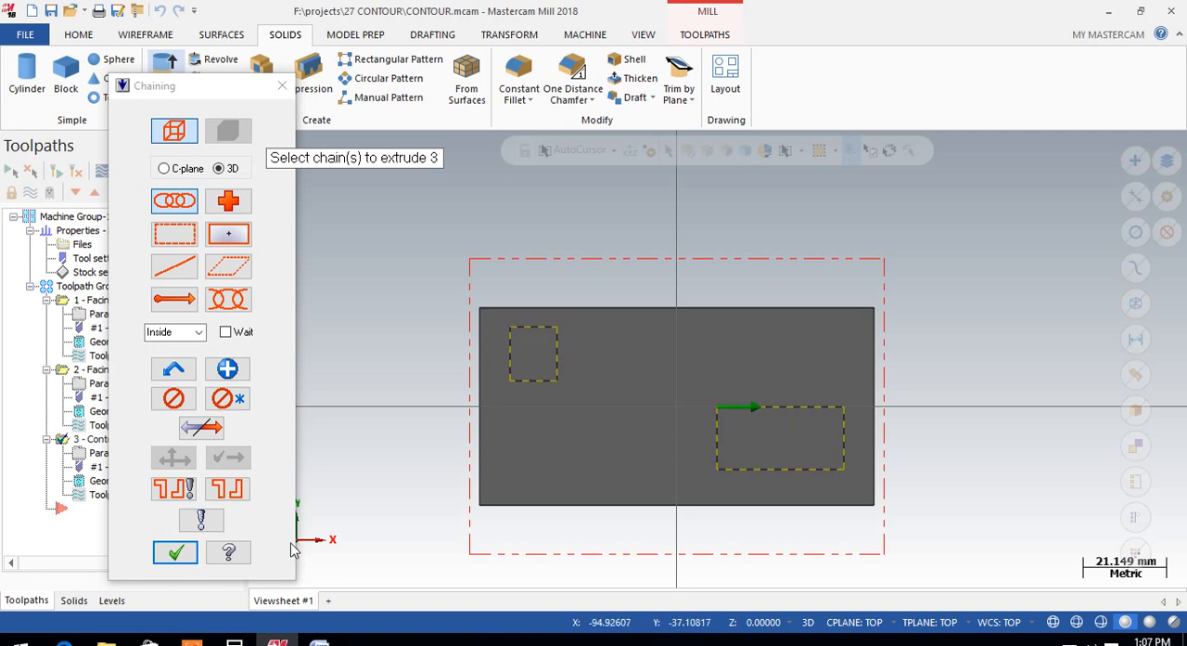
click(175, 552)
middle_drag(448, 350, 447, 271)
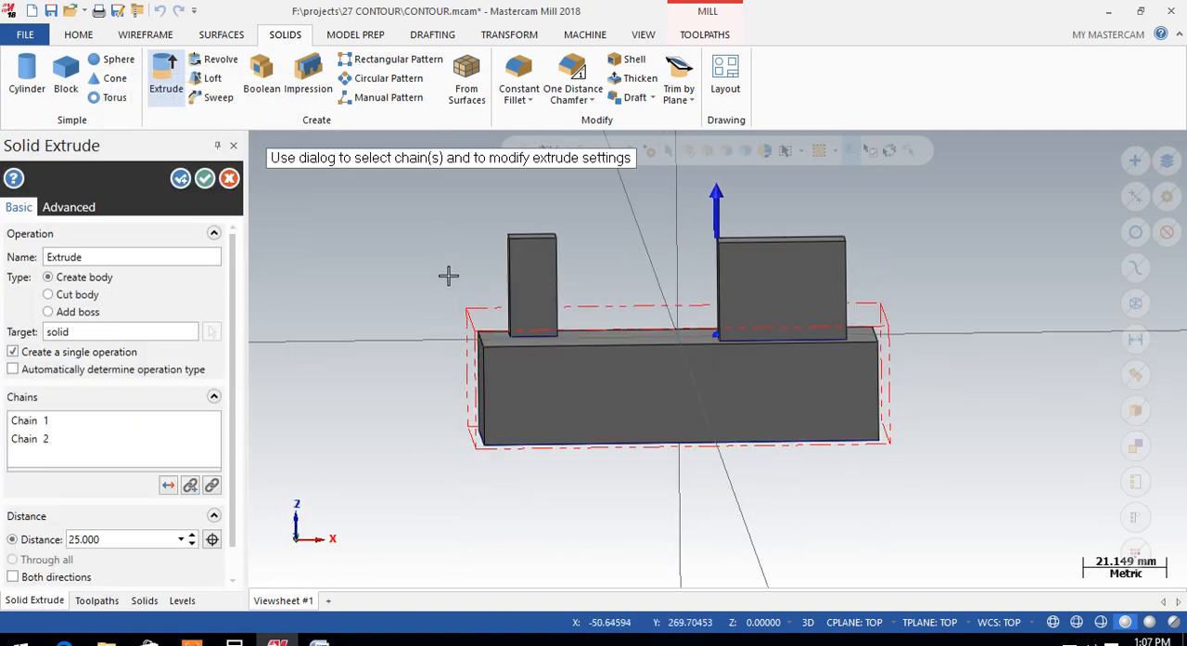
click(49, 294)
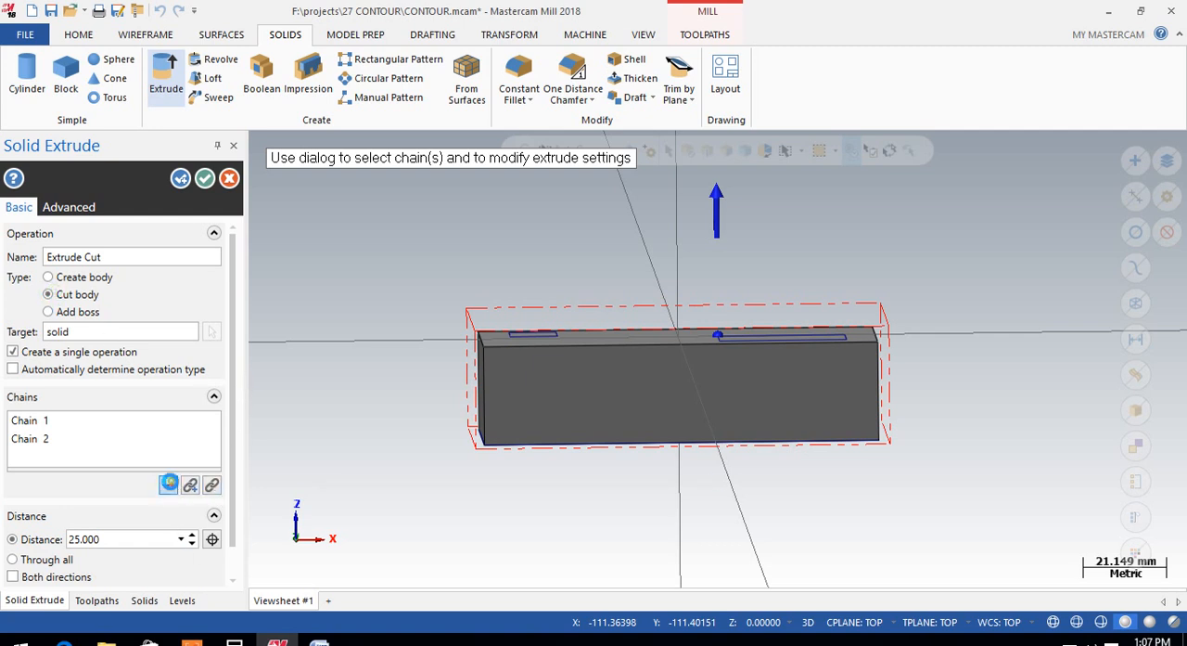
click(169, 483)
text(10)
key(Return)
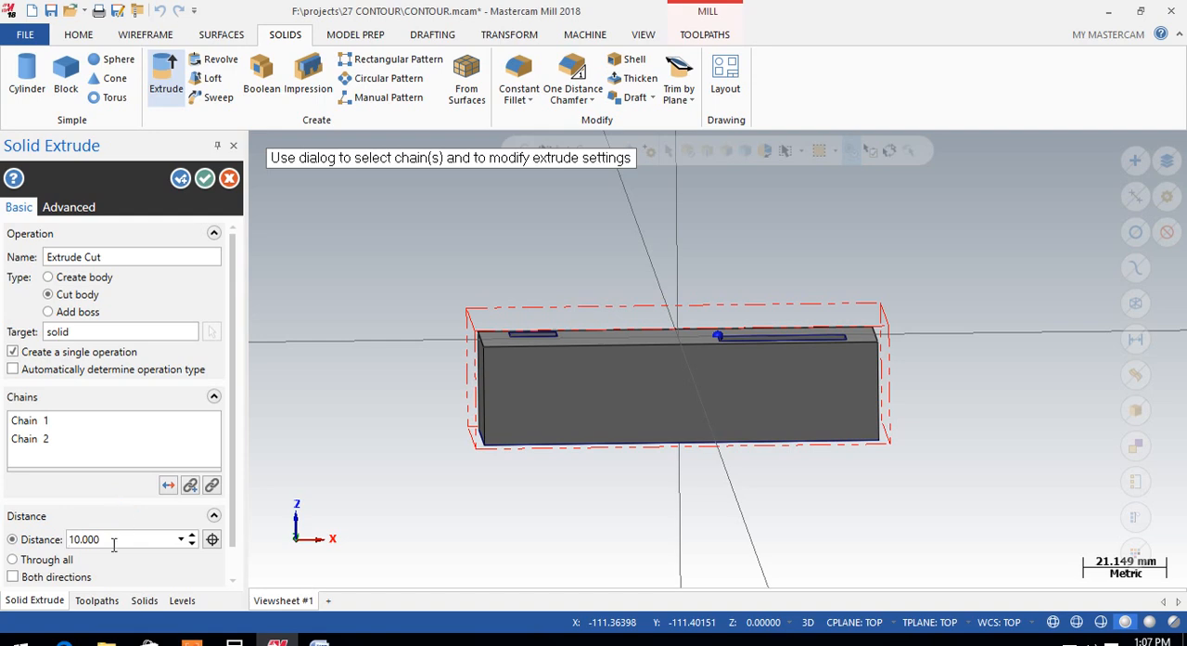
click(181, 179)
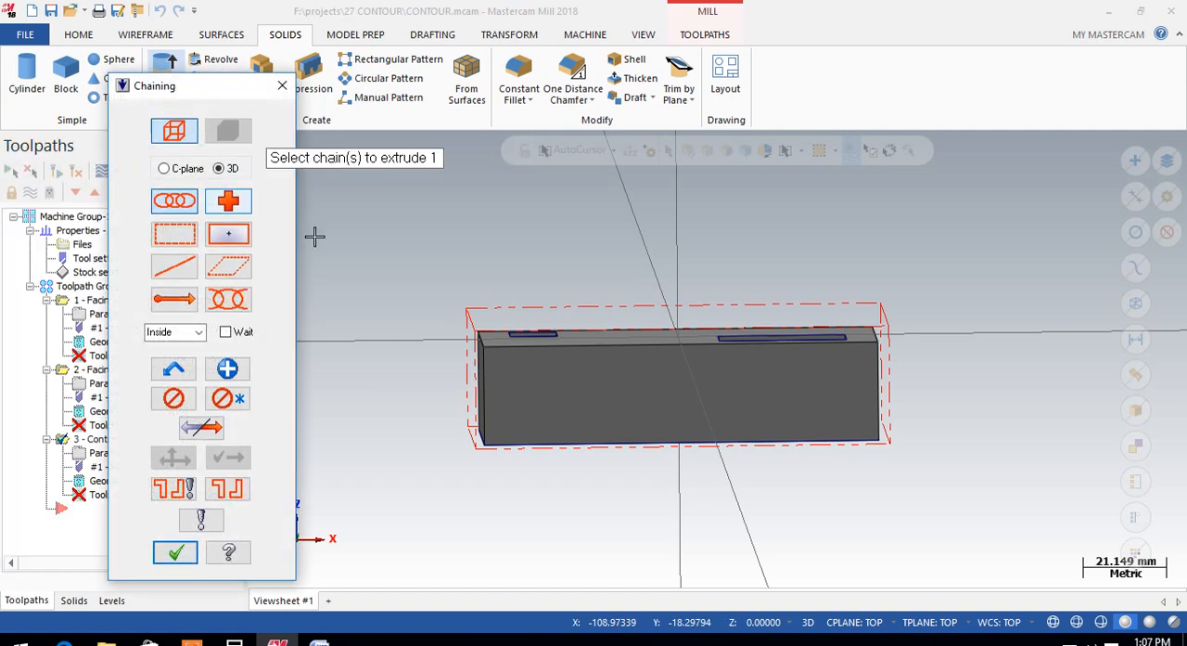
click(176, 553)
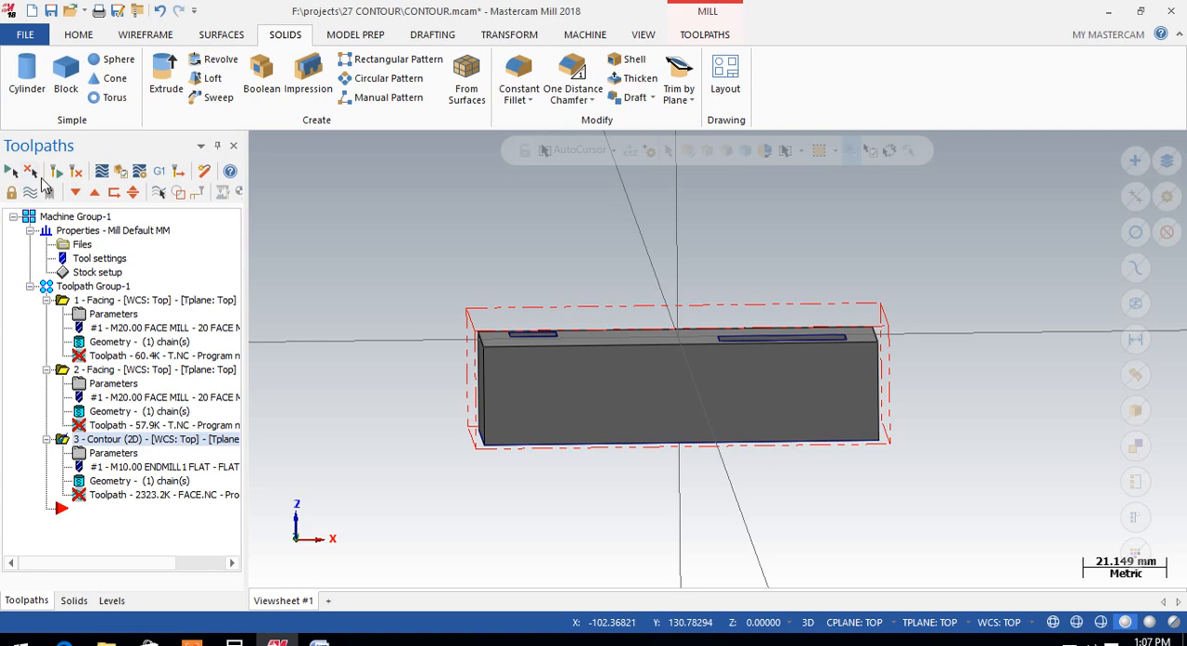
Step: Regenerate the selected 2D contour operation for the modified solid
click(54, 172)
middle_drag(628, 212, 592, 322)
scroll(592, 322, up, 2)
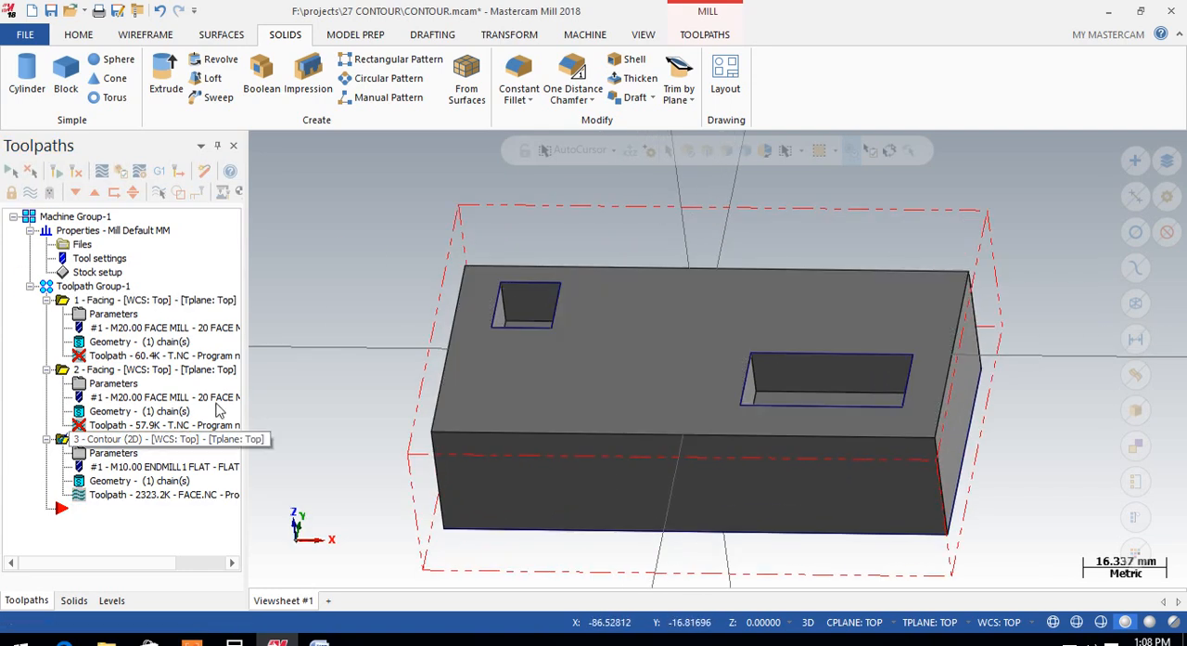
scroll(538, 308, up, 2)
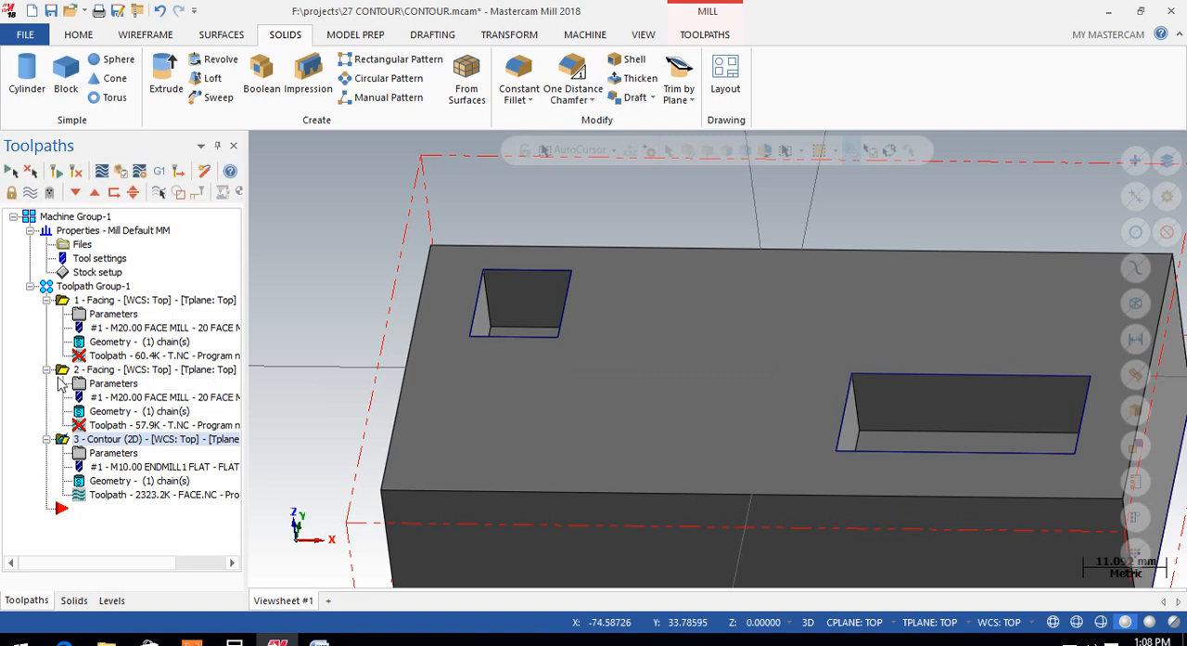
Step: Delete the first facing operation from Toolpath Group-1
click(59, 300)
right_click(59, 300)
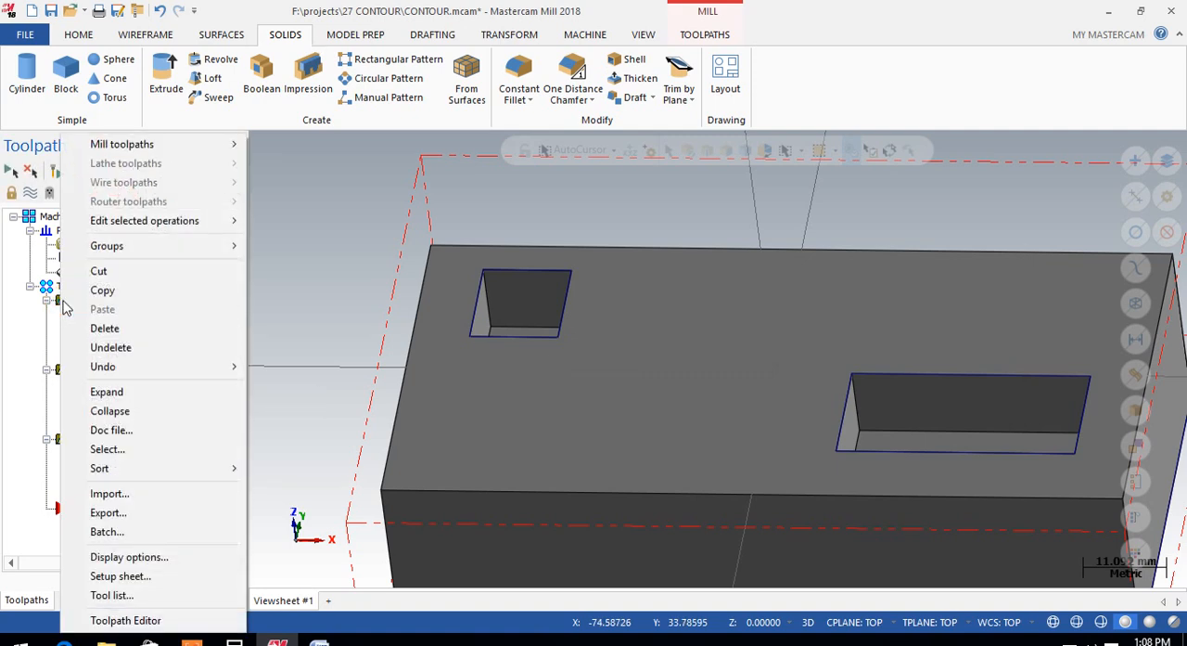
click(138, 328)
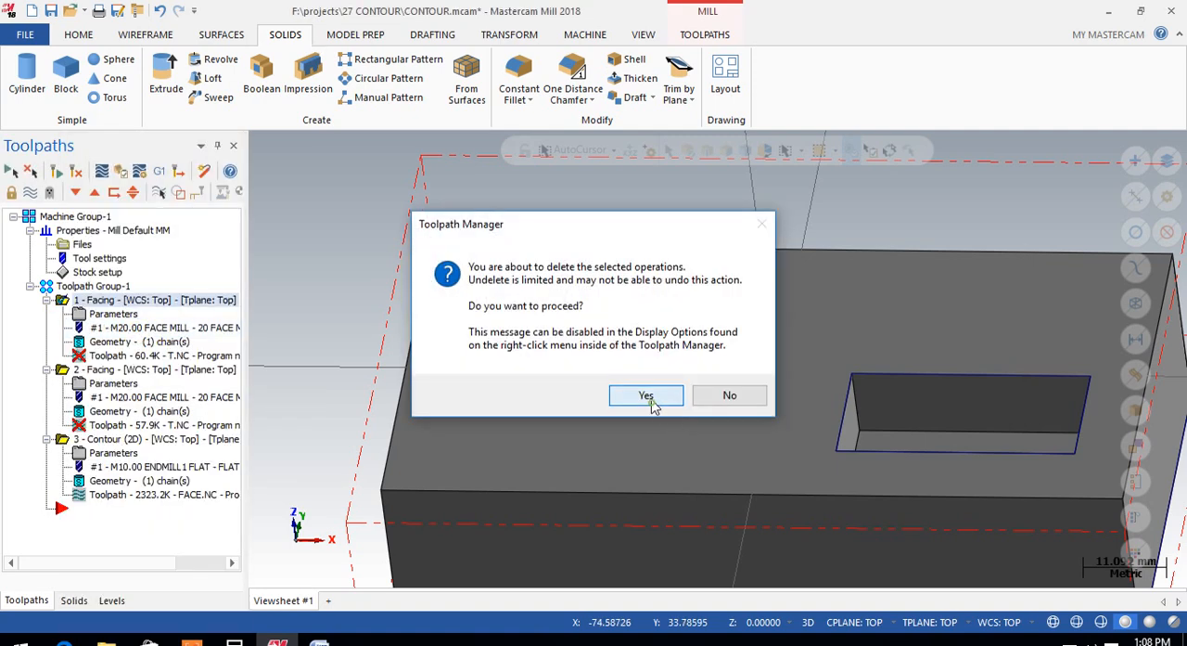
click(644, 394)
right_click(64, 304)
double_click(62, 301)
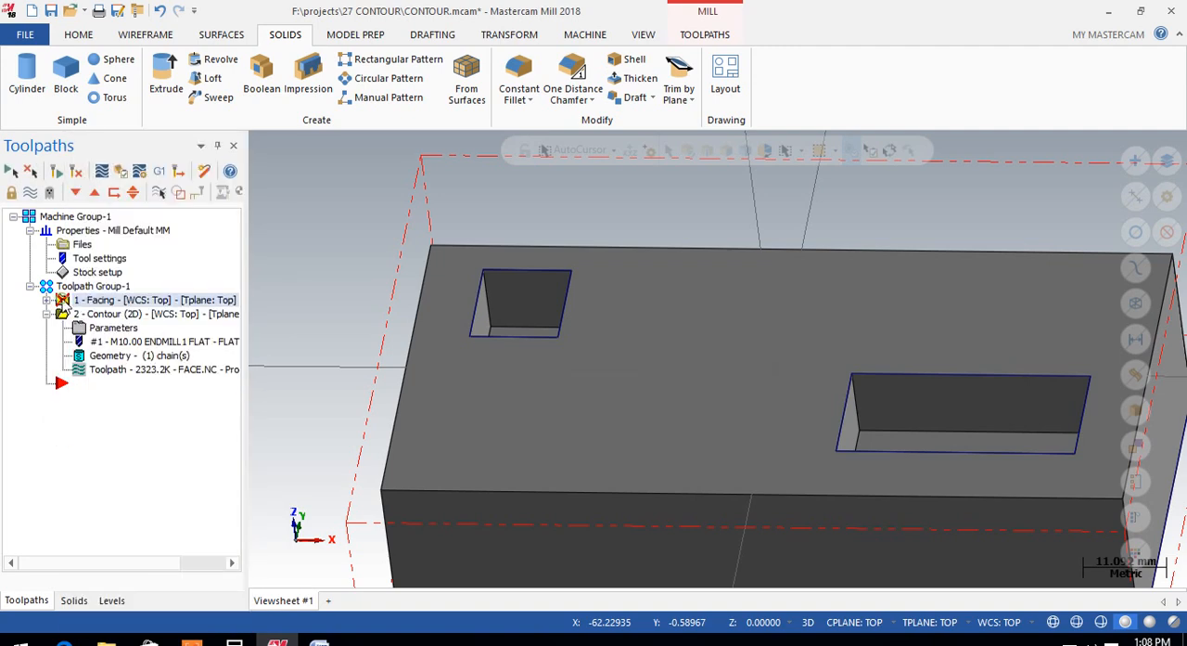
right_click(65, 301)
click(7, 323)
click(47, 314)
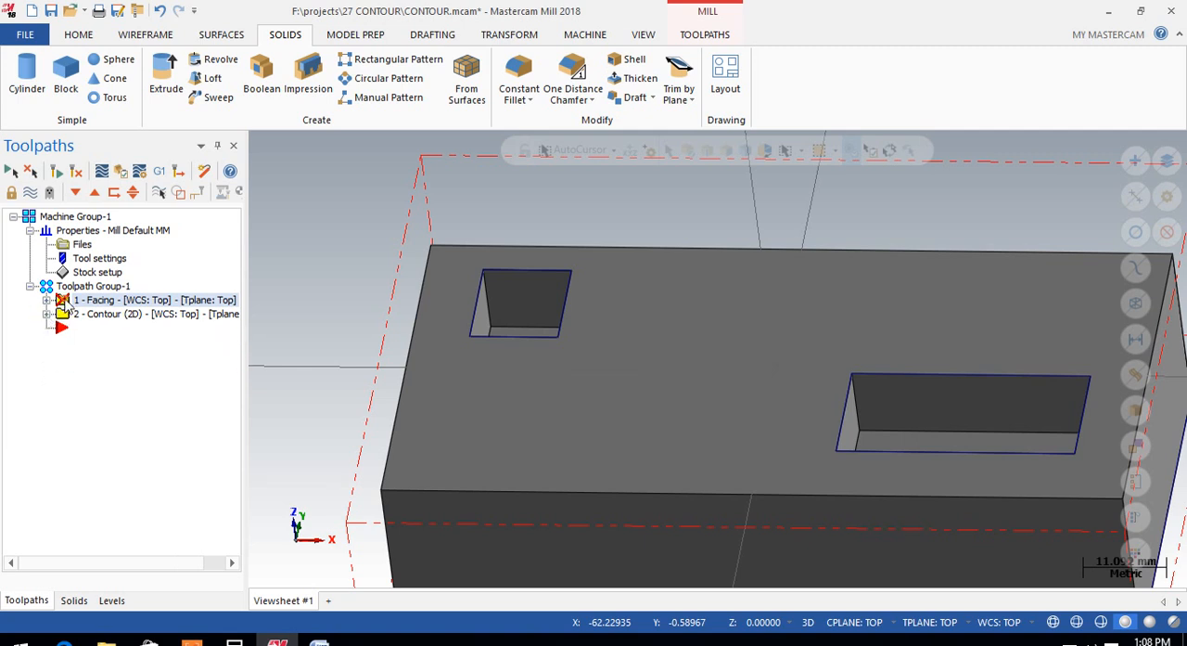
right_click(65, 304)
click(4, 302)
right_click(195, 302)
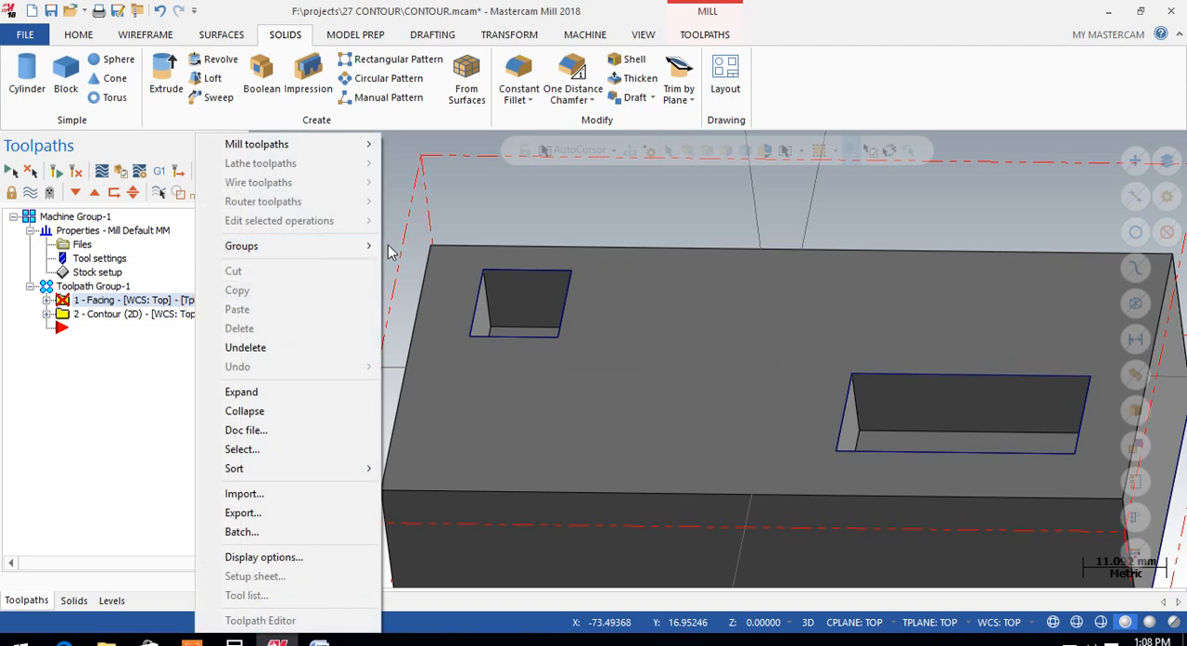
mouse_move(375, 246)
click(451, 329)
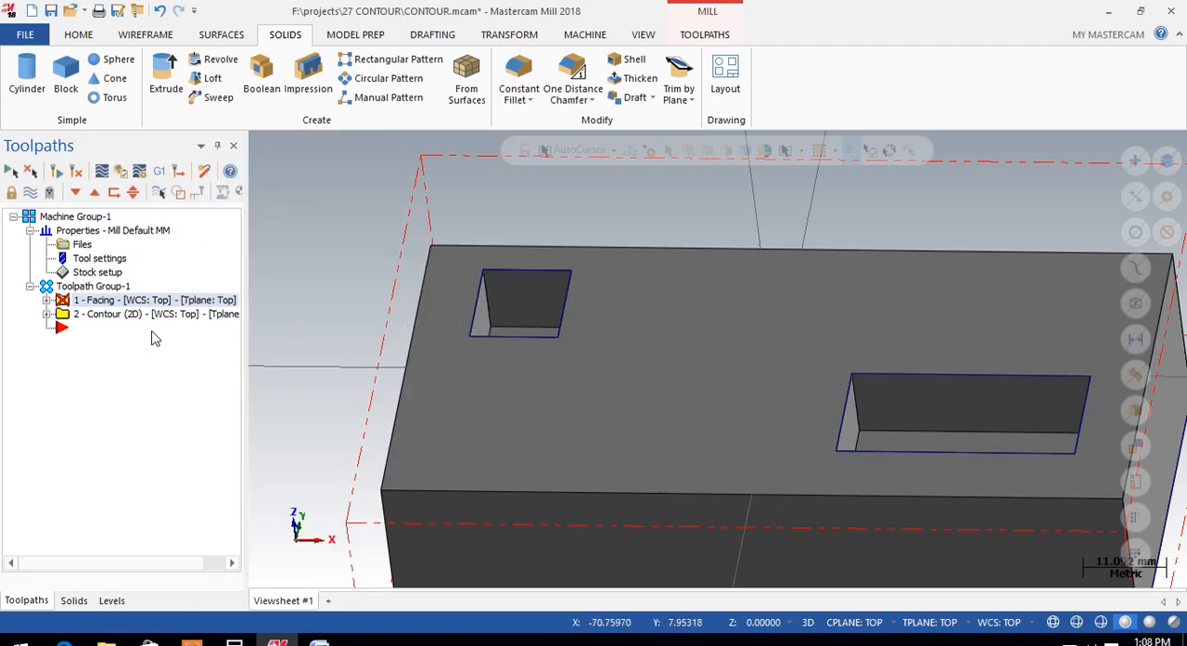
click(46, 300)
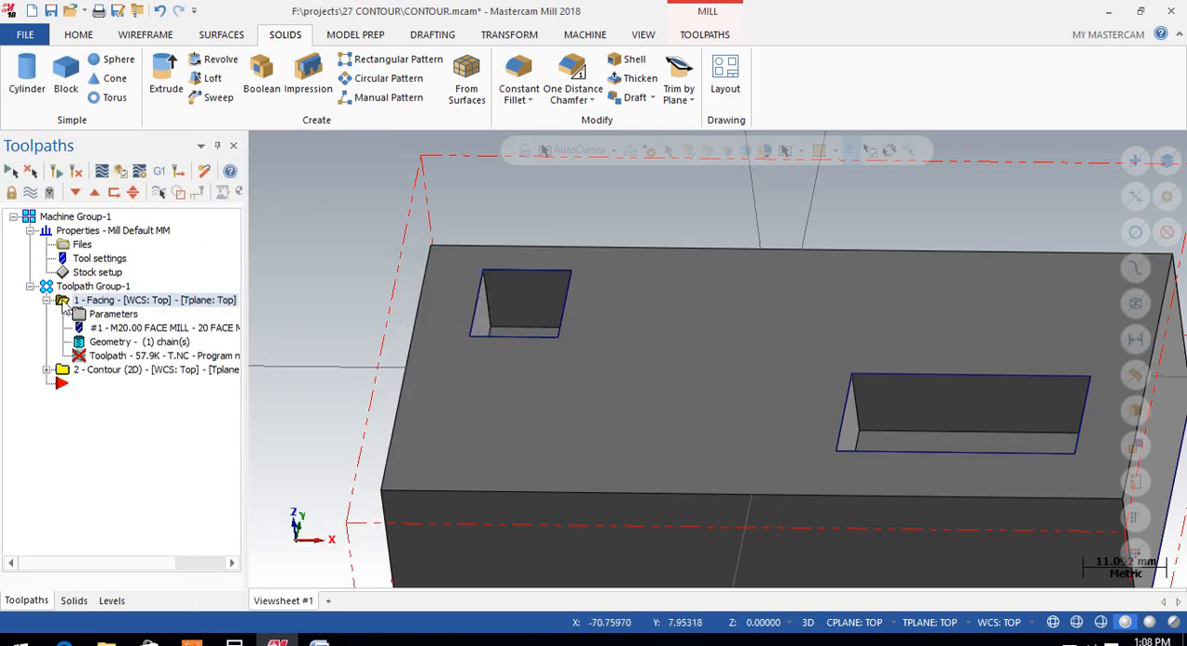
Step: Delete the remaining facing operation from Toolpath Group-1, keeping the 2D contour operation
click(61, 369)
click(61, 300)
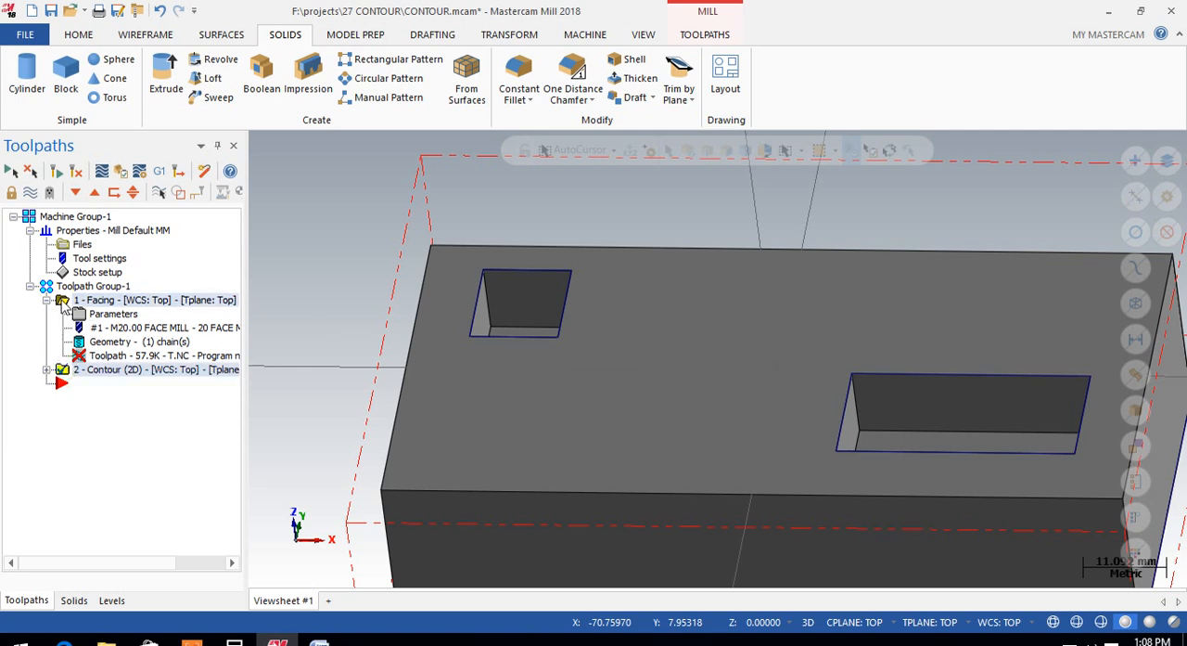
right_click(68, 302)
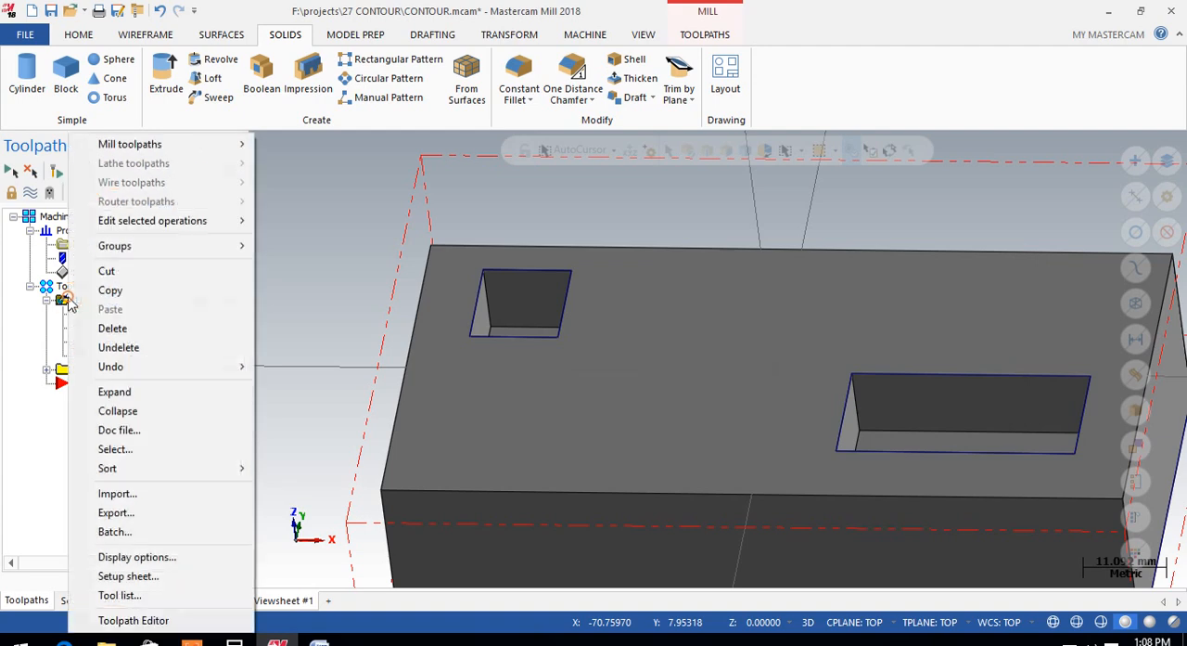
click(156, 327)
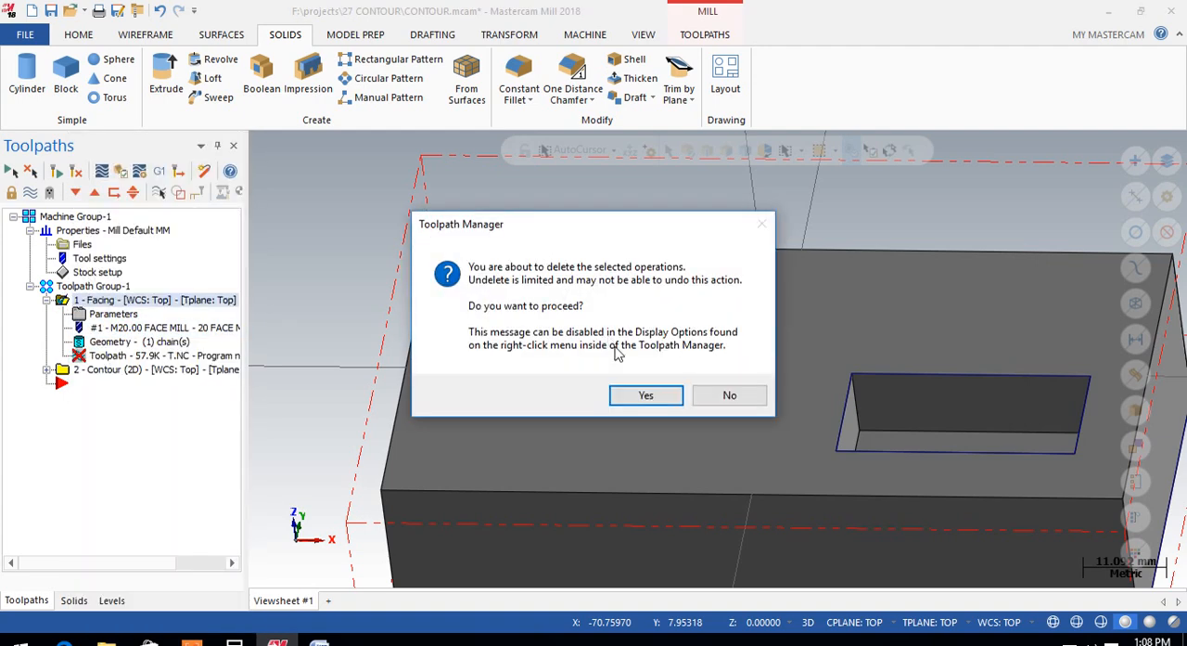
click(636, 394)
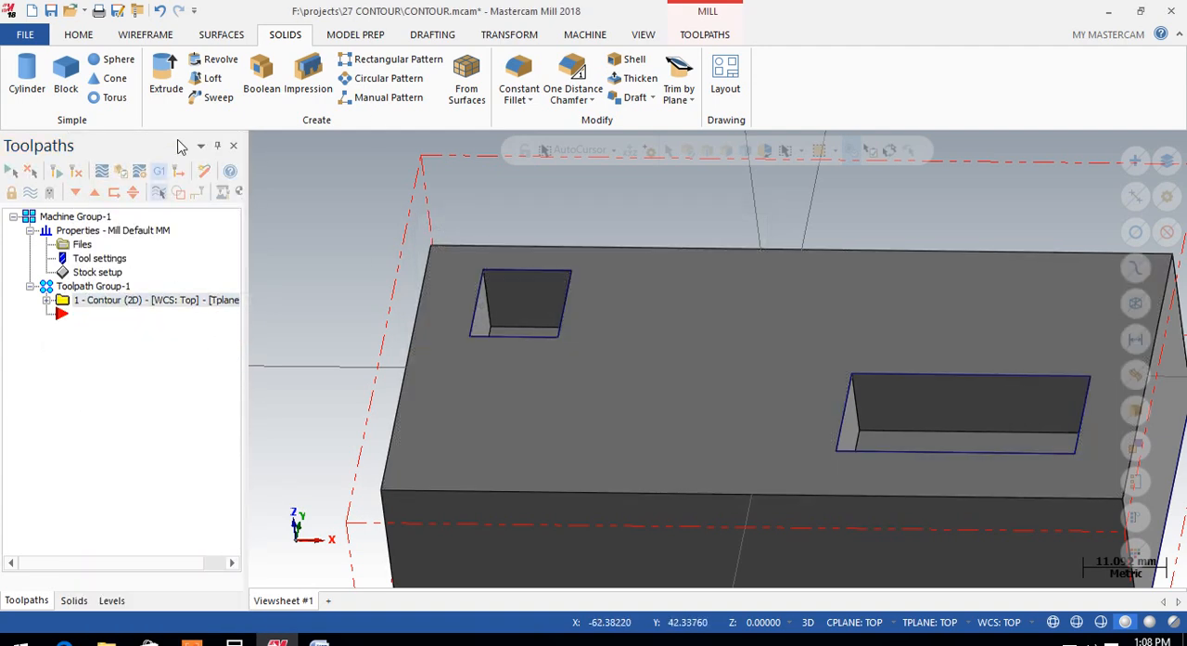
click(702, 36)
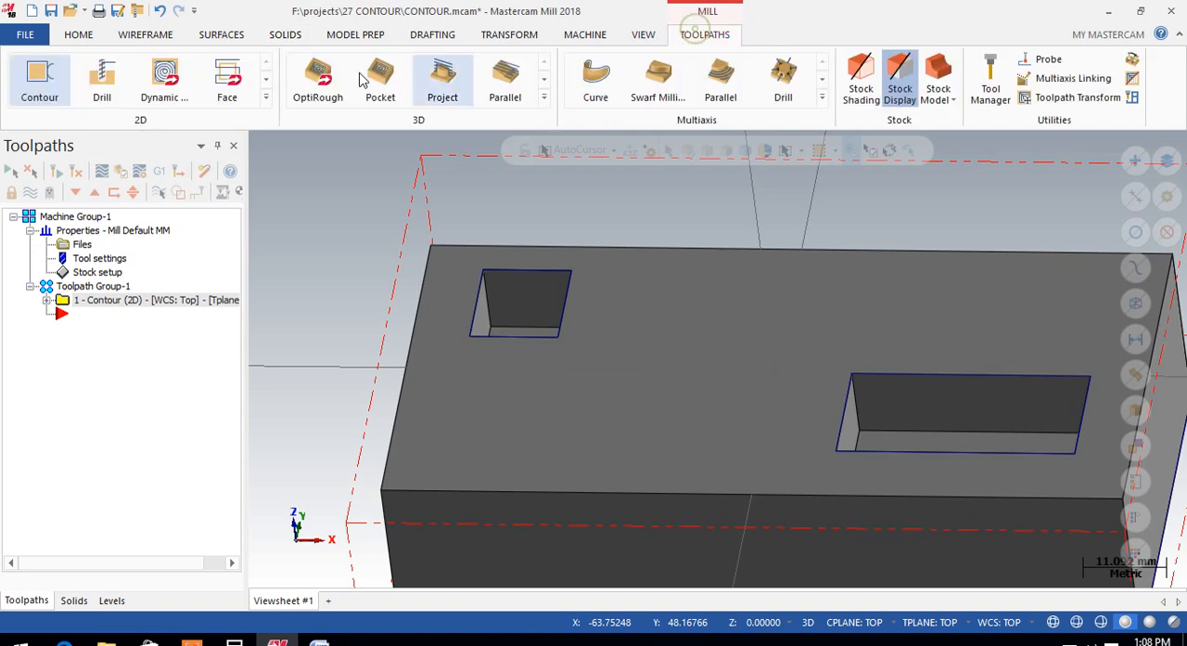
click(266, 97)
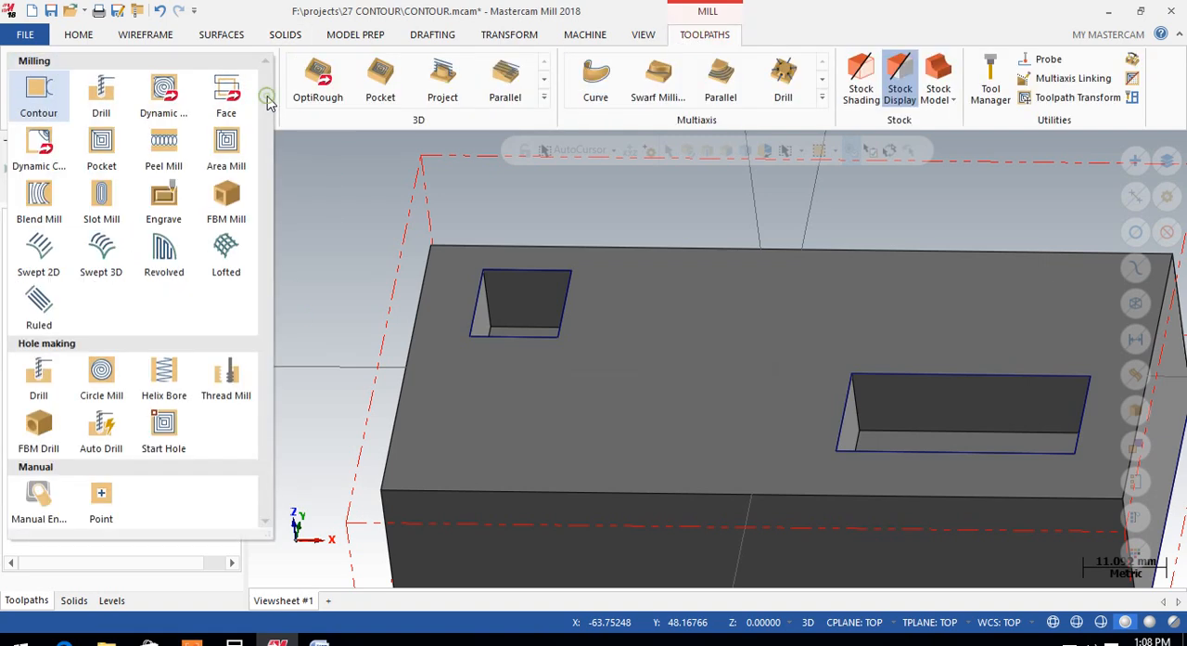
click(101, 147)
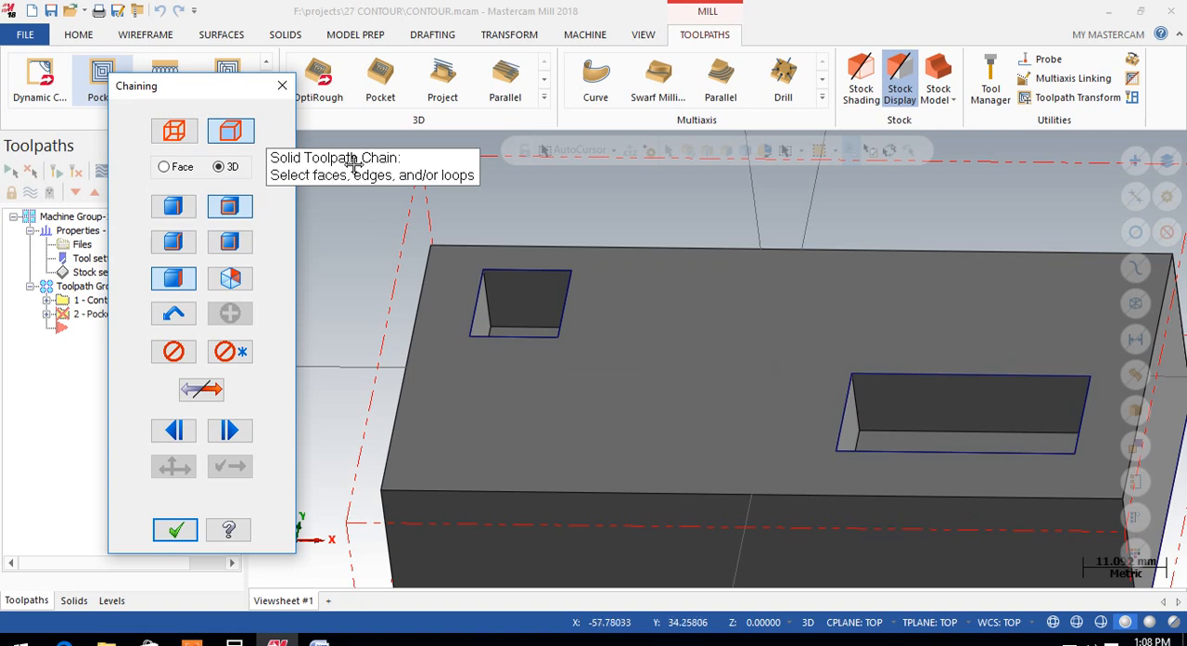
click(513, 279)
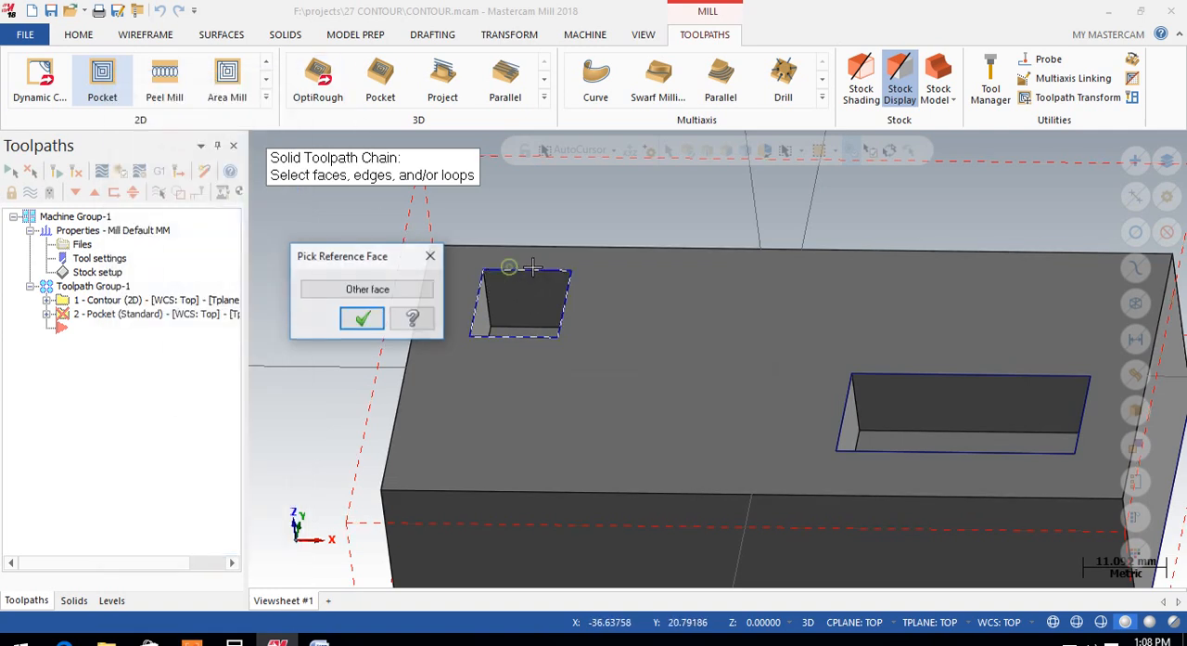
click(362, 320)
click(898, 385)
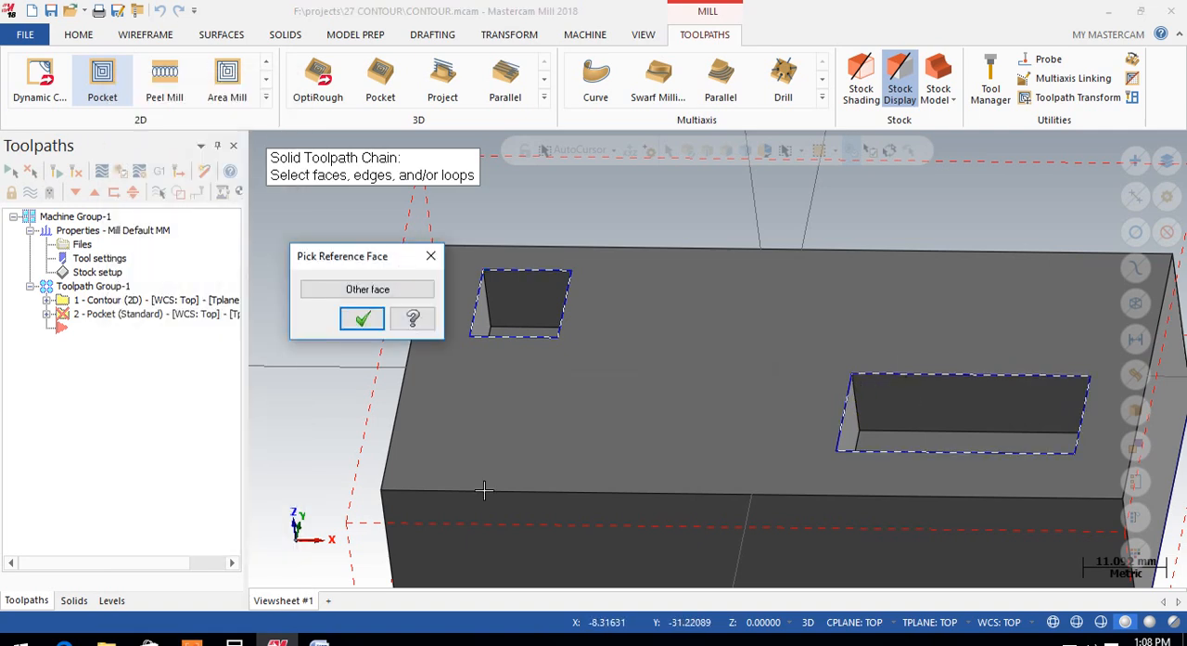
click(364, 318)
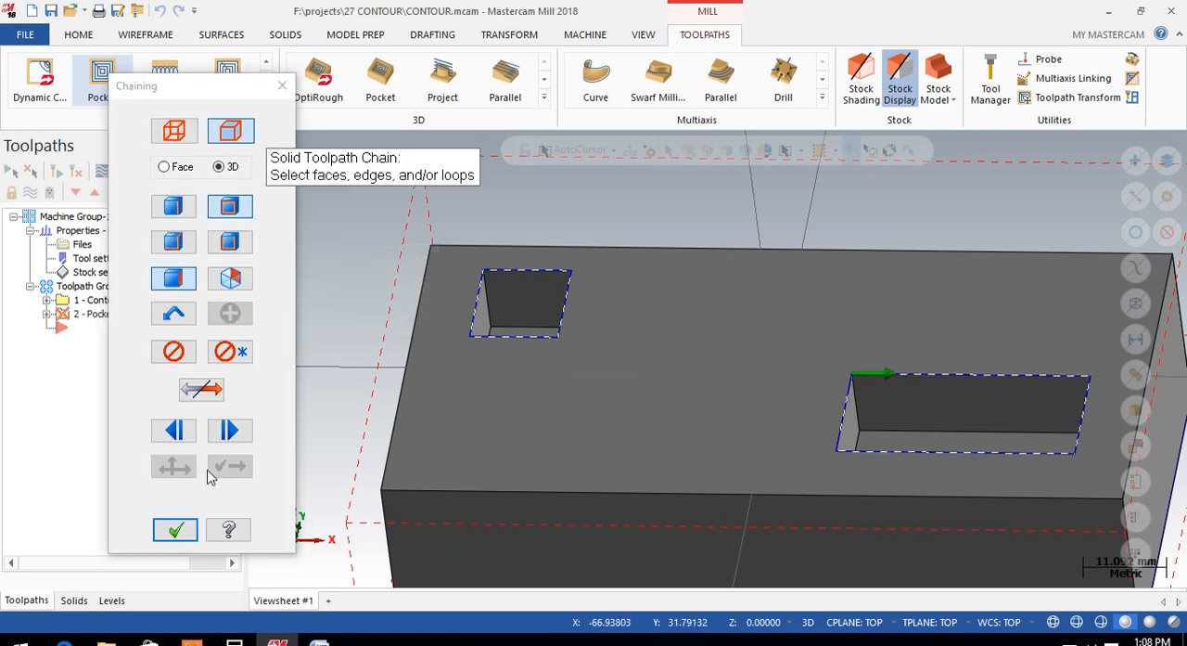
click(175, 528)
click(299, 155)
click(79, 140)
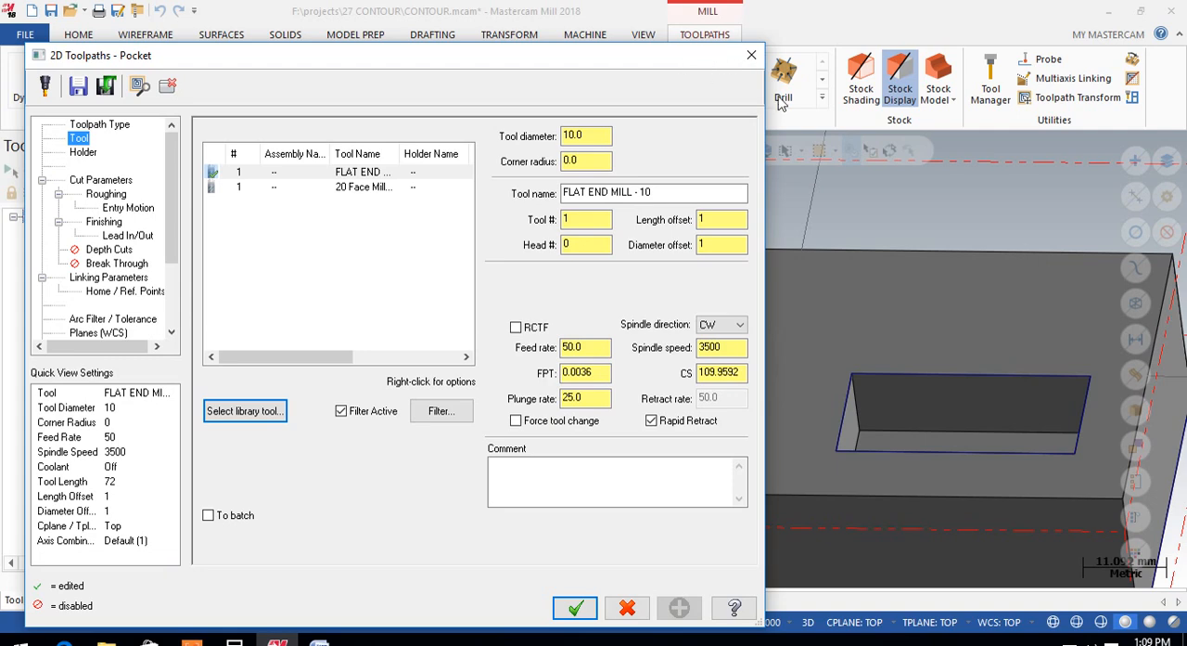
click(753, 55)
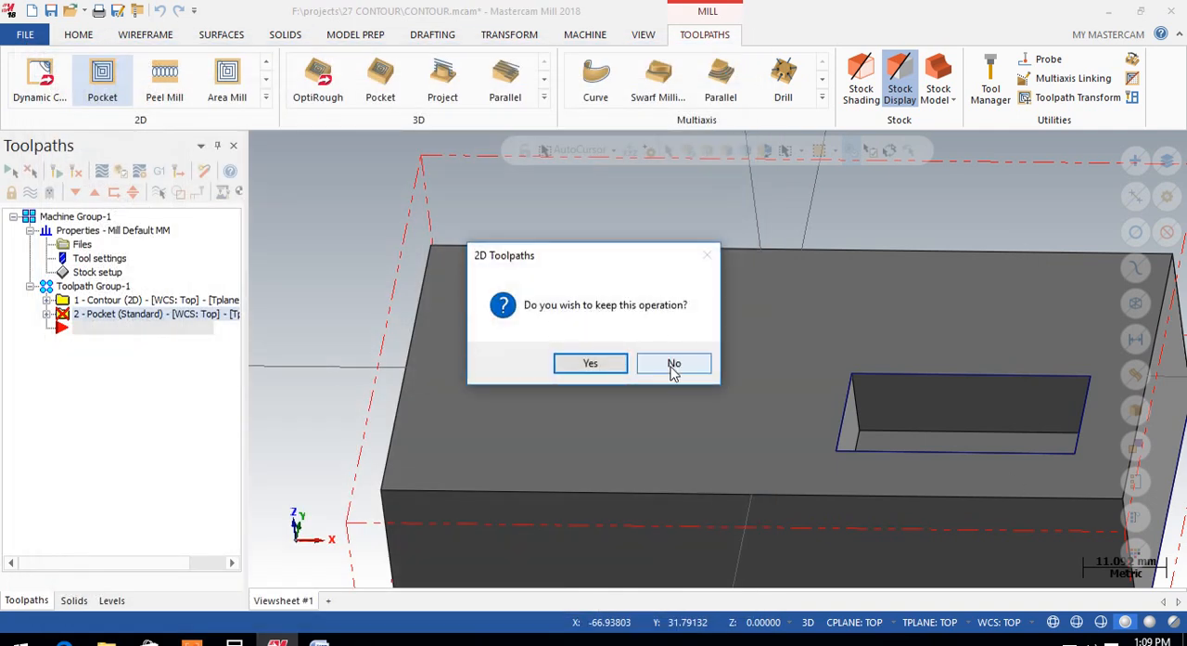
click(675, 364)
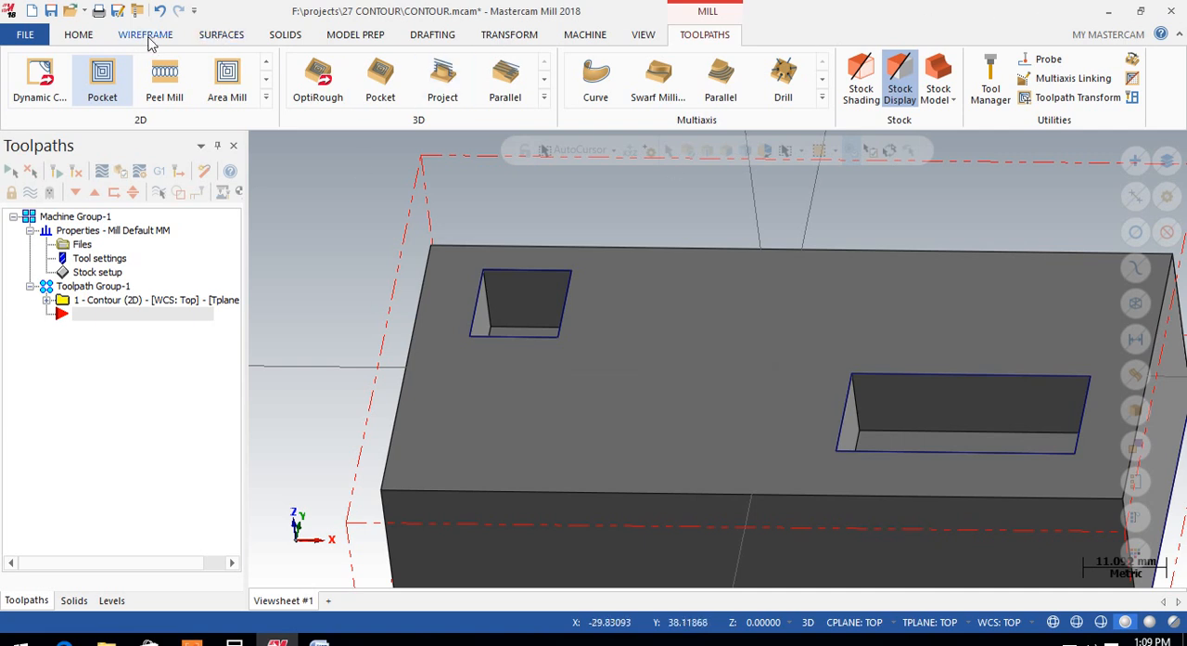
Step: Measure the back edge of the small pocket and a short side edge of the large pocket with Analyze Entity
click(141, 37)
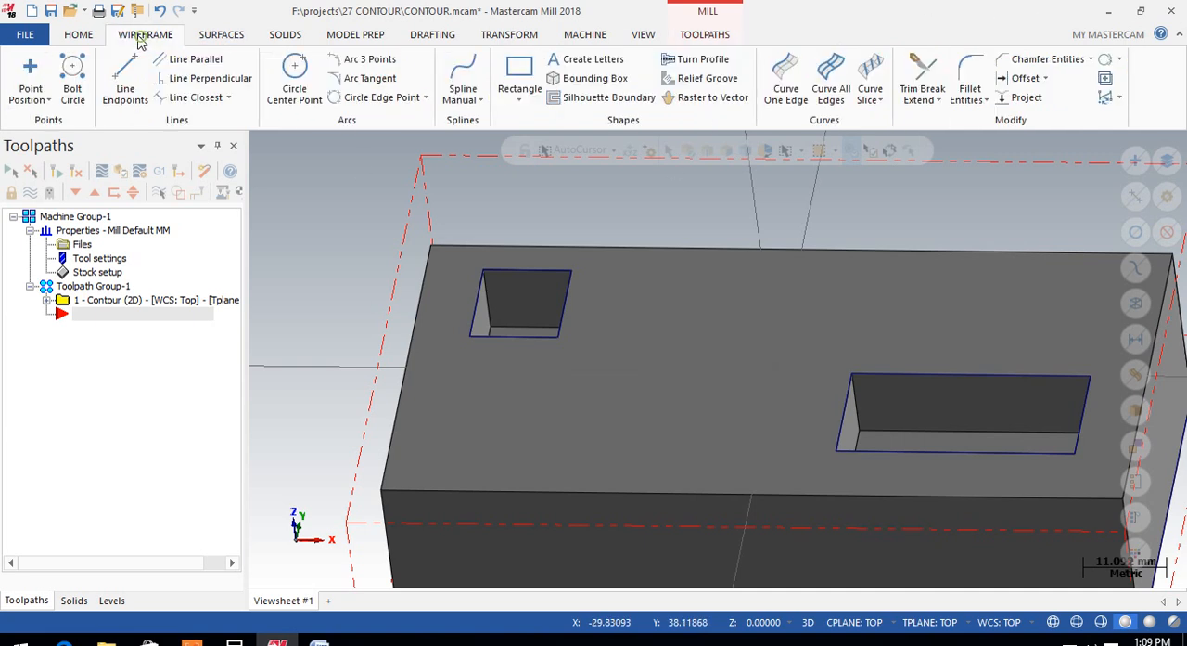
click(76, 35)
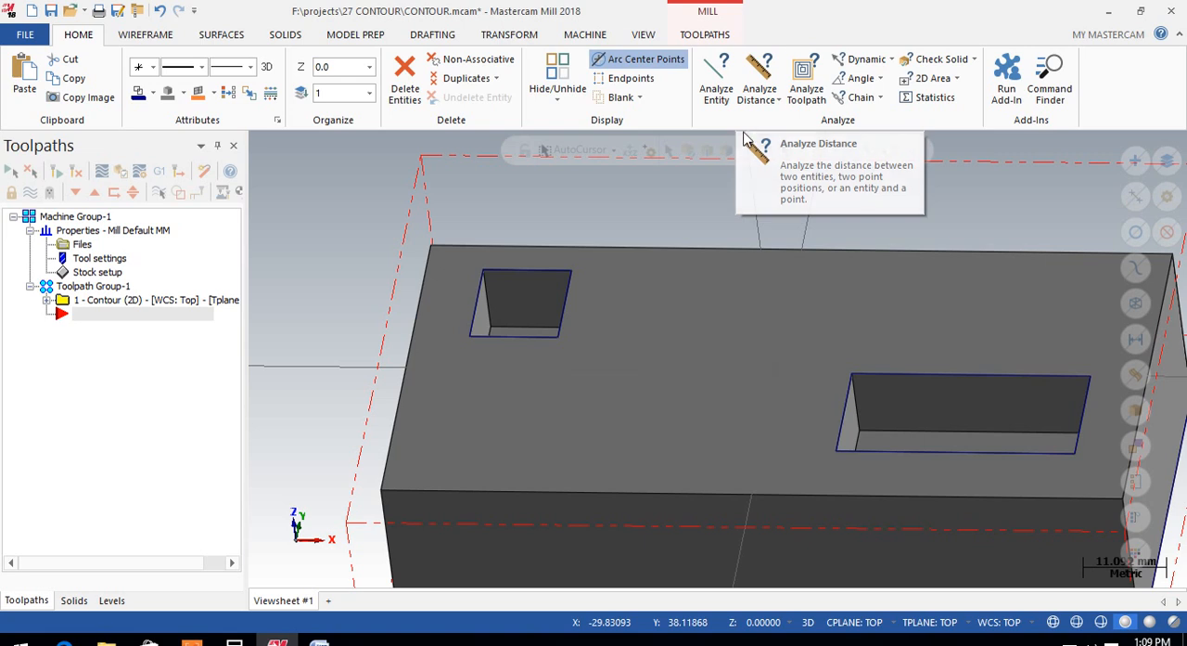
click(716, 79)
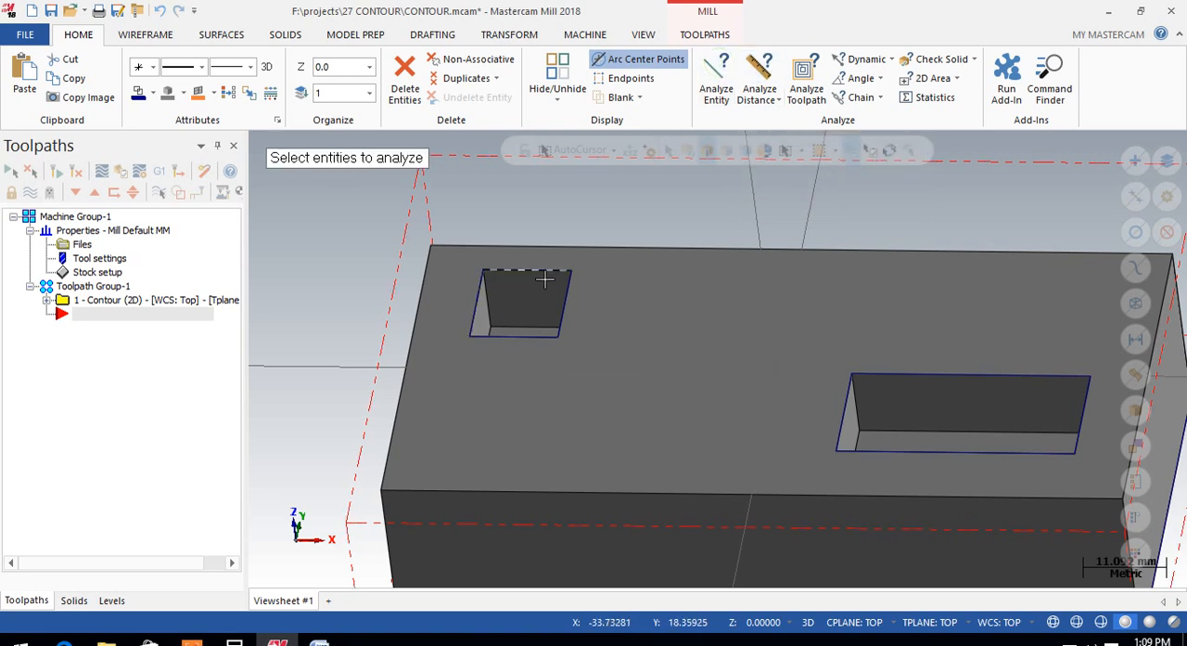
click(538, 271)
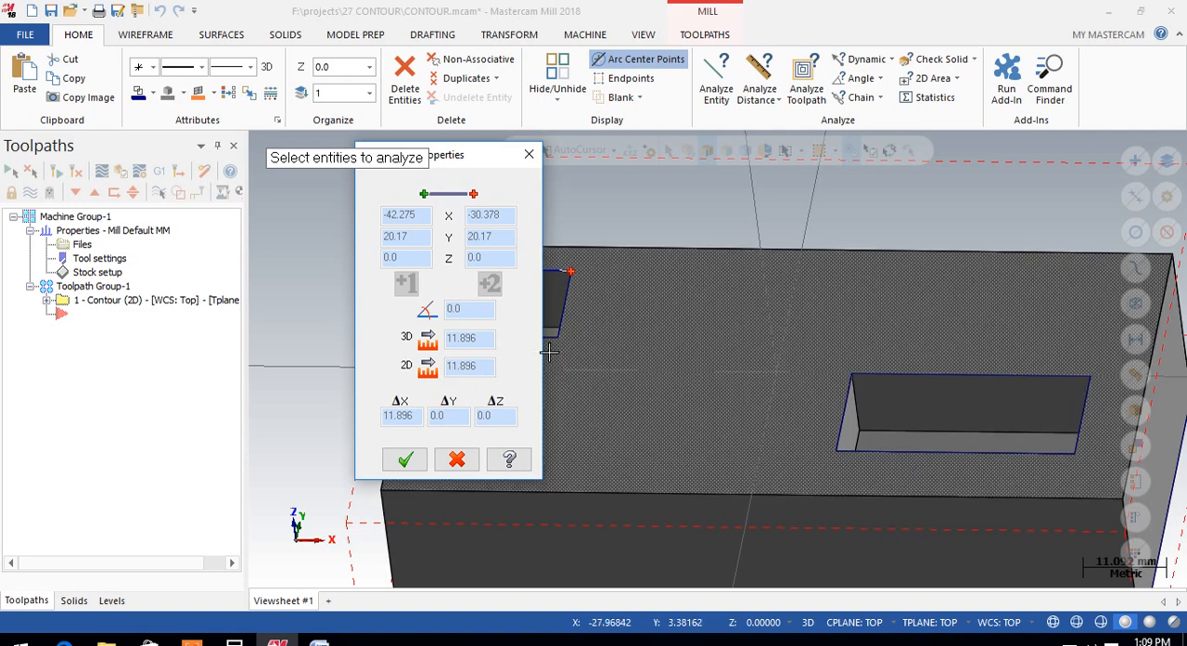
click(529, 155)
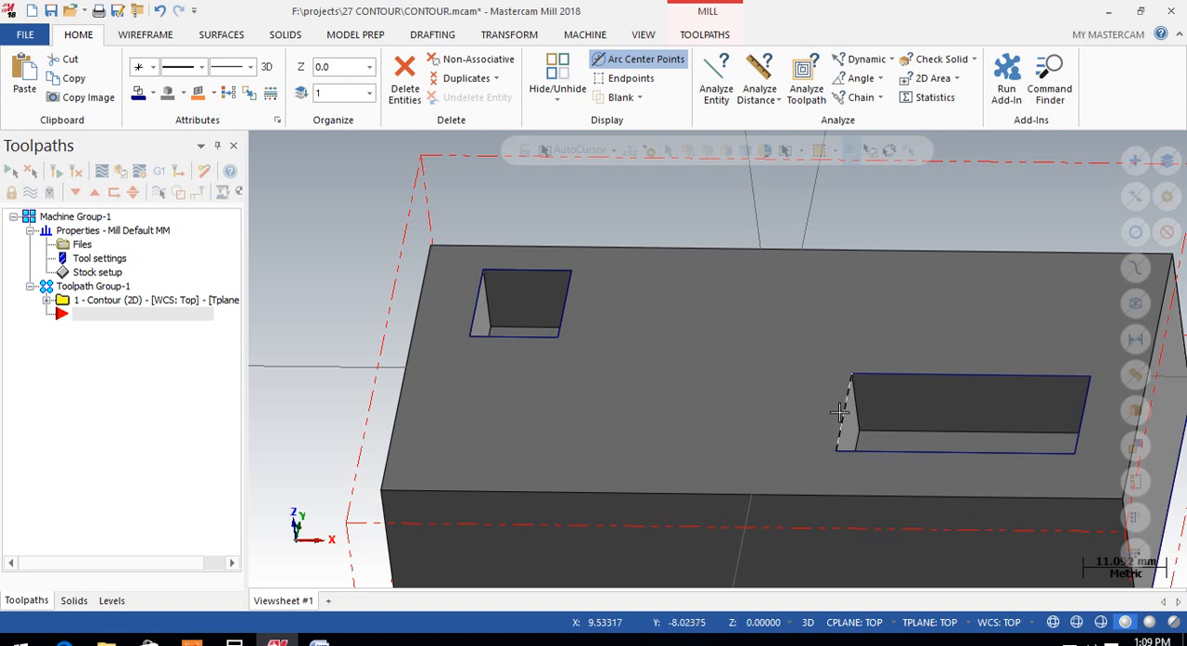
click(716, 82)
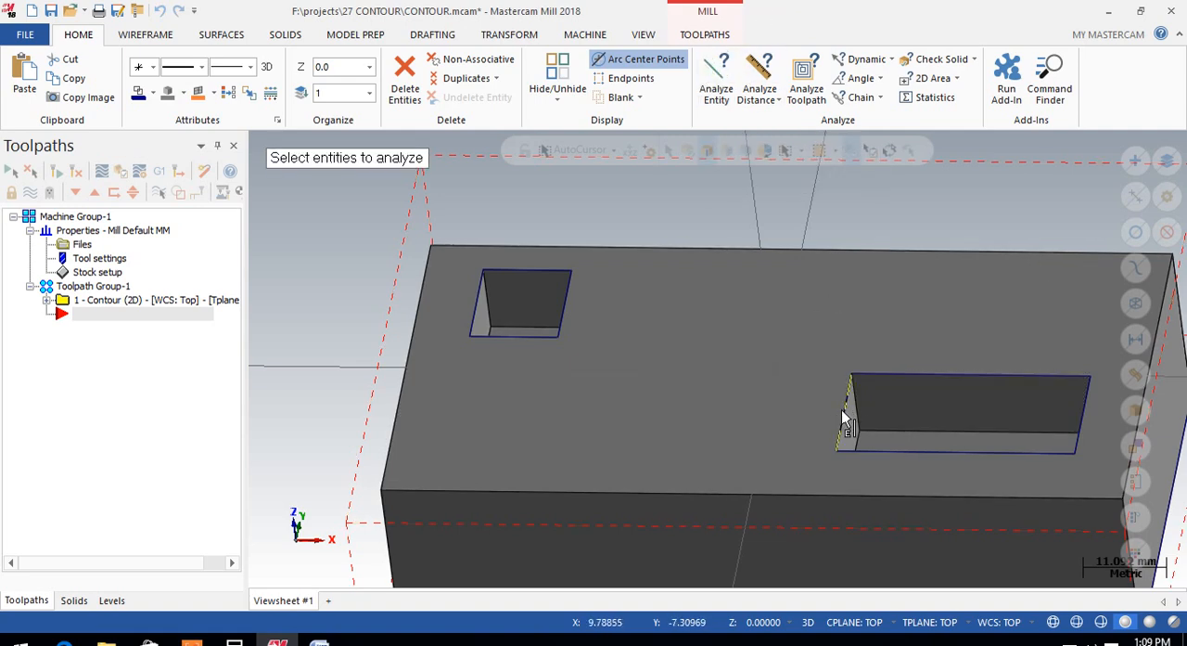
click(846, 417)
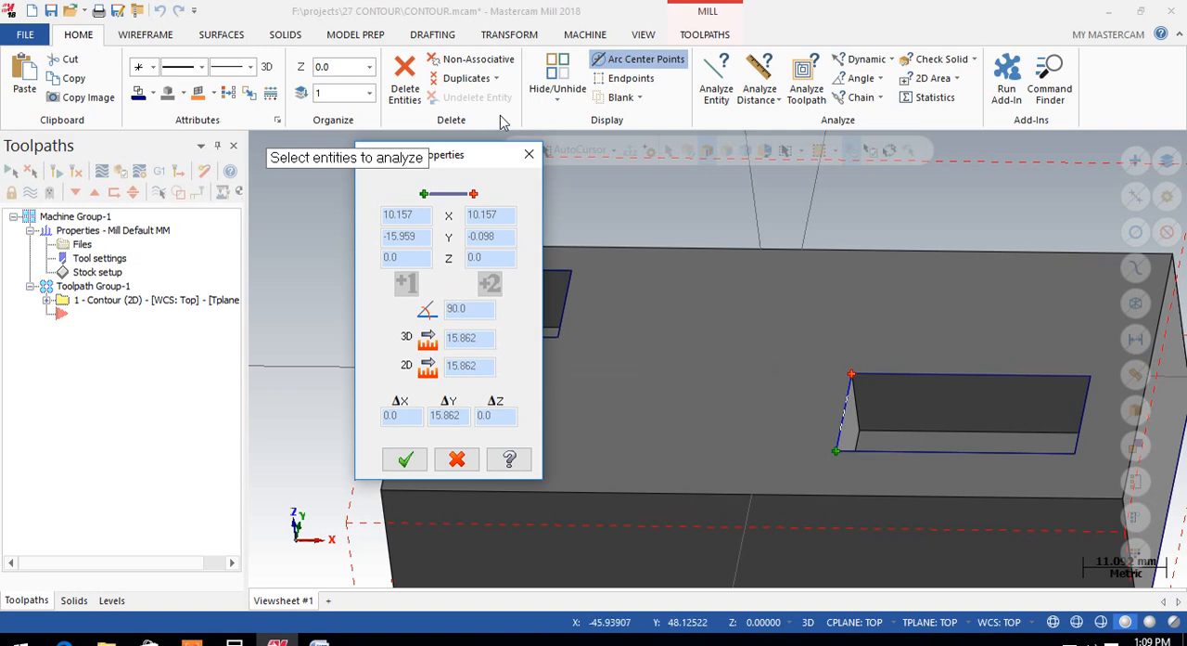
click(529, 153)
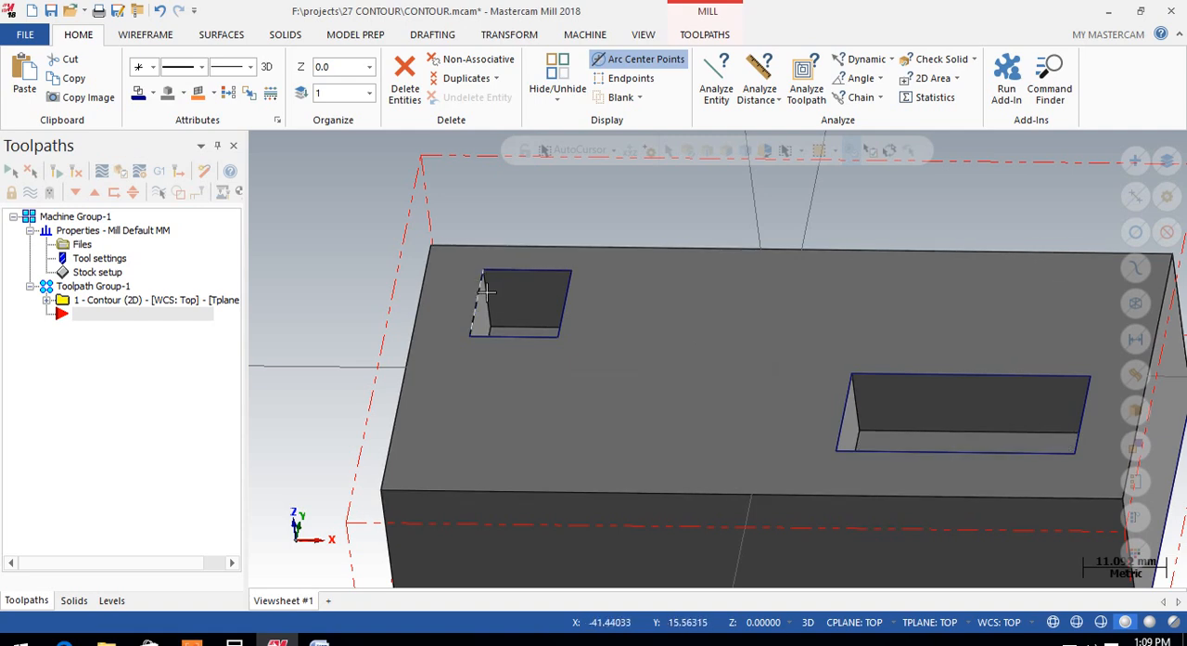
Step: Create a 2D Pocket toolpath using the top edge loops of both rectangular pockets as the solid chains
click(705, 35)
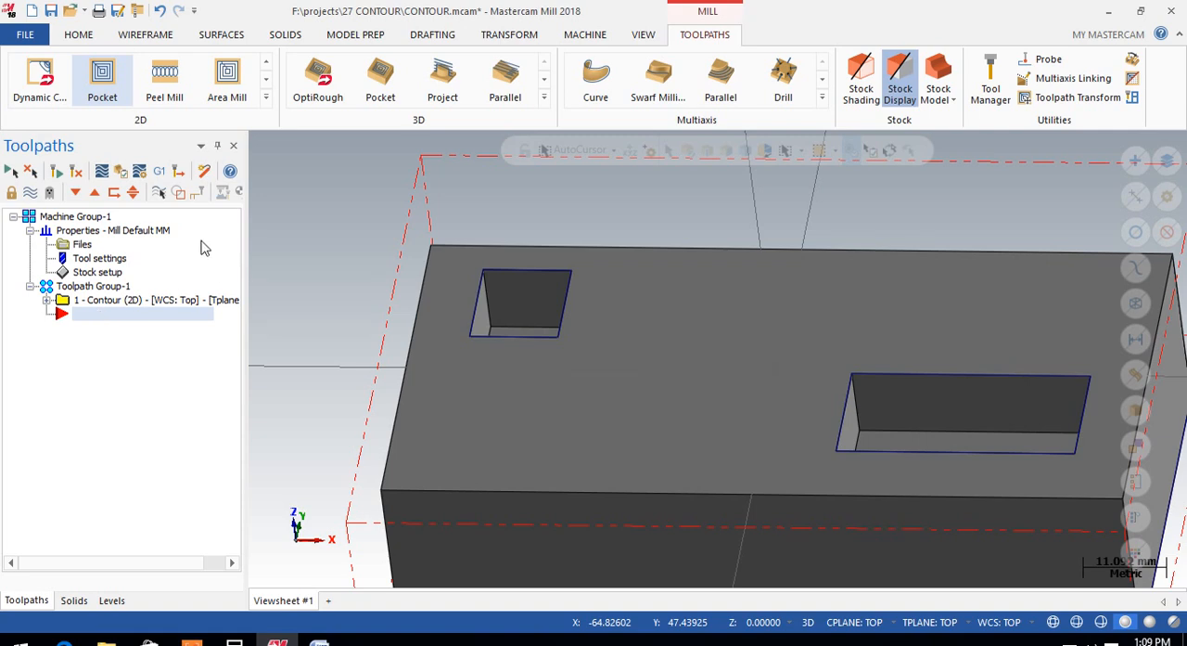
click(266, 97)
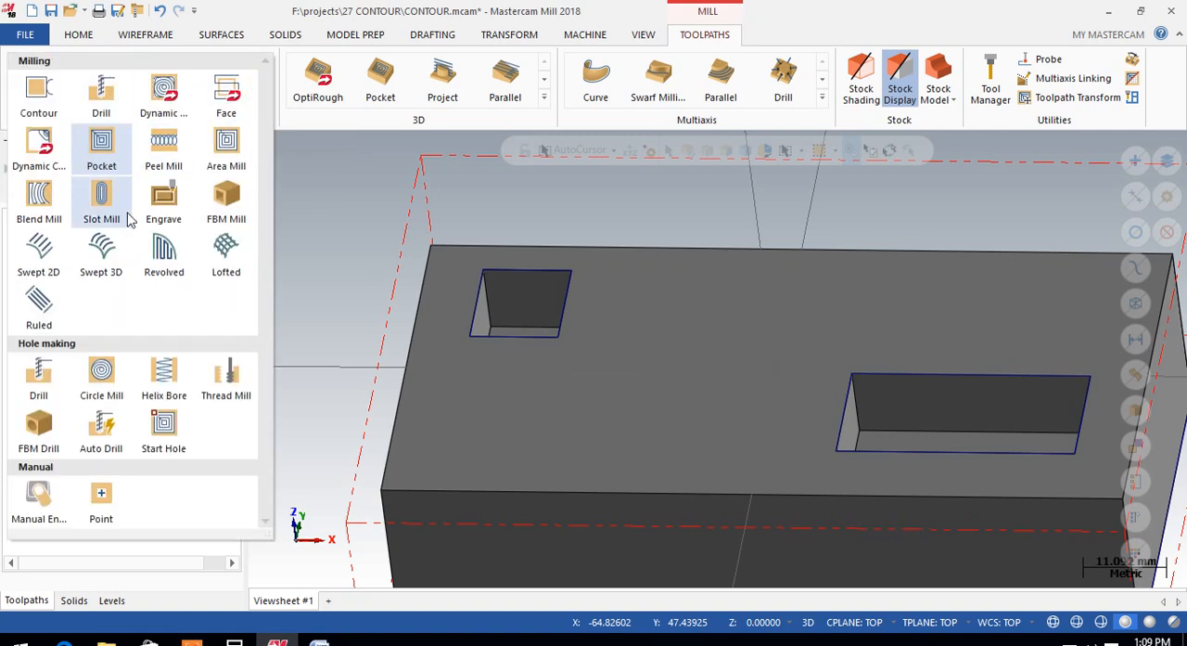
click(101, 147)
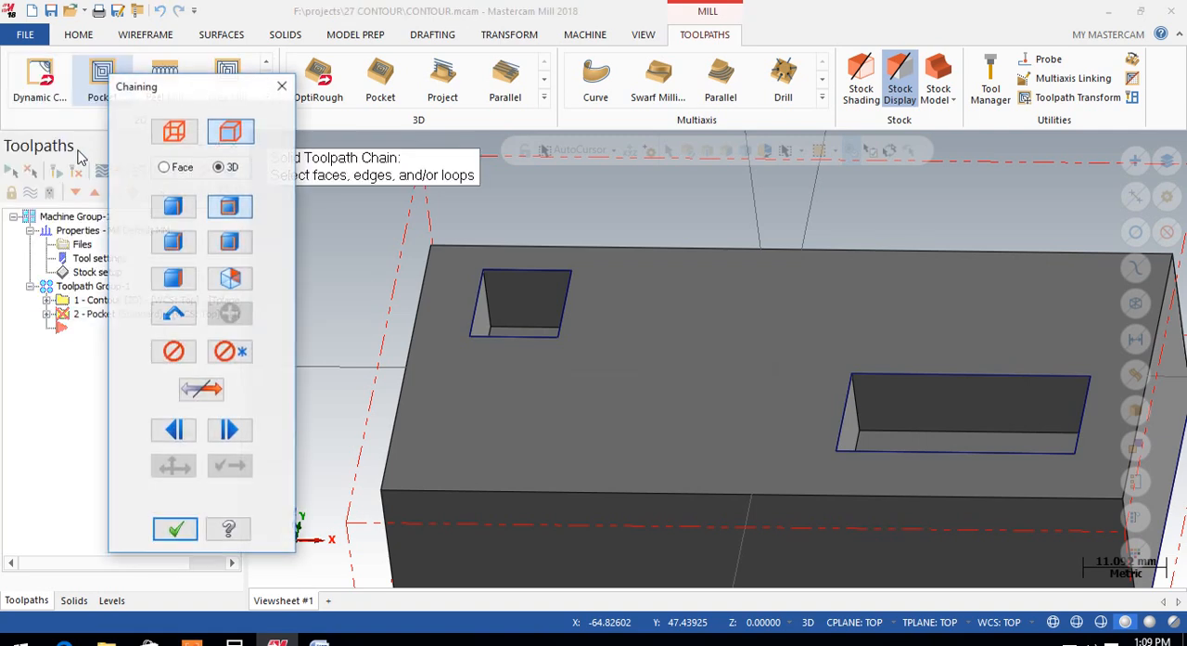
click(481, 311)
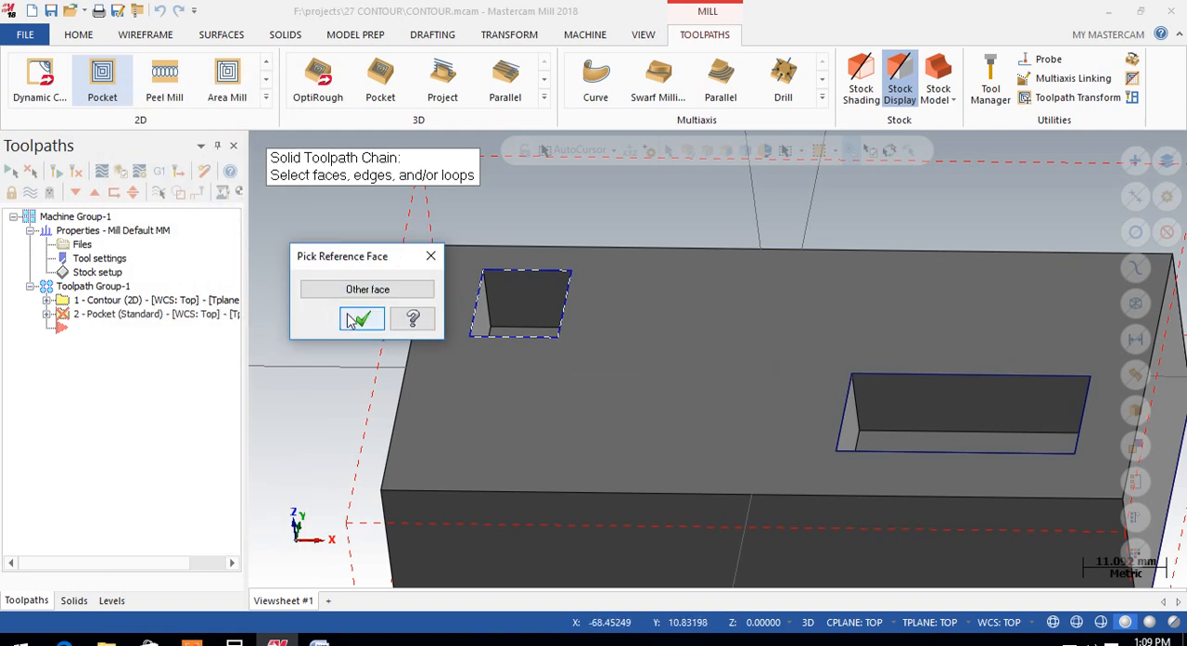
click(357, 320)
click(861, 376)
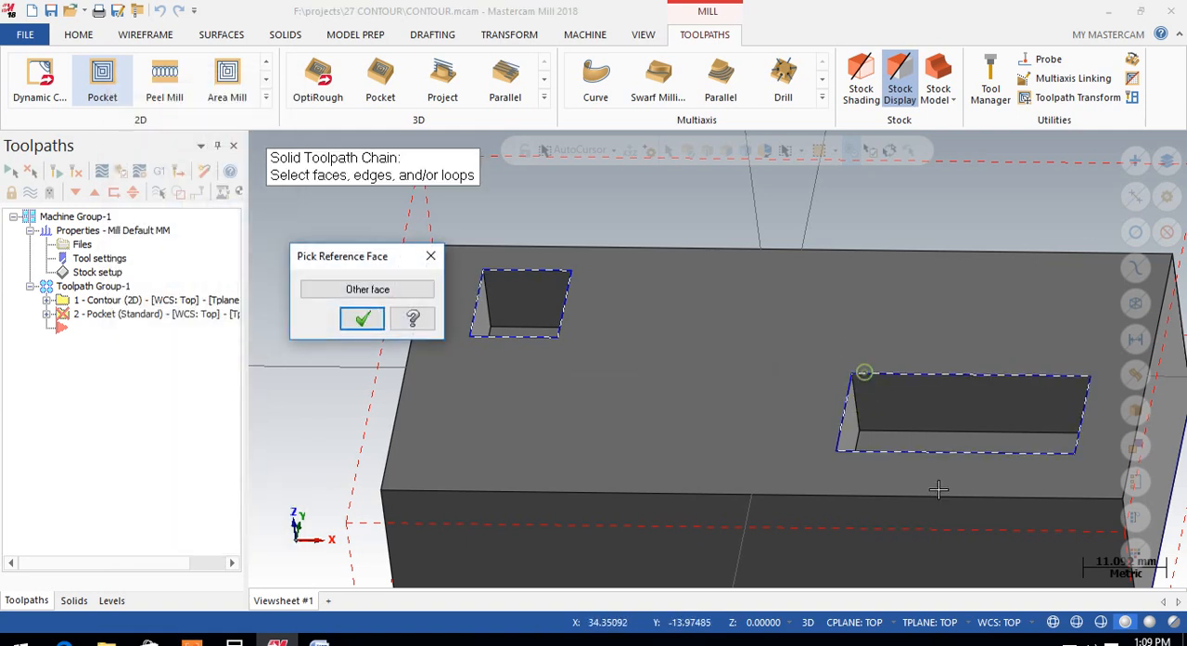
click(361, 318)
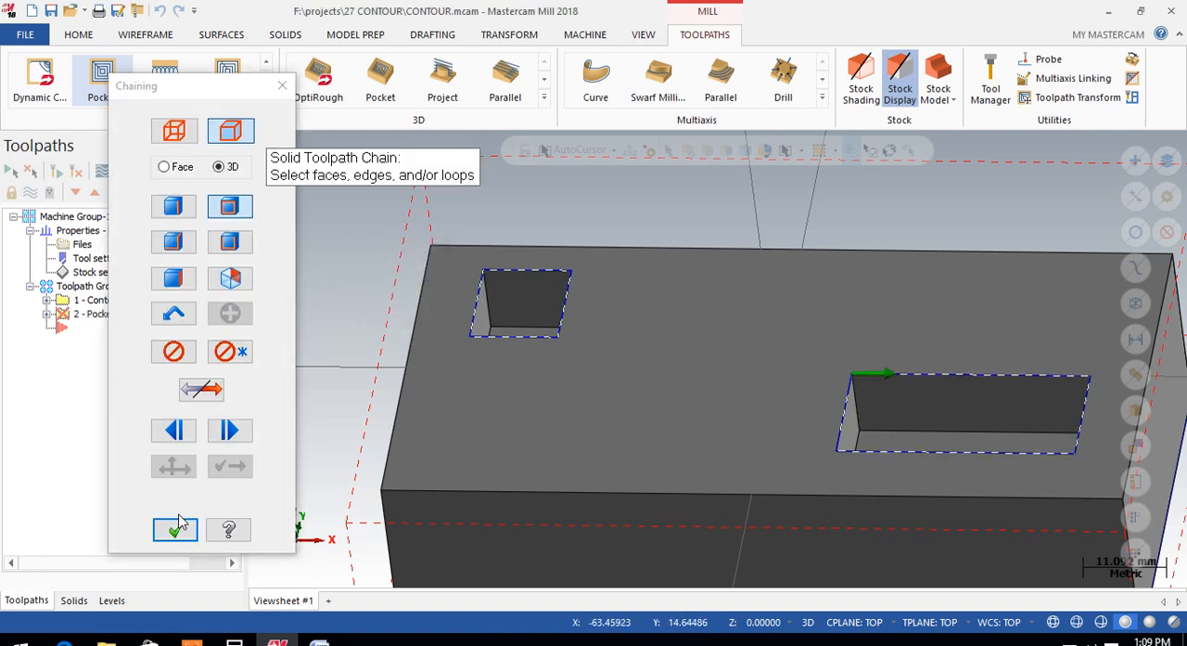
click(175, 527)
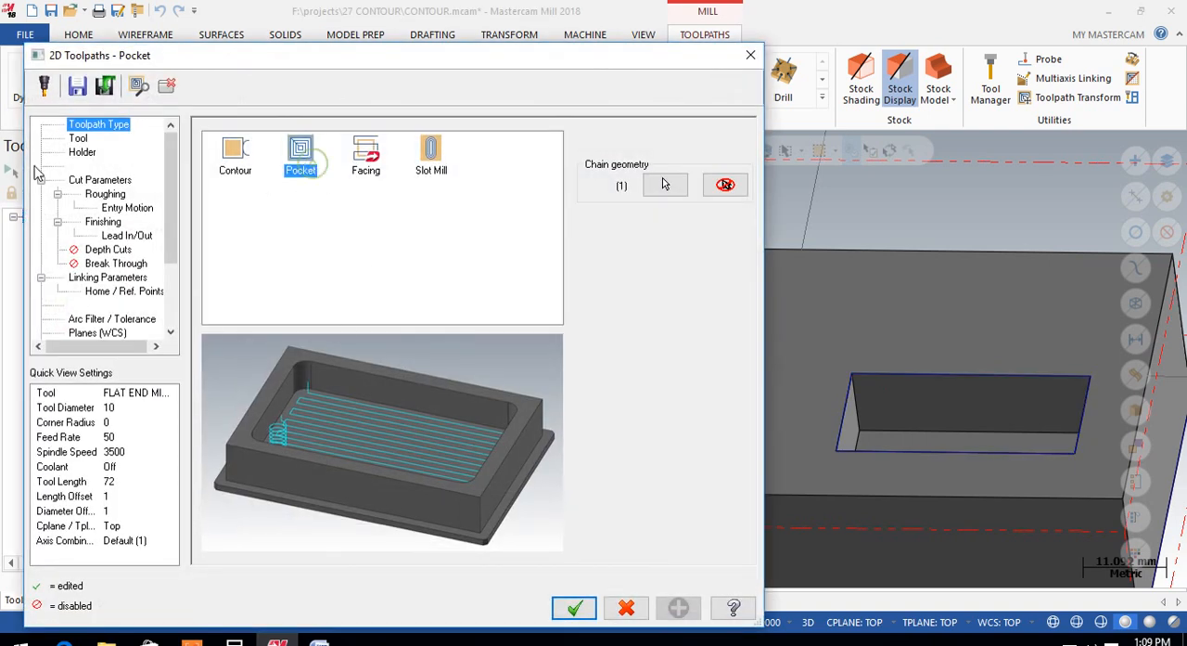
Step: Create a new flat end mill with an 8 mm cutting diameter for the pocket toolpath
click(78, 138)
right_click(270, 201)
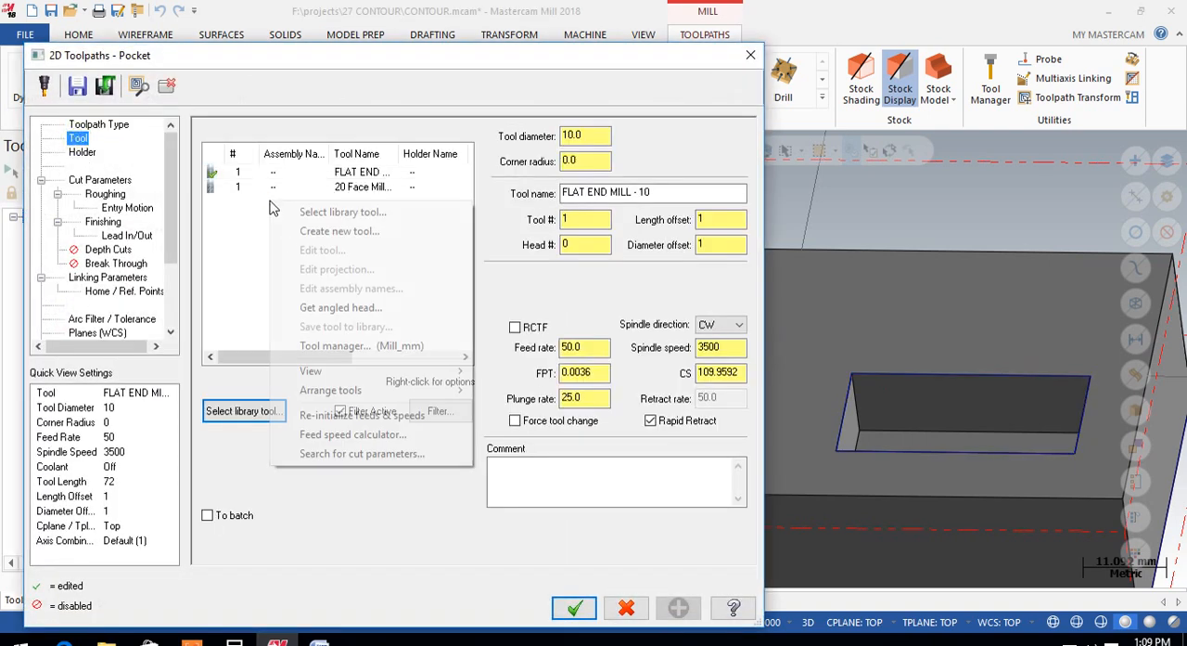
click(334, 232)
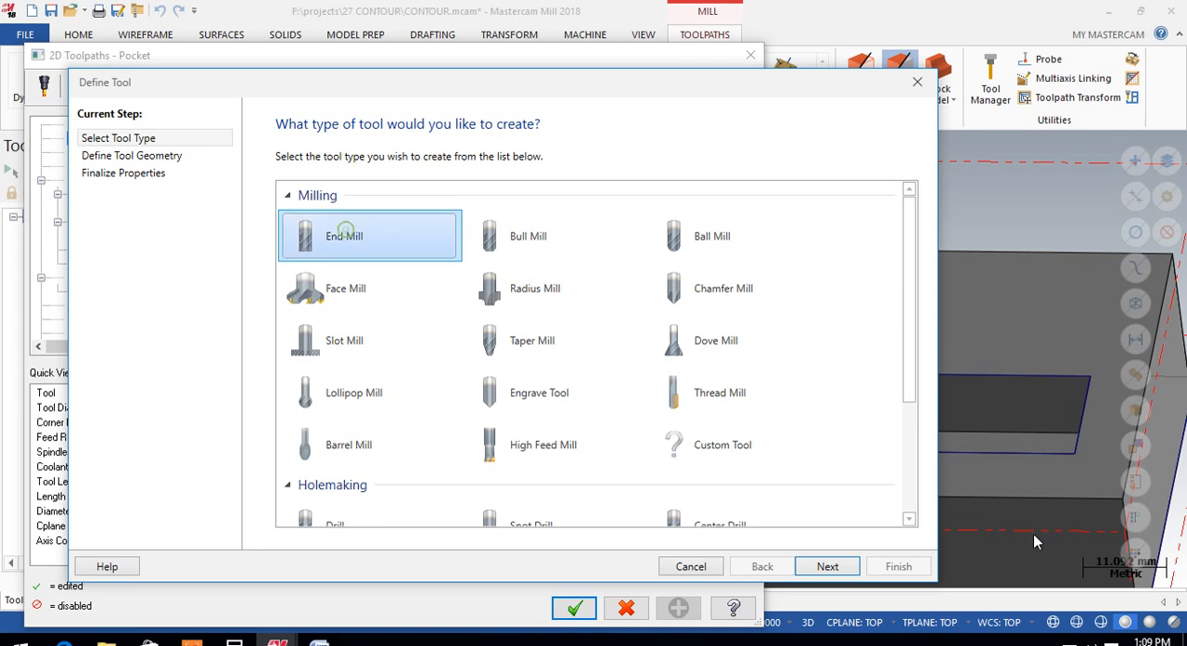
click(827, 567)
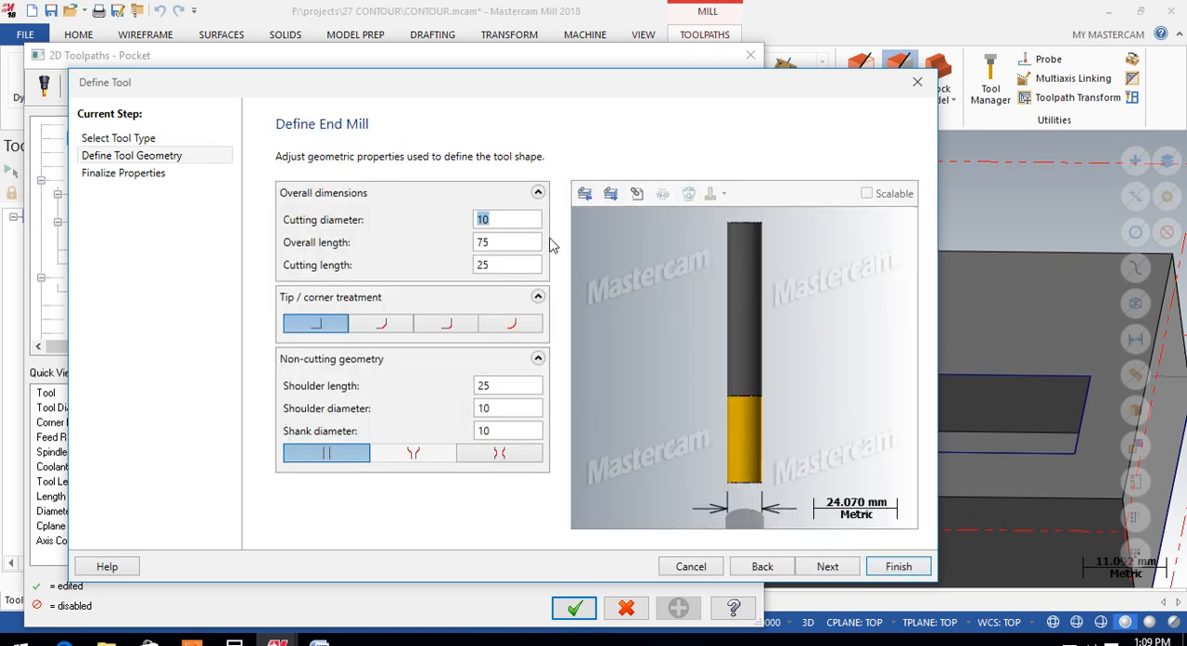
text(8)
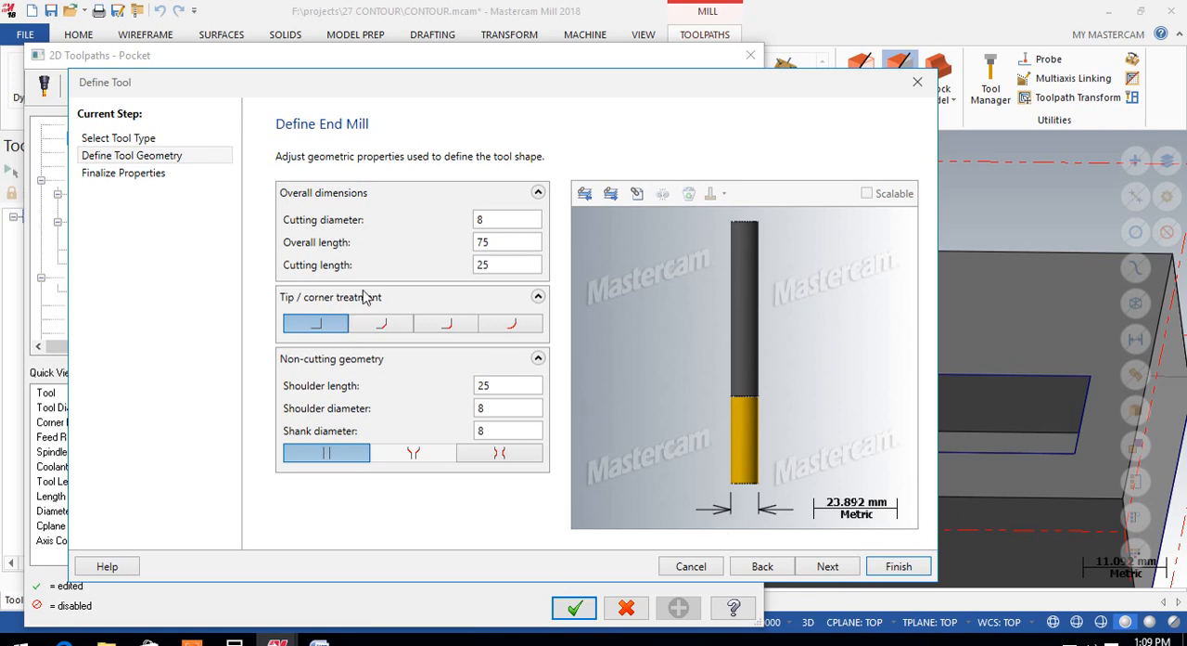
click(898, 565)
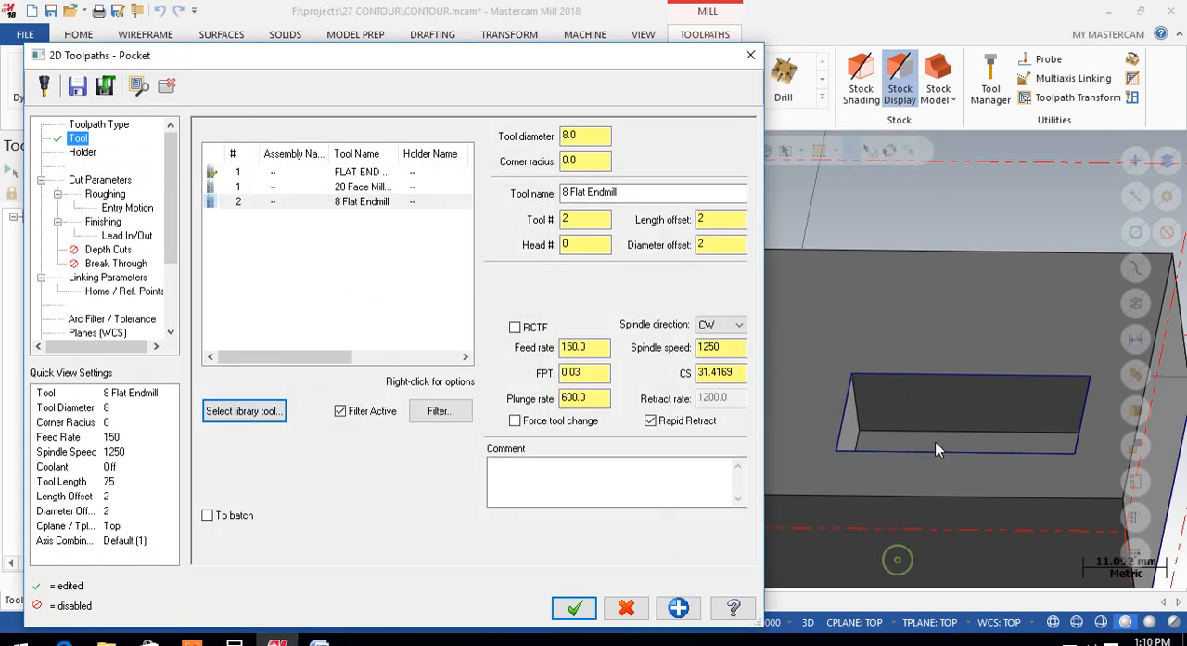
Step: Set the 8 mm end mill's feed rate to 2000 and its spindle speed to 1800
drag(605, 347, 567, 349)
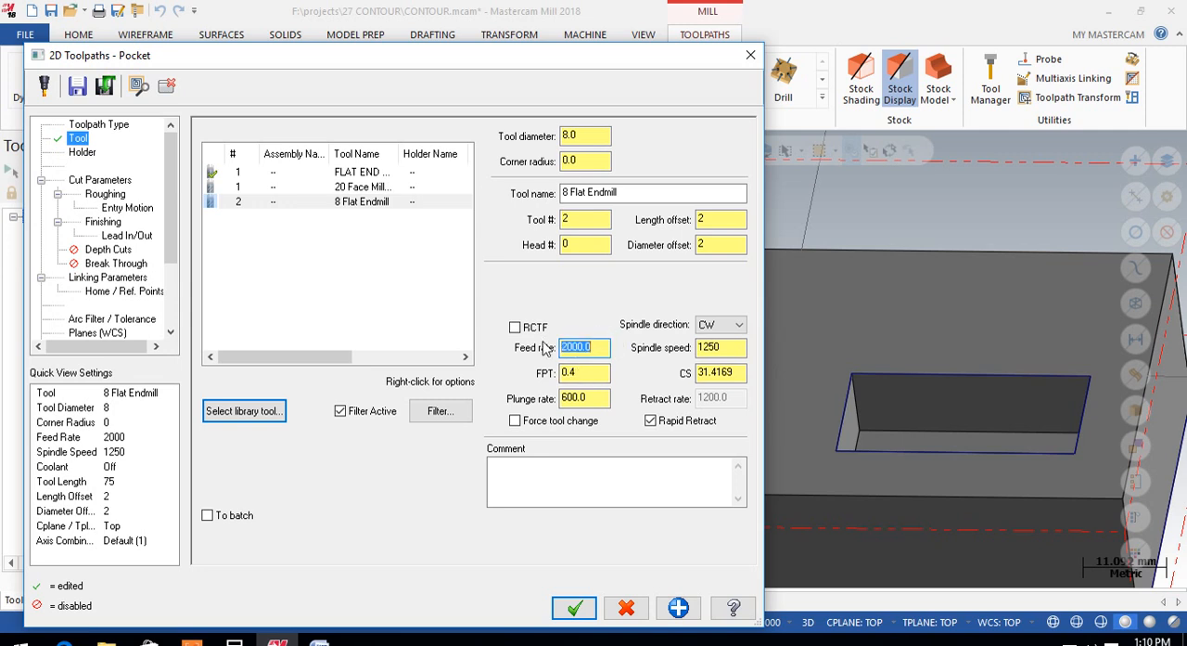
drag(731, 347, 627, 356)
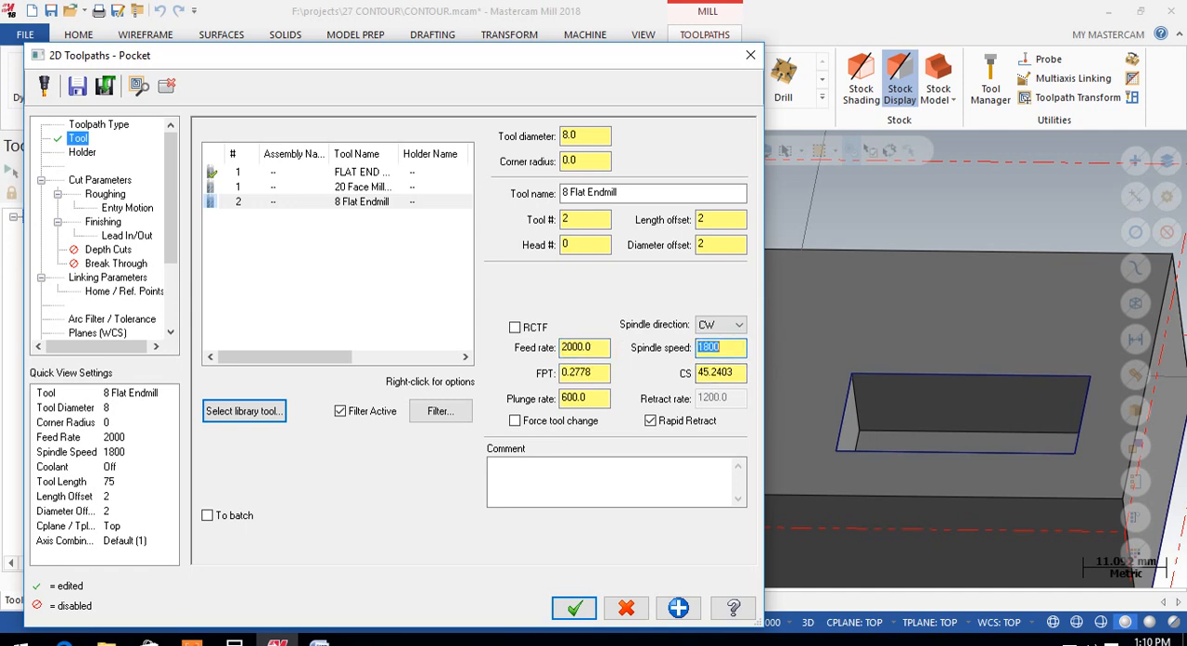
drag(603, 398, 532, 395)
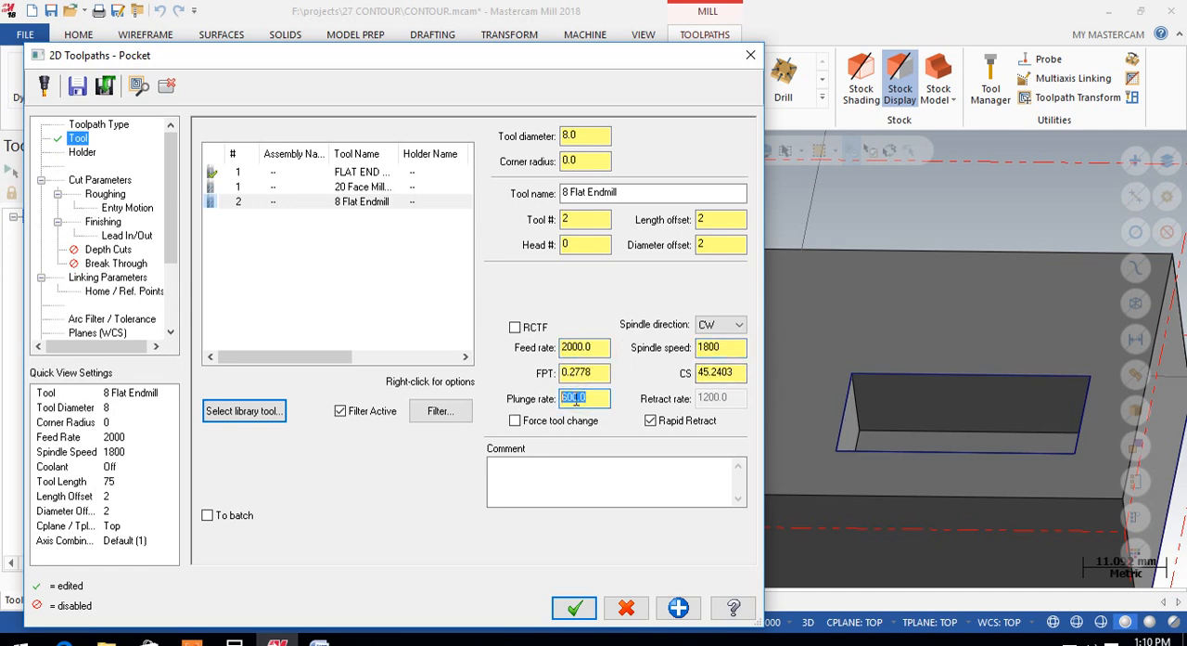
Step: Compare the Conventional and Climb machining directions in the pocket's cut parameters, ending with Climb selected
click(97, 180)
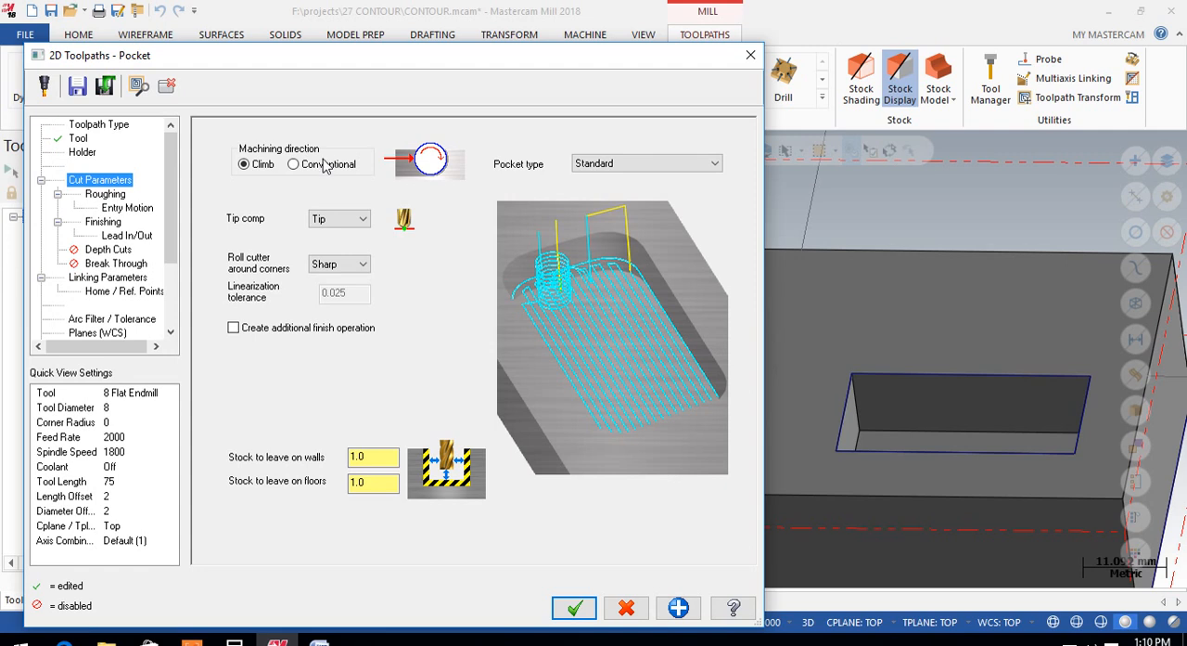
click(293, 165)
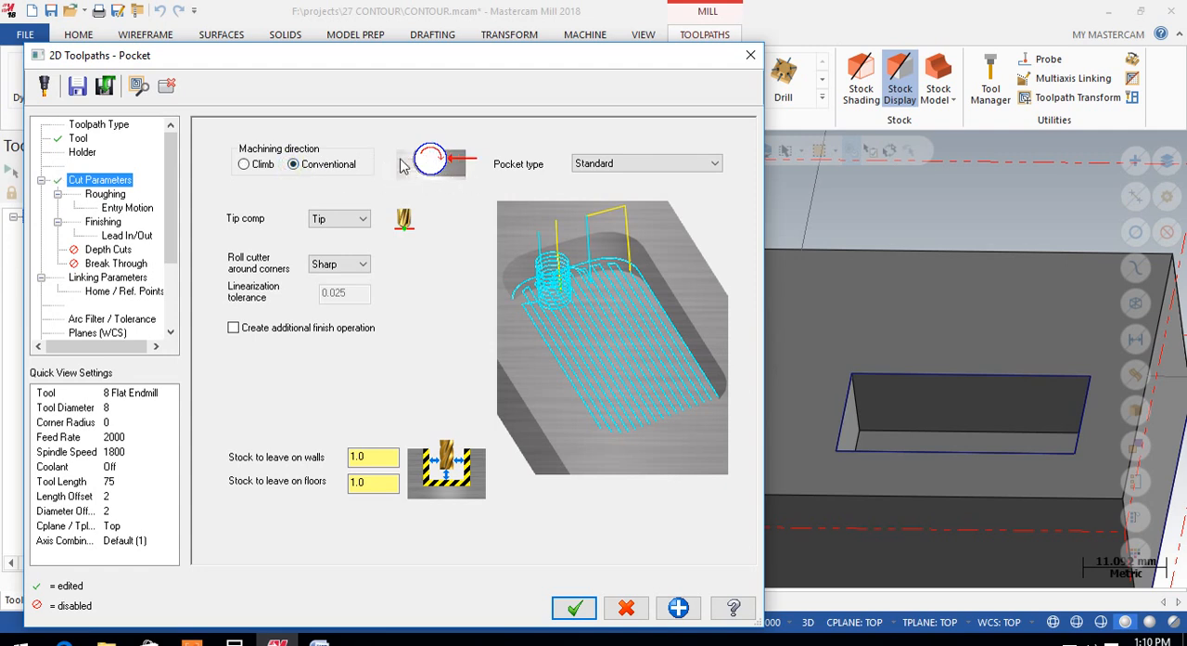
click(245, 165)
click(294, 165)
click(244, 164)
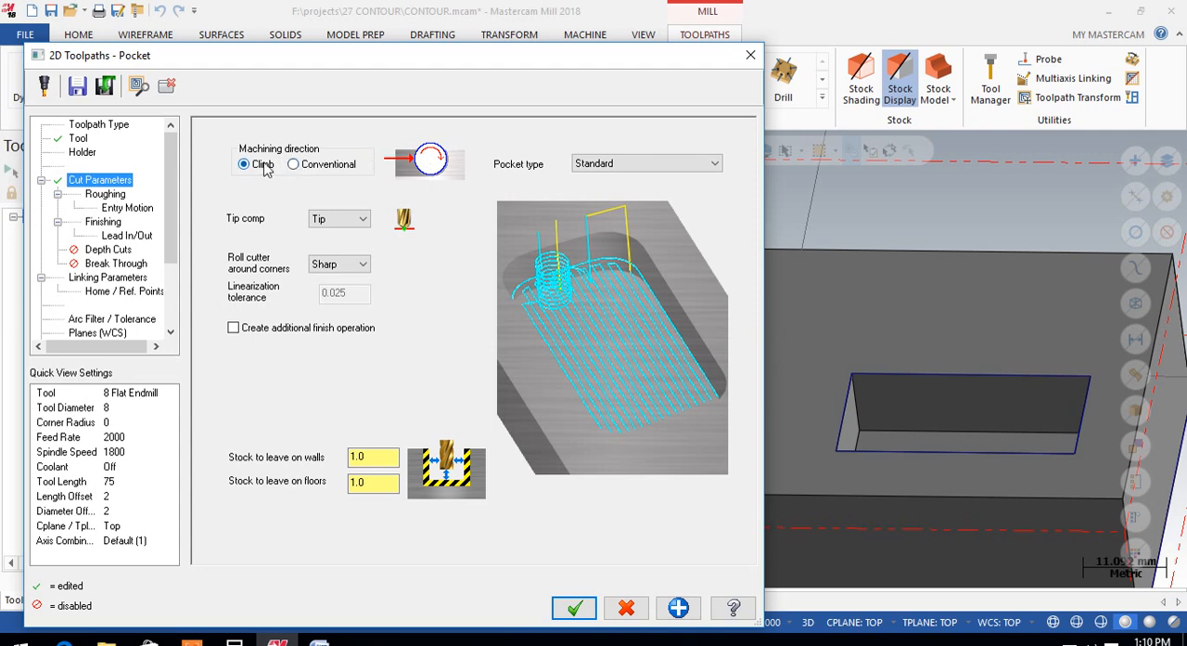
Step: Keep Climb as the pocket's machining direction and set the cutter to roll around All corners
click(308, 171)
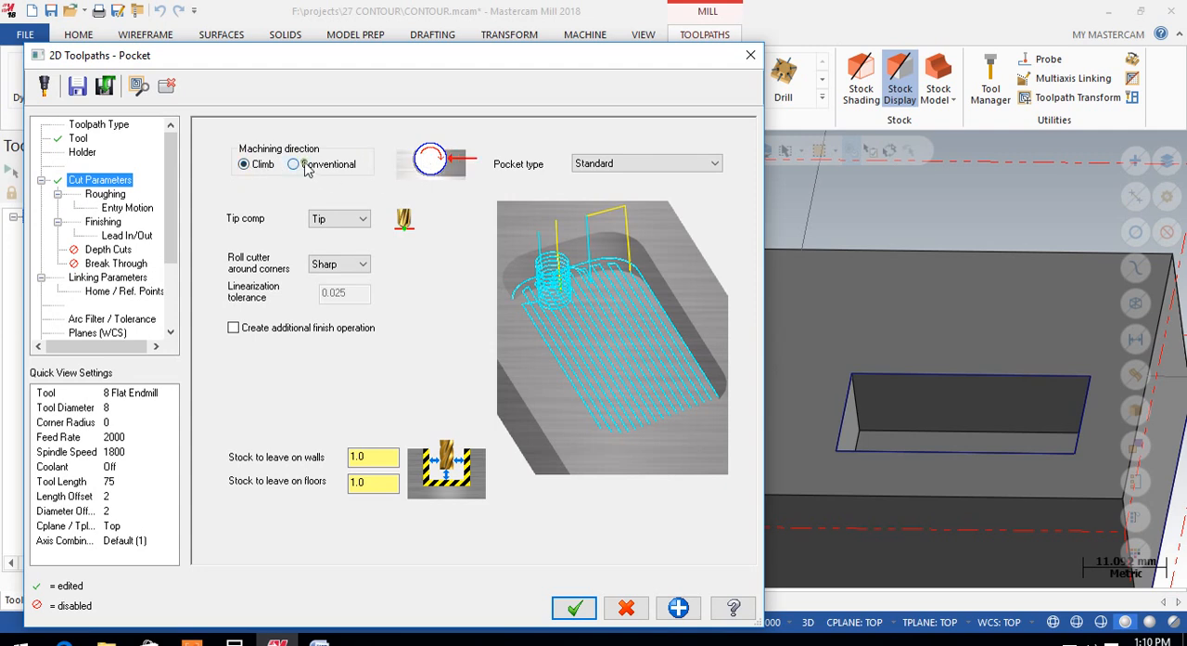
click(247, 164)
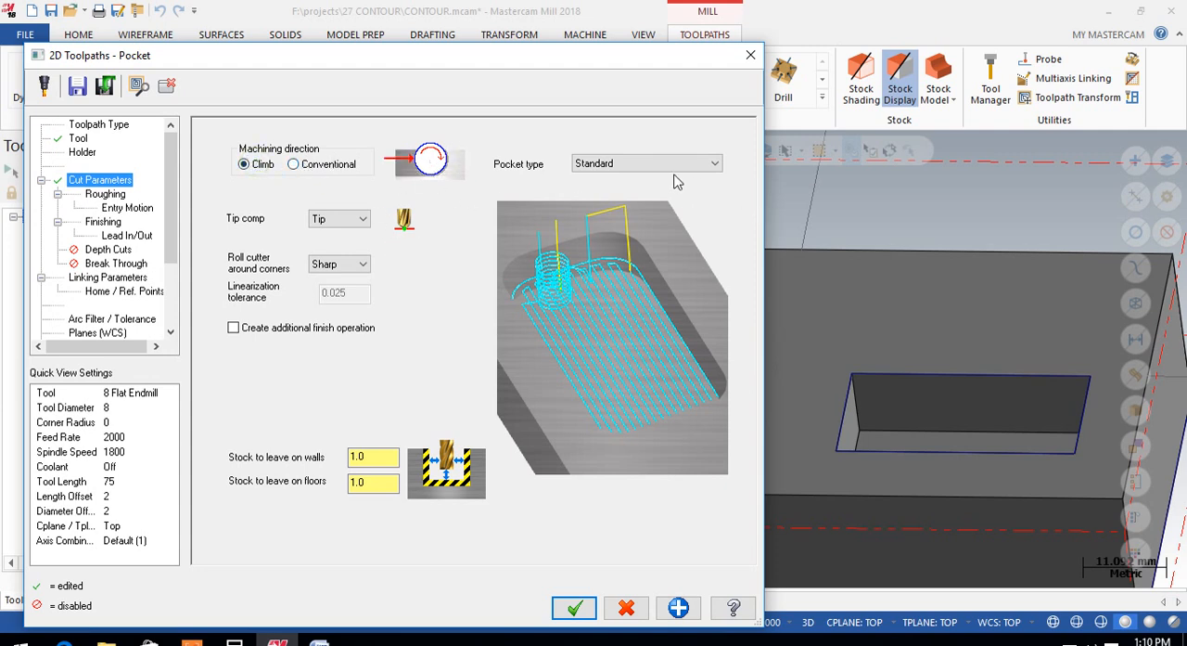
click(339, 264)
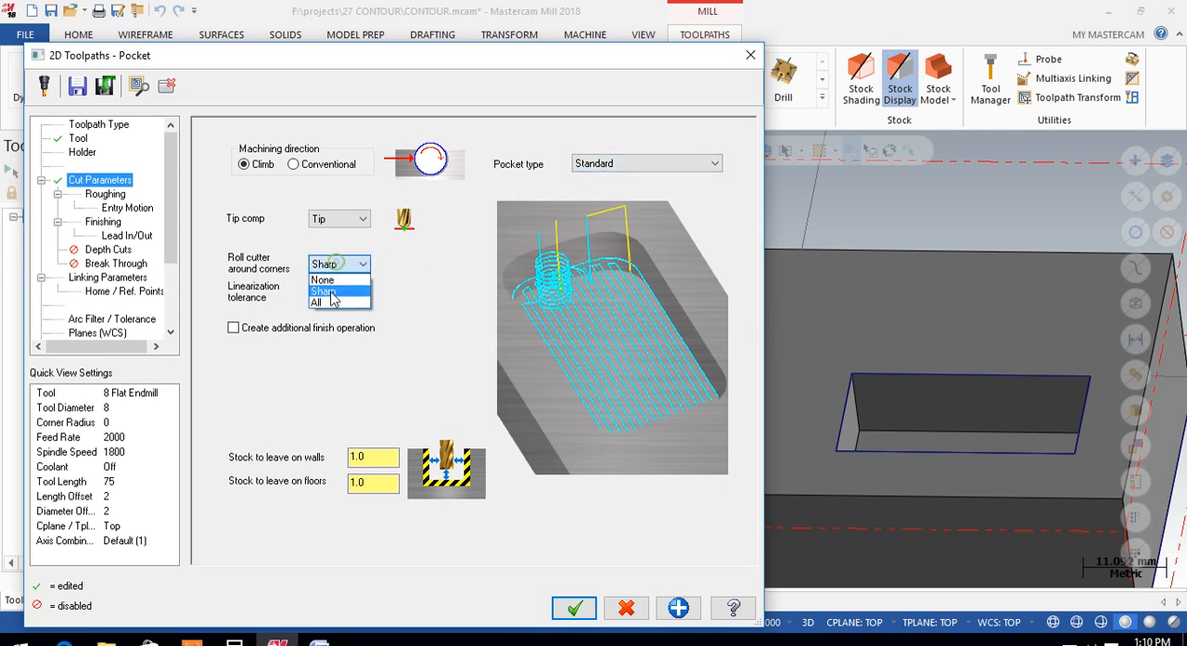
click(321, 302)
Step: Set the stock to leave on both the walls and the floors to 0
double_click(367, 459)
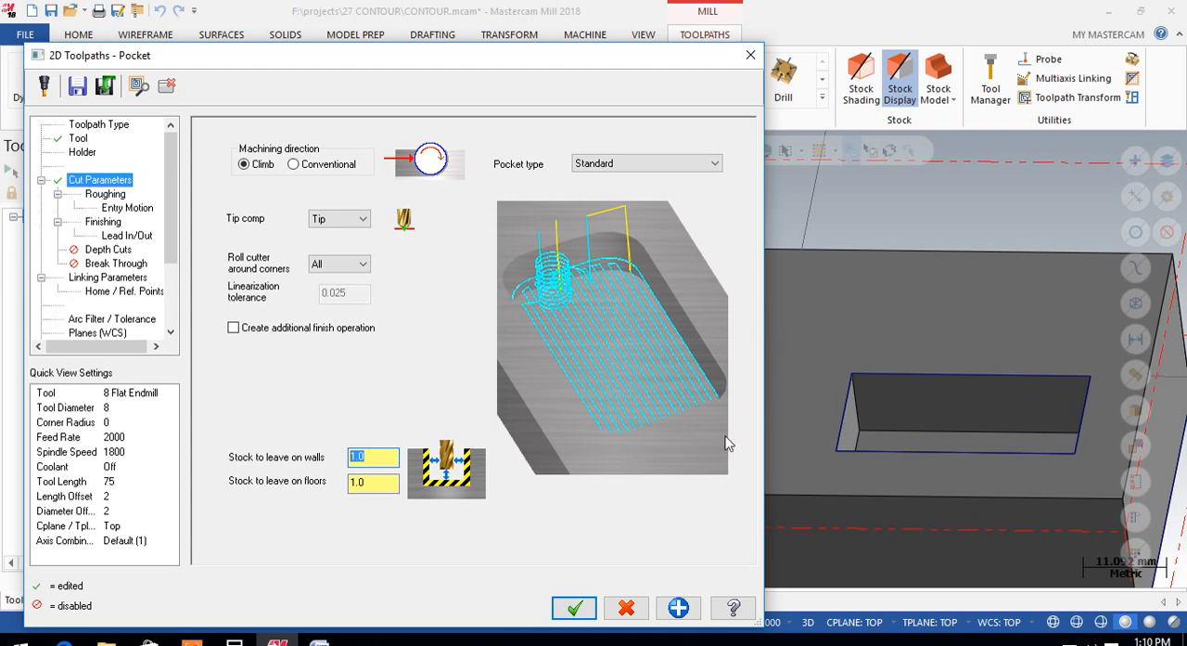
text(0.0)
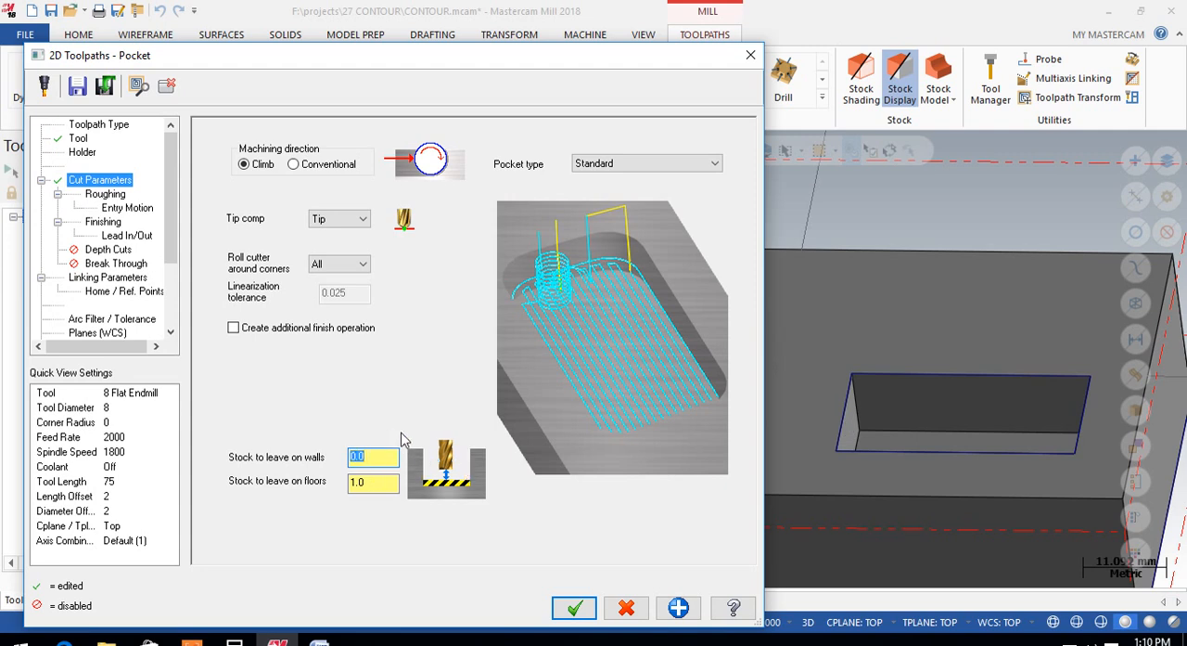
double_click(367, 482)
text(0)
key(Return)
click(384, 461)
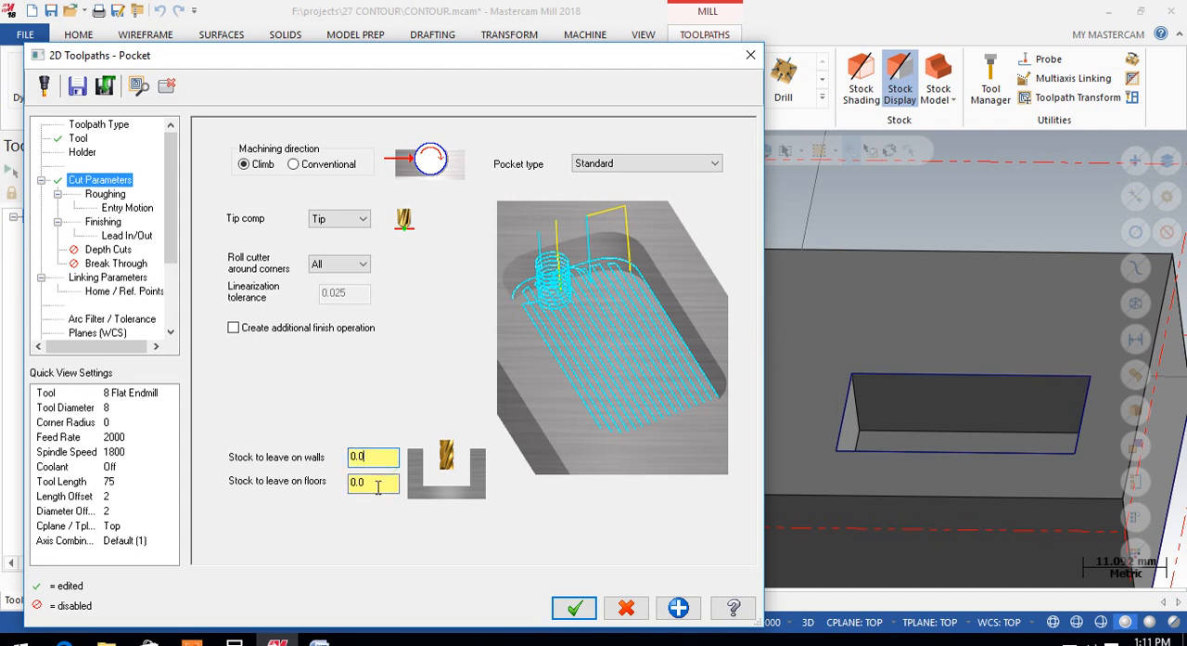
Step: Set the pocket's roughing method to Parallel Spiral and review its stepover percentage and distance
click(102, 194)
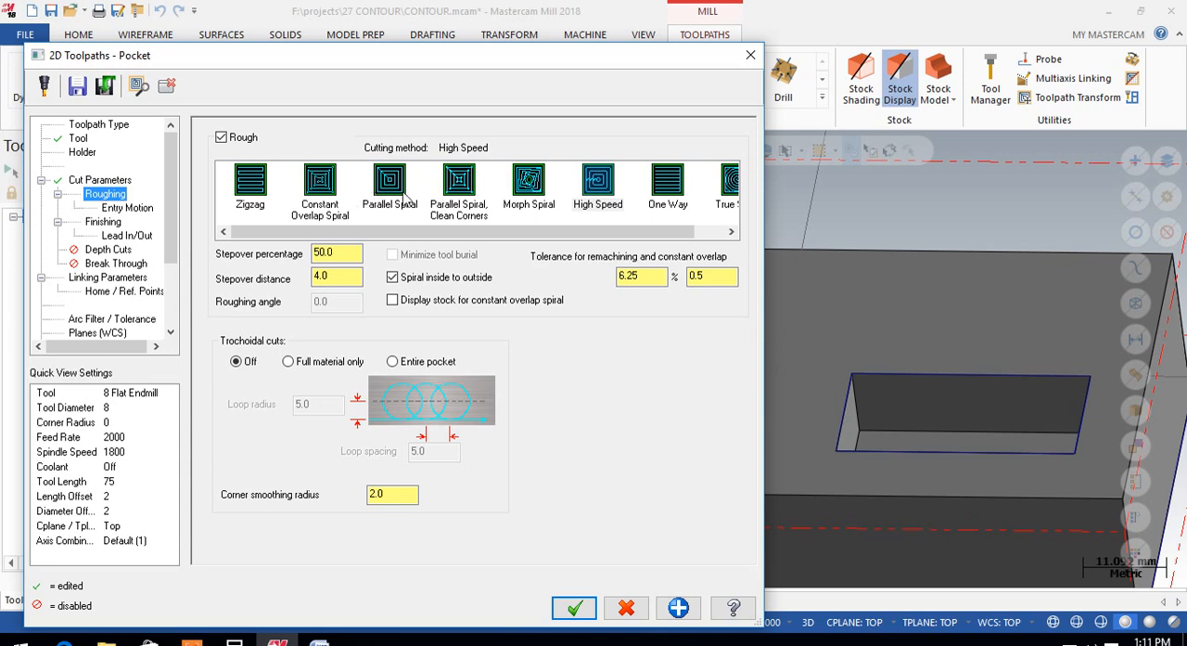
click(390, 182)
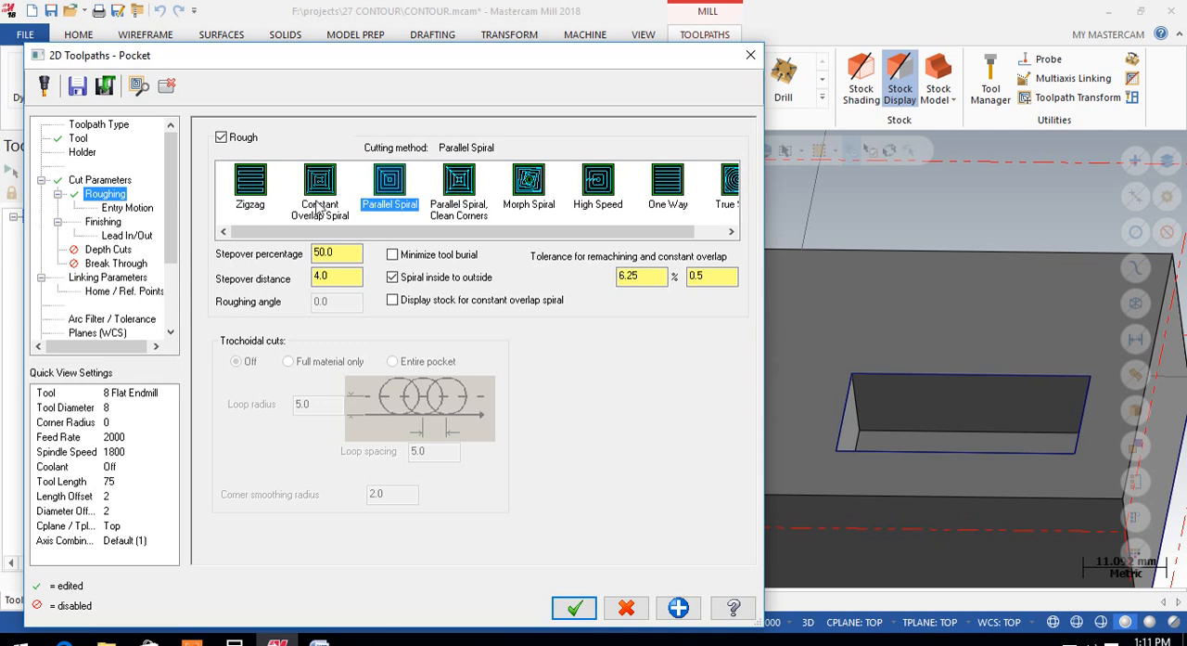
click(335, 252)
click(713, 276)
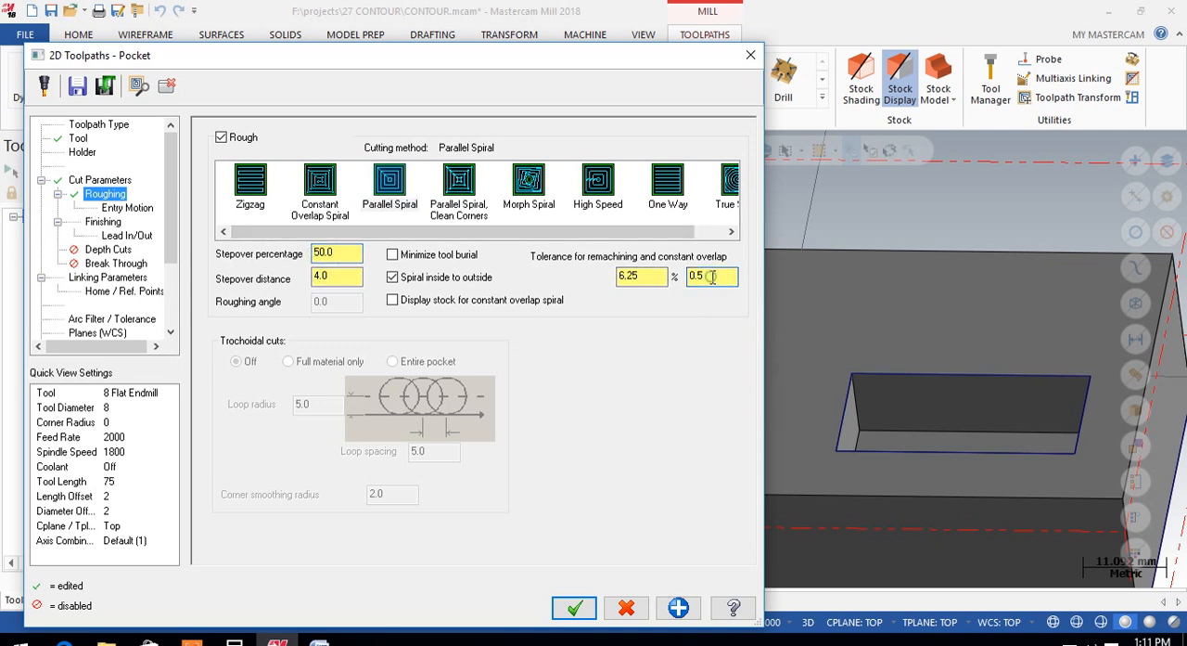
click(336, 278)
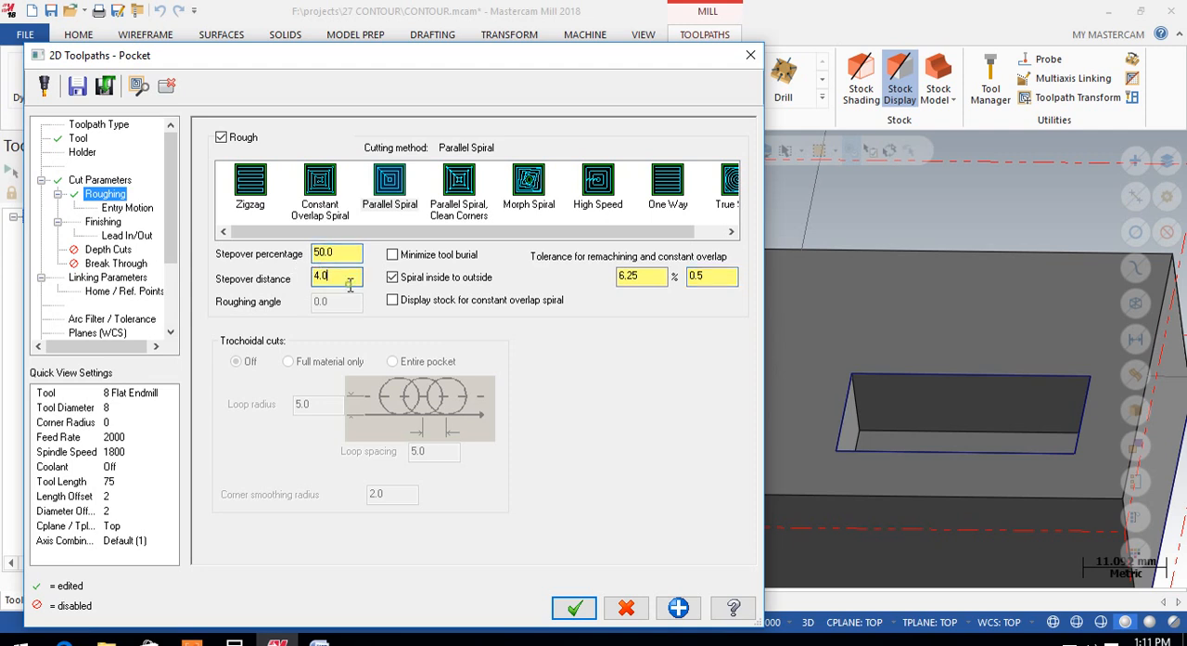
double_click(345, 245)
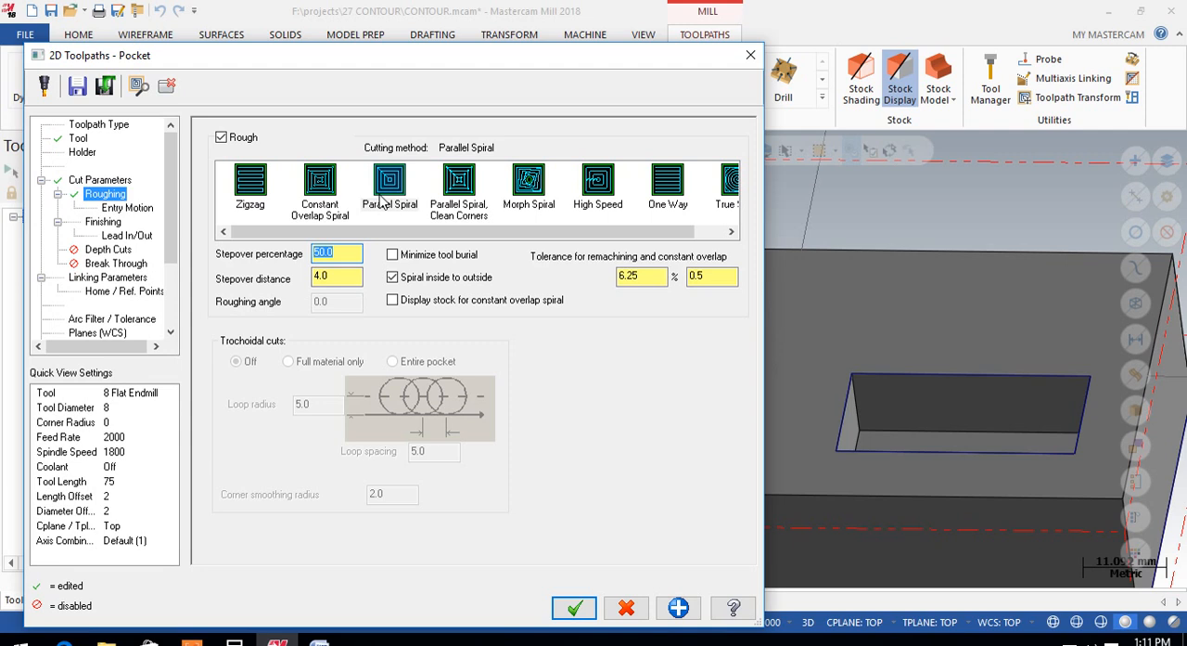
double_click(338, 276)
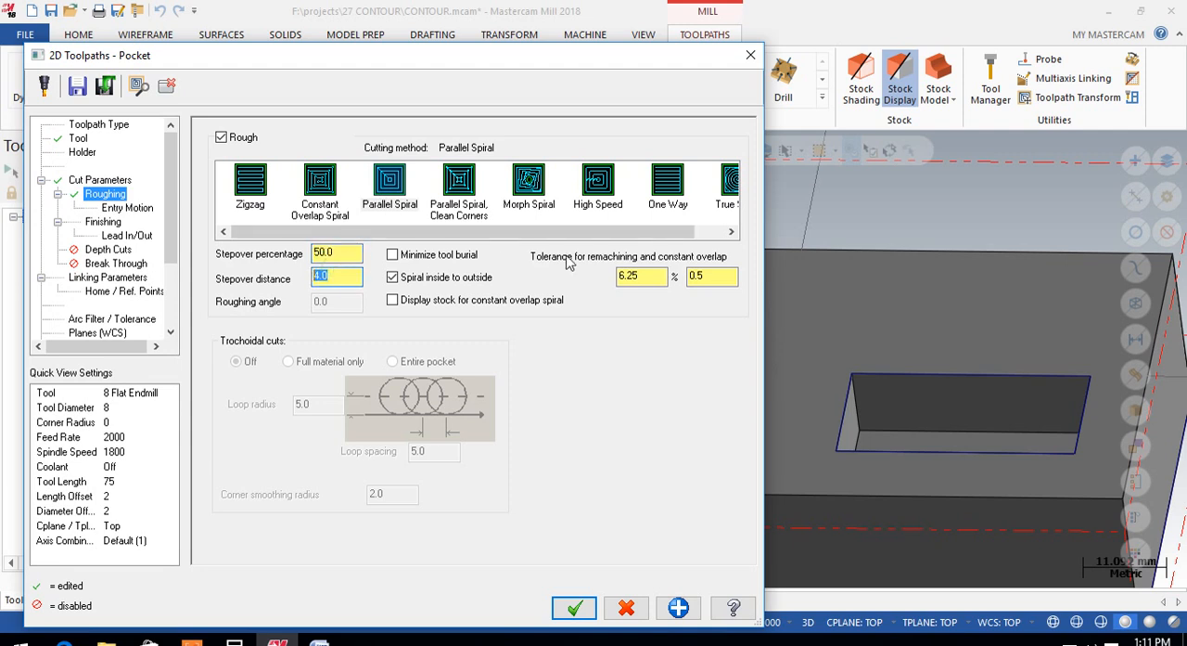
Step: Turn off the pocket's roughing entry motion and disable its finish passes
click(128, 208)
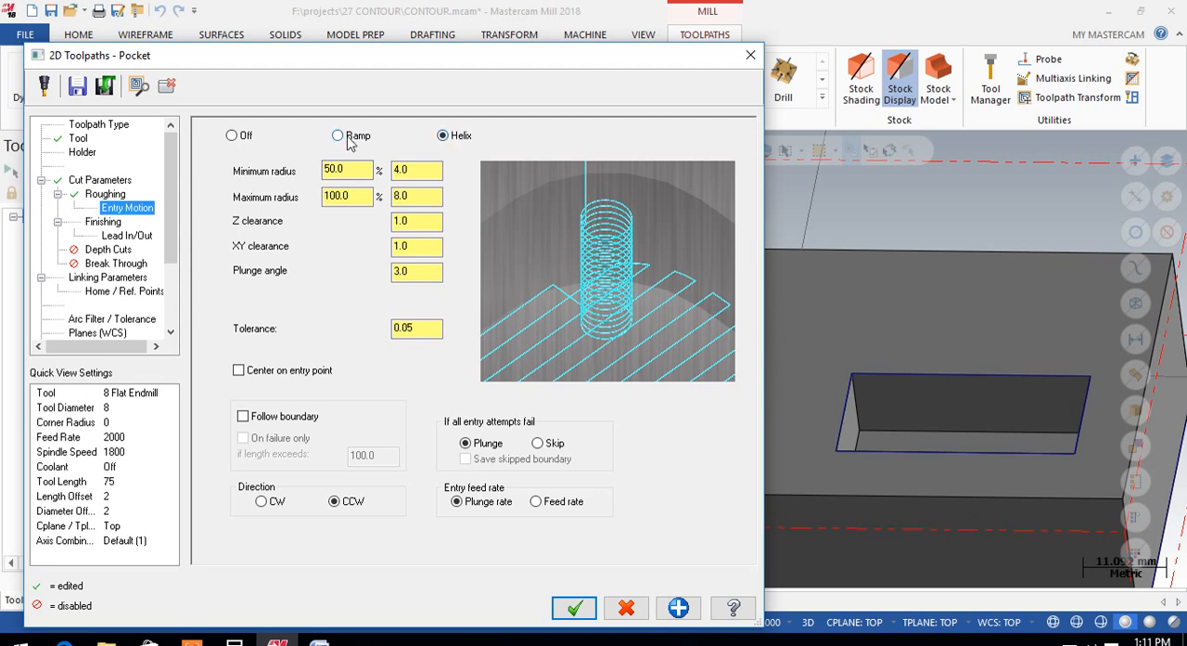
click(232, 137)
click(111, 223)
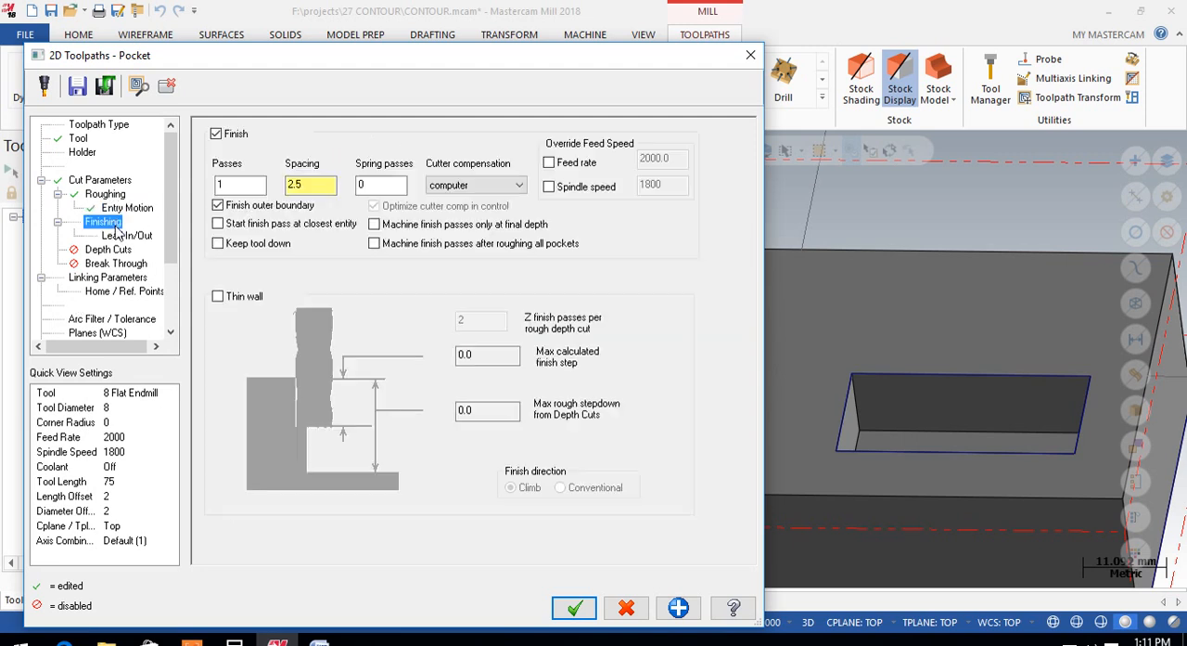
click(216, 135)
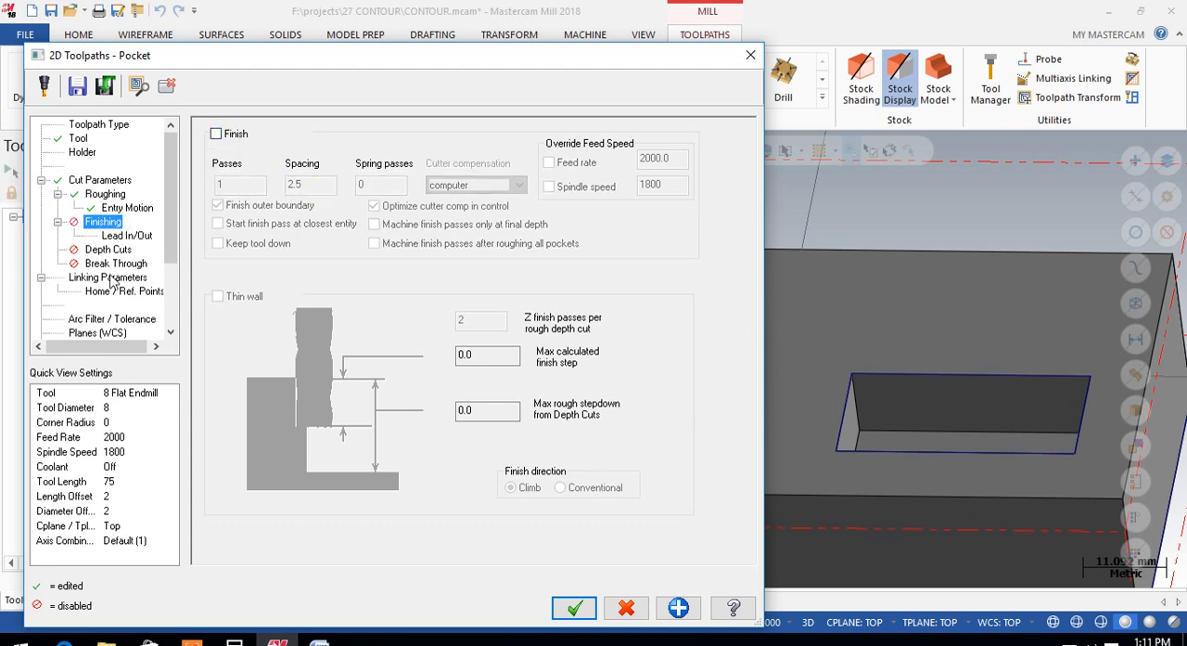
Step: Try switching off the pocket's lead-in entry and lead-out exit moves
click(122, 237)
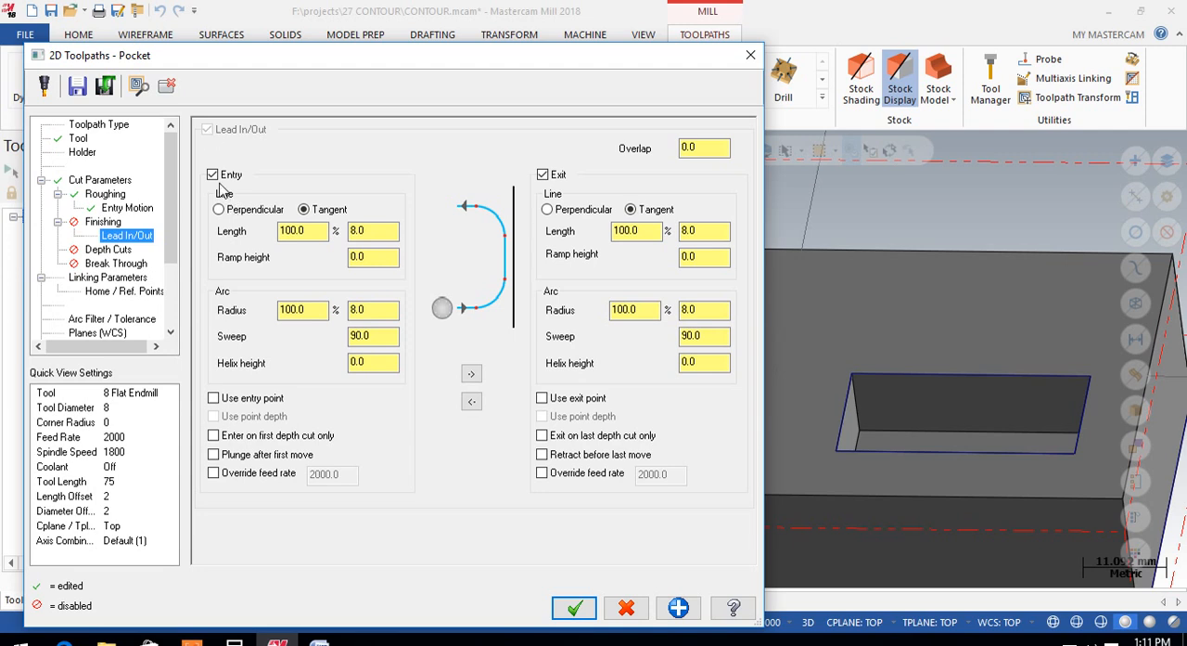
click(213, 176)
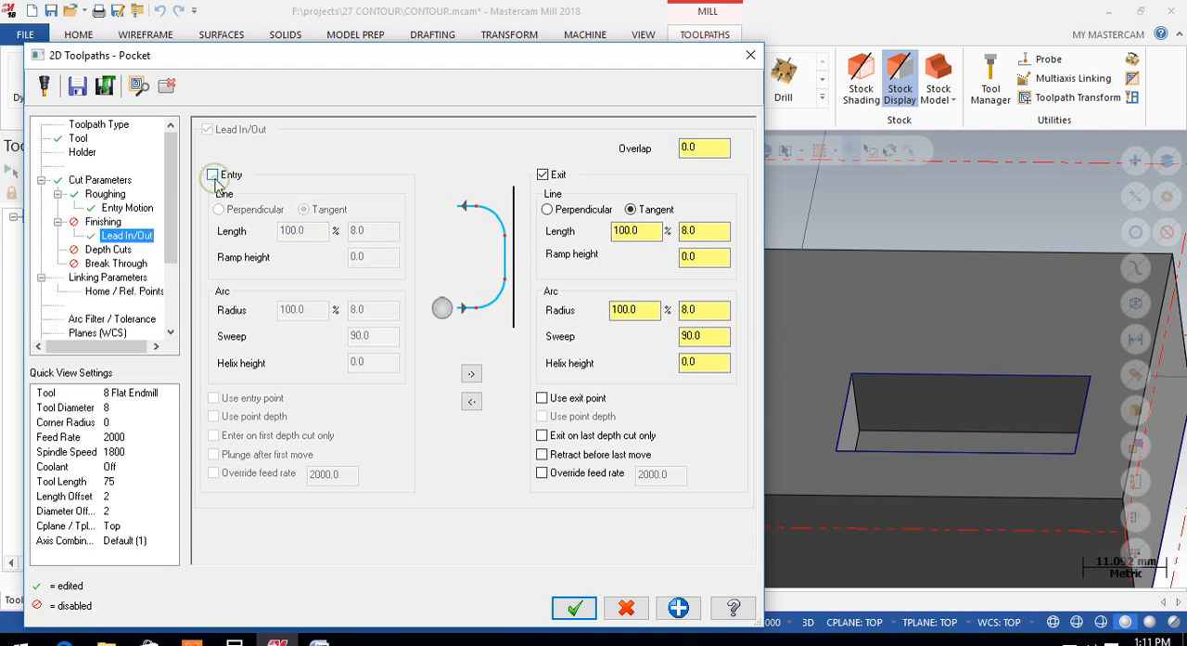
click(543, 174)
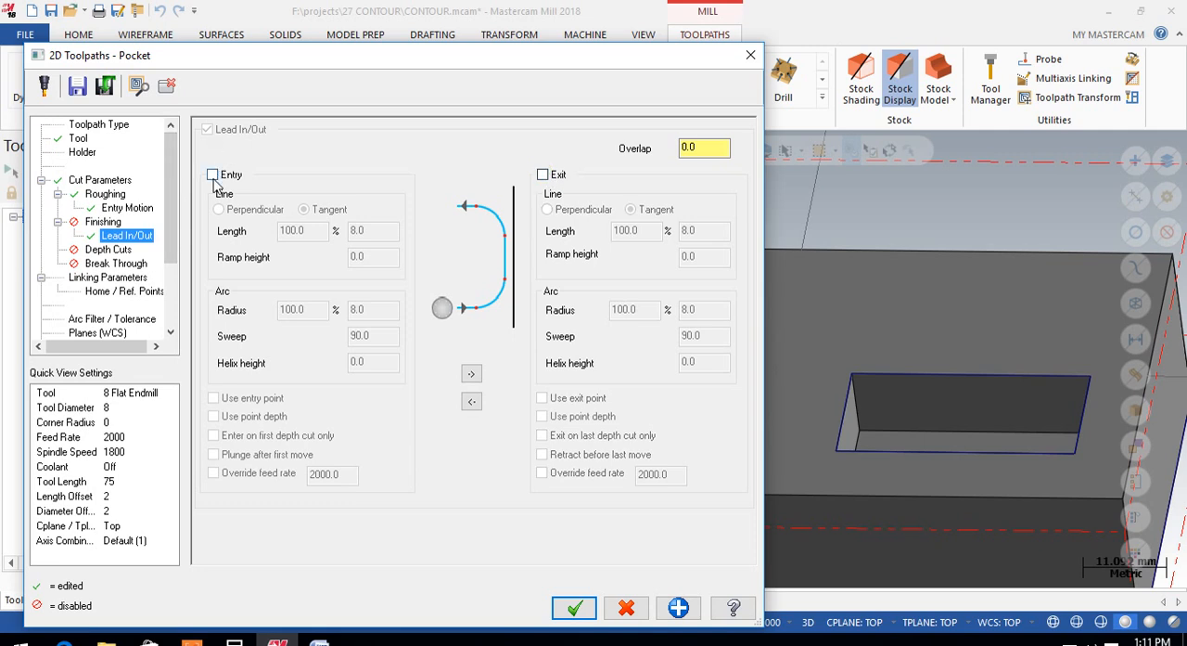
click(212, 174)
click(543, 175)
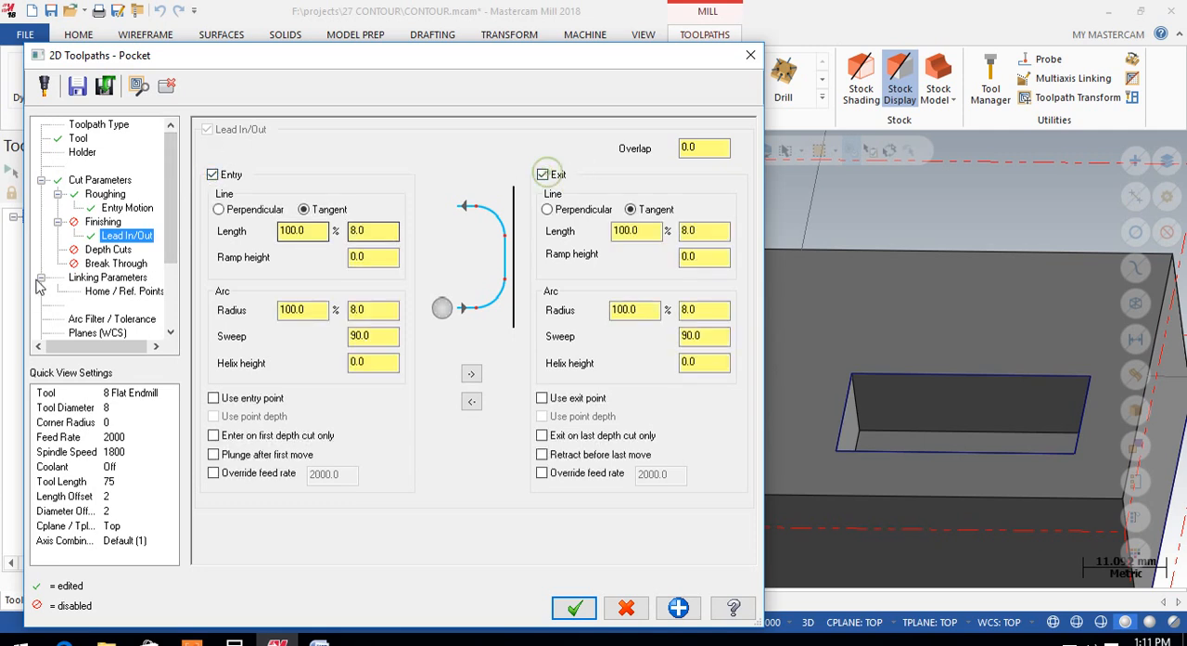
click(110, 250)
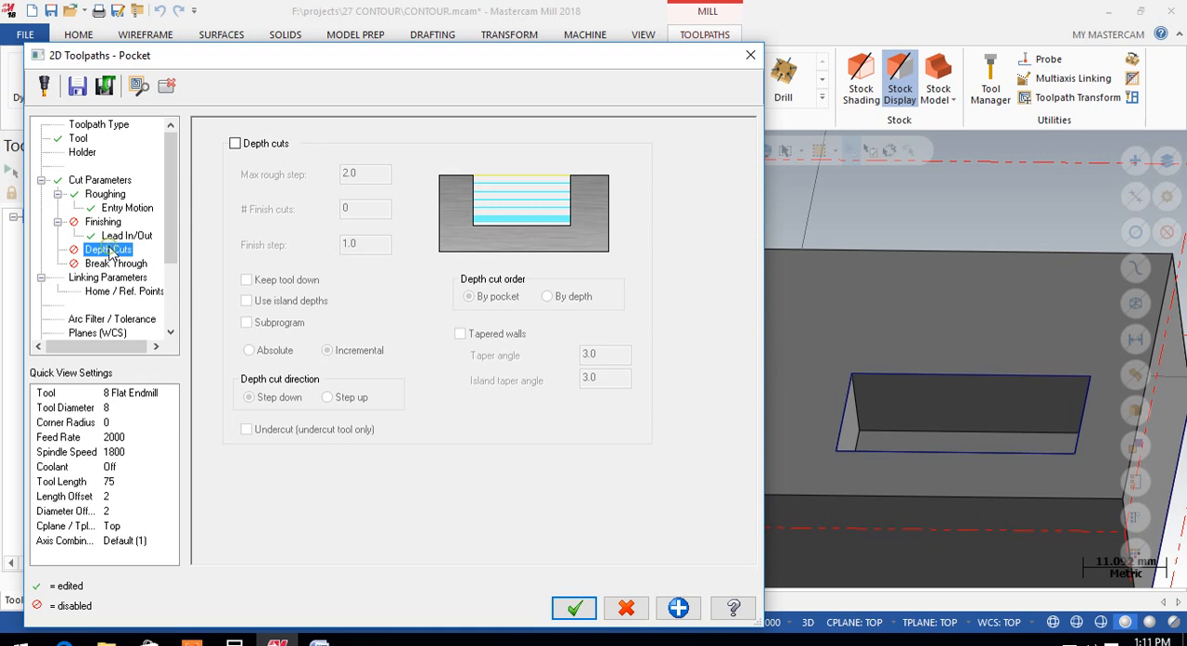
click(117, 235)
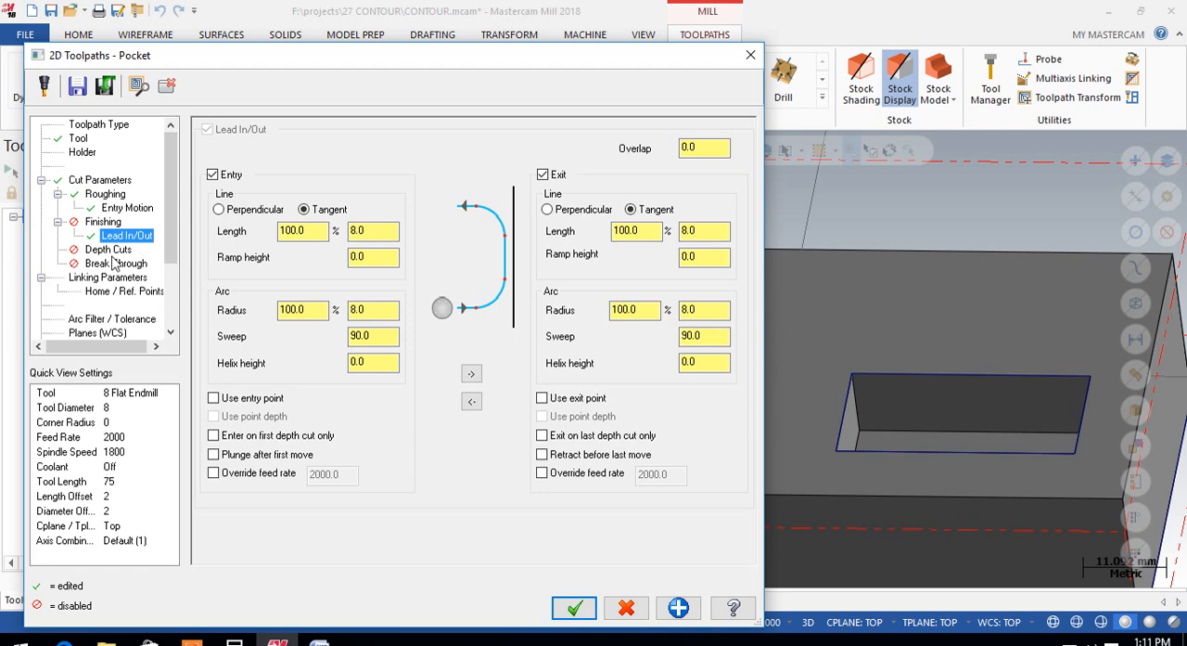
Step: Enable depth cuts for the pocket with a 0.2 max rough step and Keep tool down
click(109, 250)
click(253, 136)
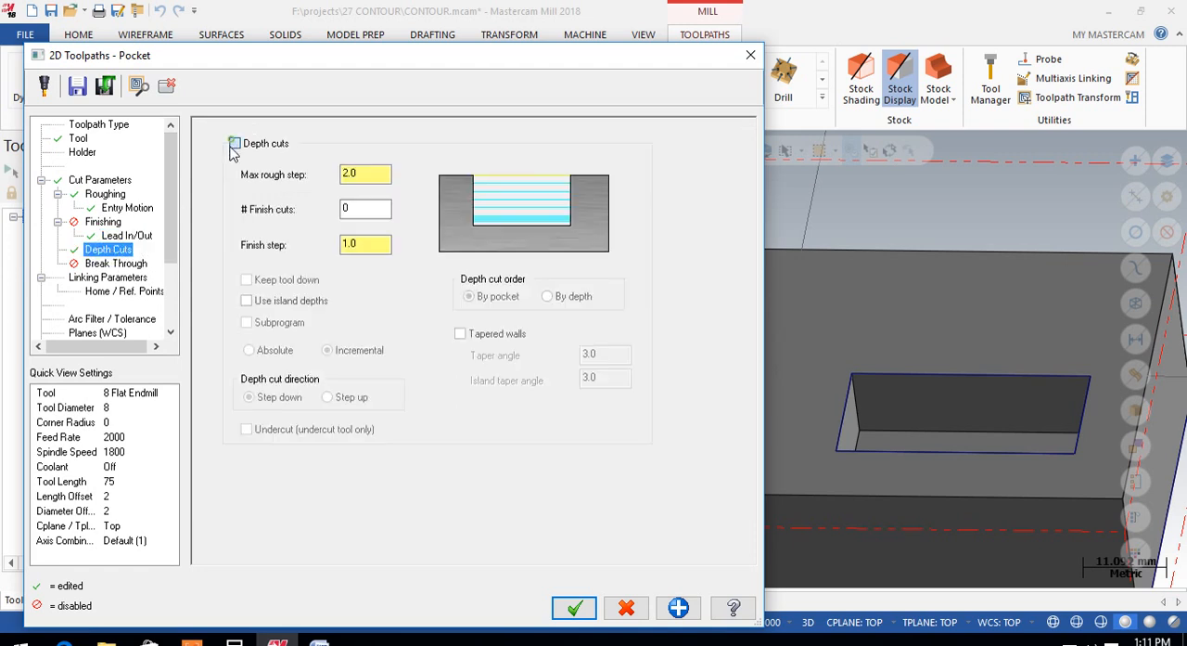
double_click(366, 172)
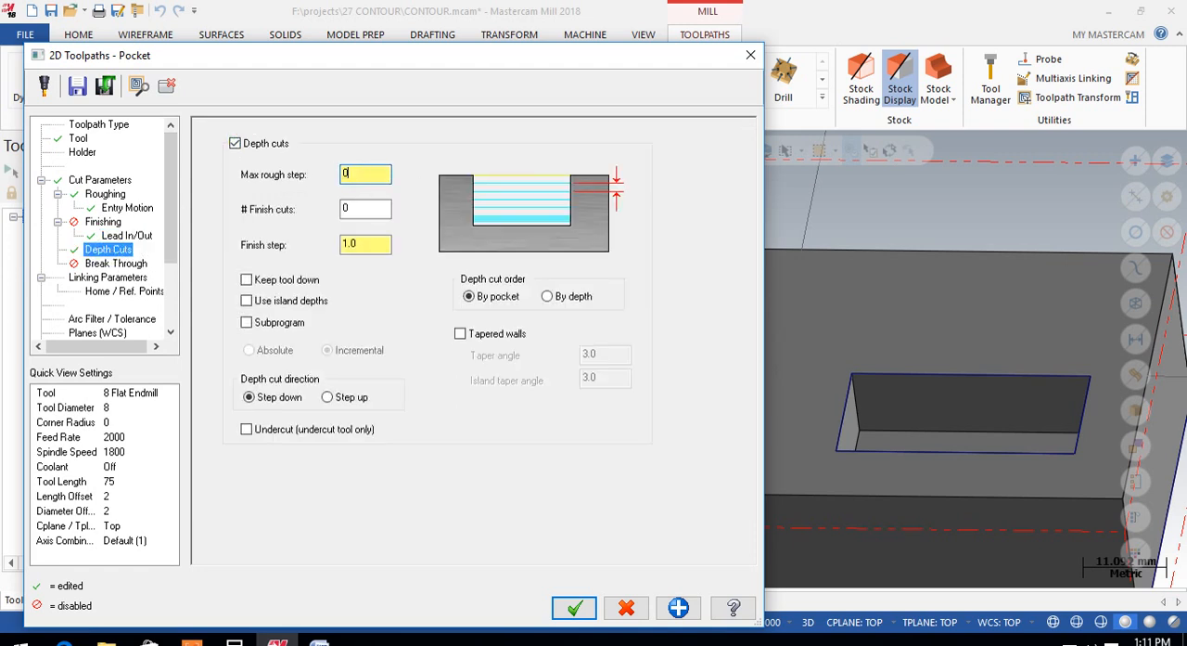
click(247, 279)
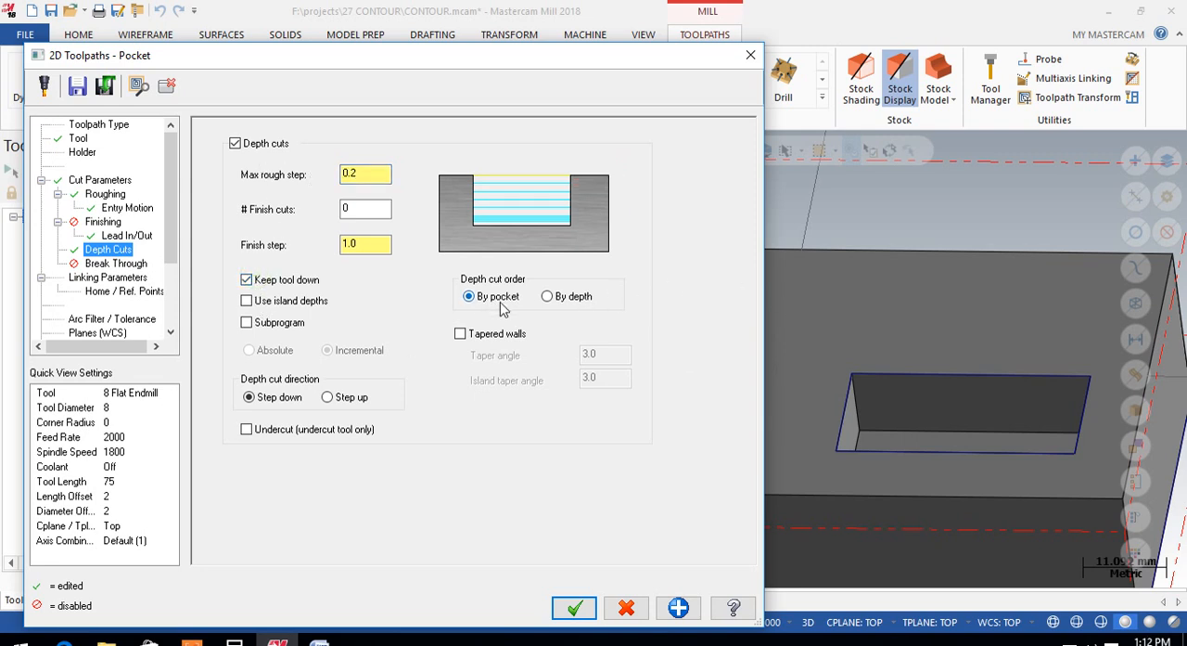
Step: Make the retract, feed plane and depth values Absolute in the linking parameters and generate the pocket toolpath
click(104, 278)
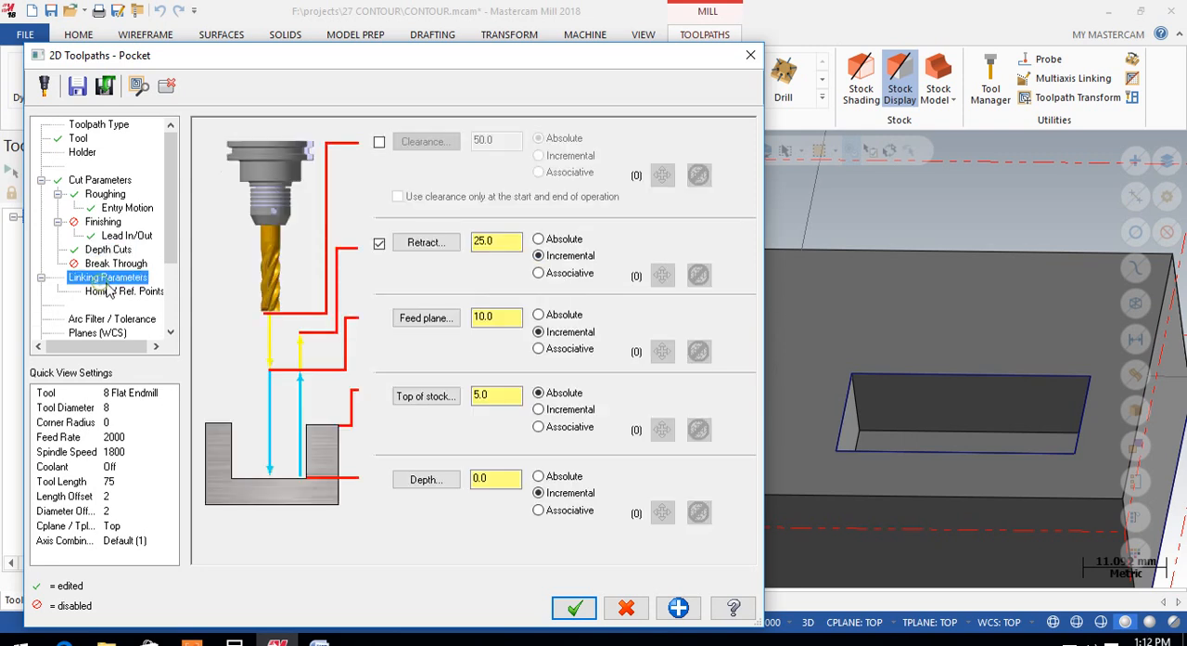
click(538, 238)
click(539, 315)
click(556, 477)
click(574, 608)
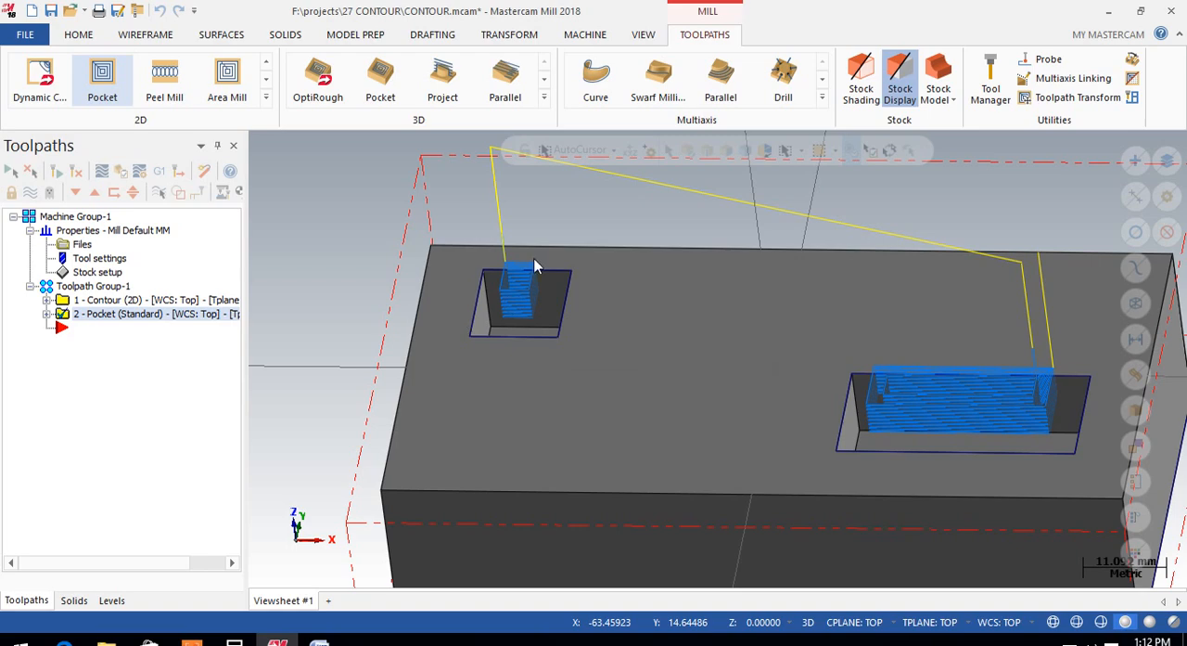
Step: Examine the pocket toolpath's height relative to the block's top face, using the Front view
scroll(533, 268, up, 2)
scroll(533, 324, down, 3)
middle_drag(476, 323, 675, 226)
right_click(675, 225)
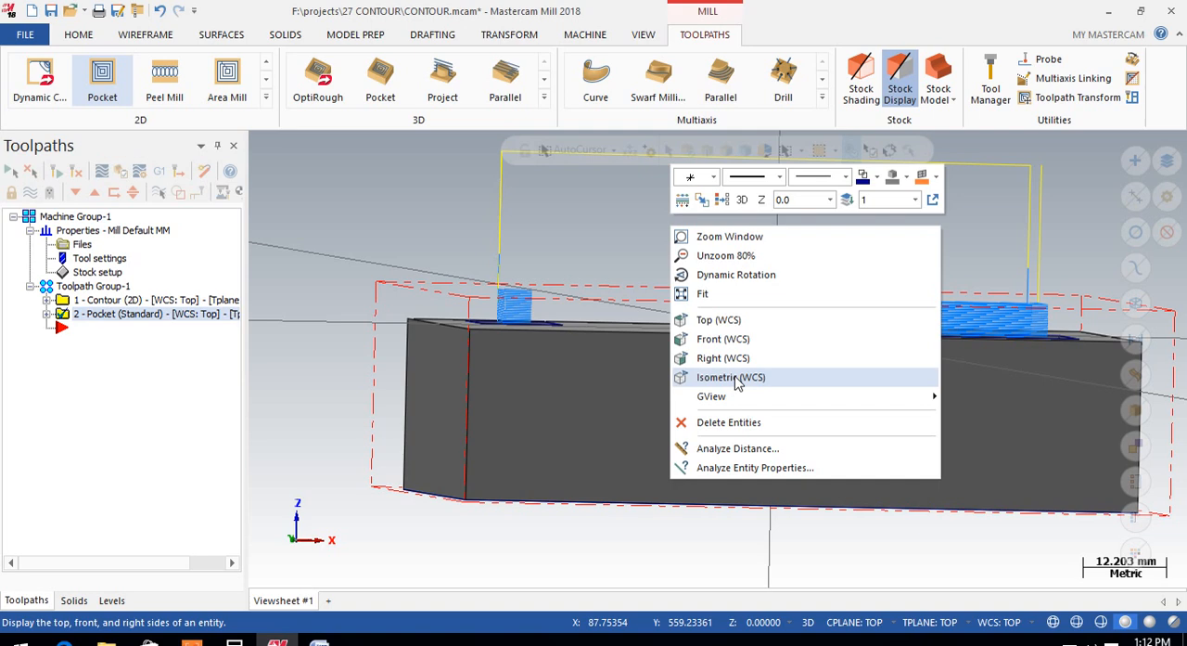
click(738, 340)
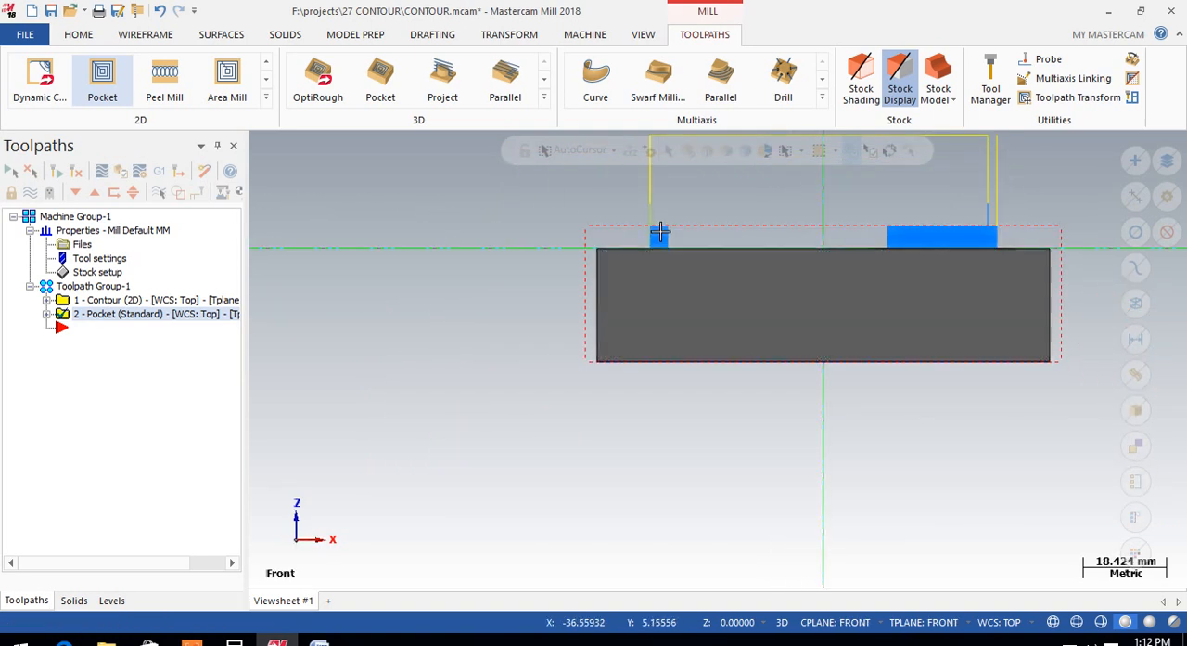
scroll(657, 222, up, 2)
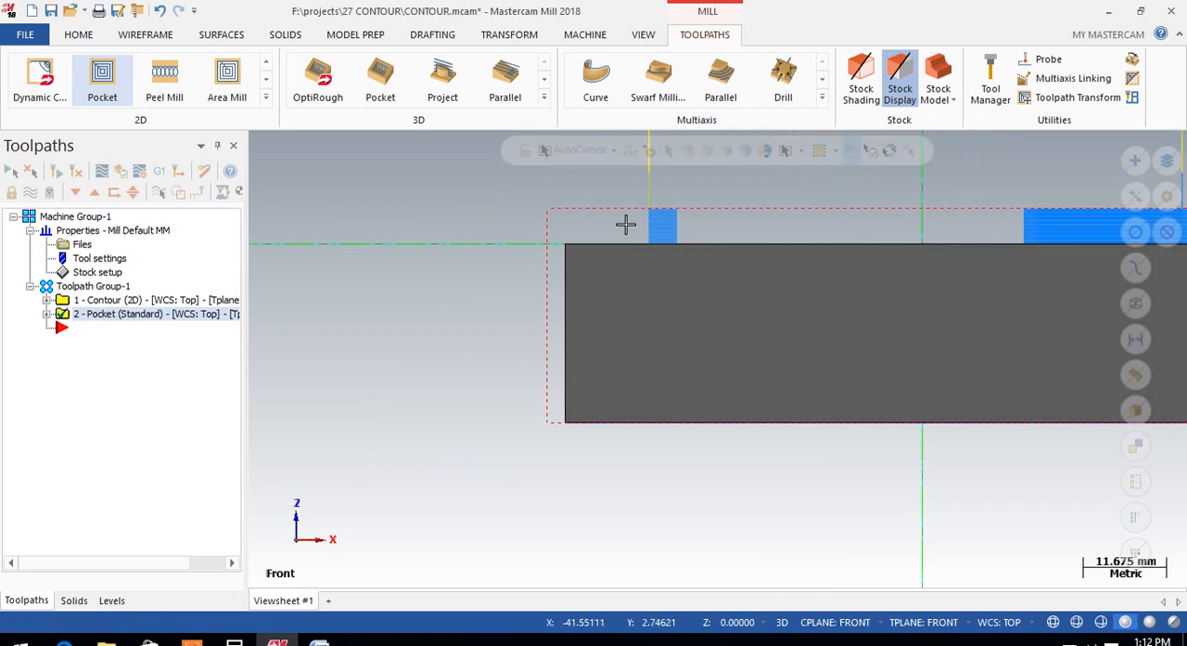
Step: Reopen the pocket operation's parameters and set the top of stock to 0 by picking the block's upper front corner
right_click(79, 316)
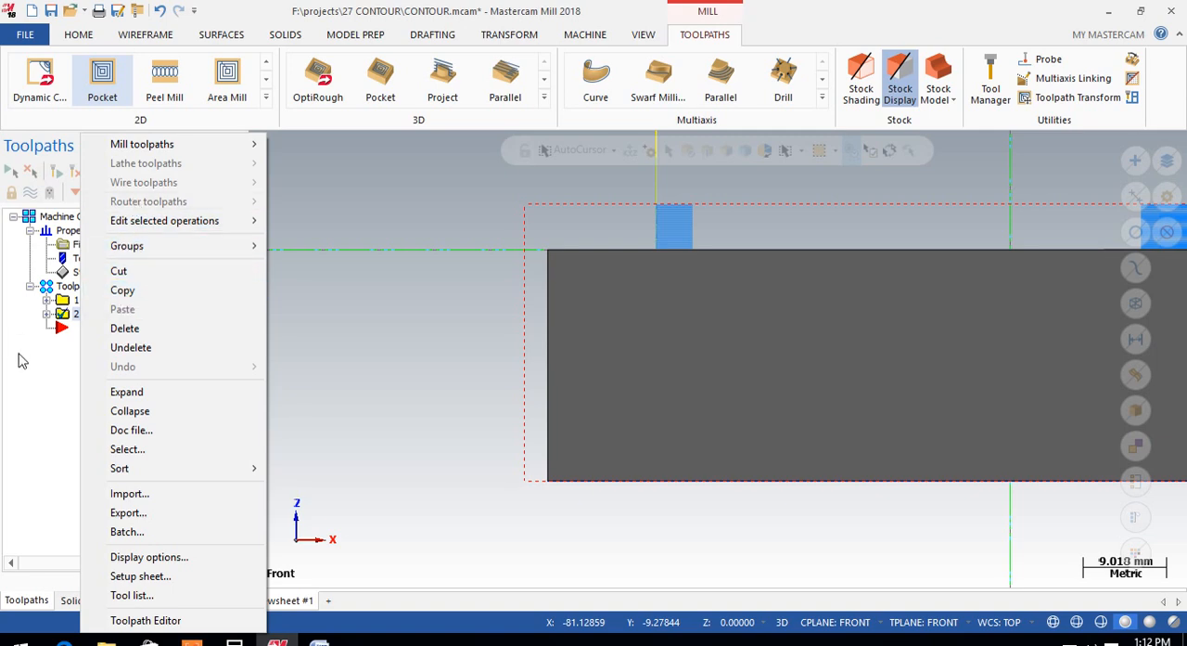
key(Escape)
click(46, 313)
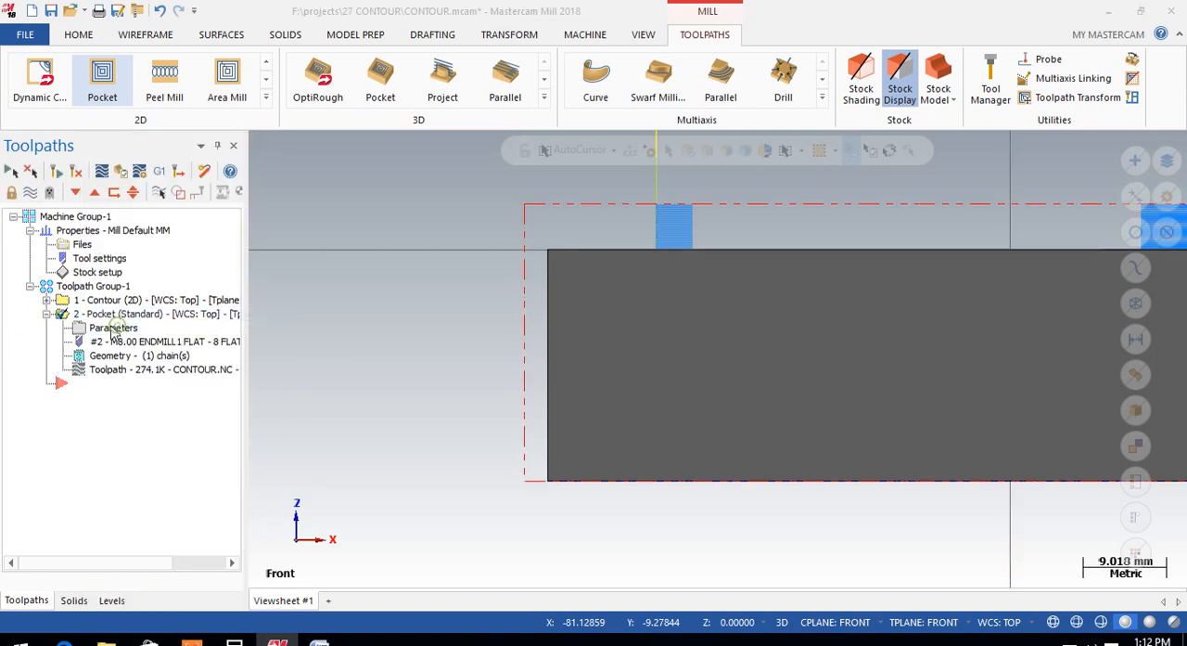
click(112, 328)
click(424, 407)
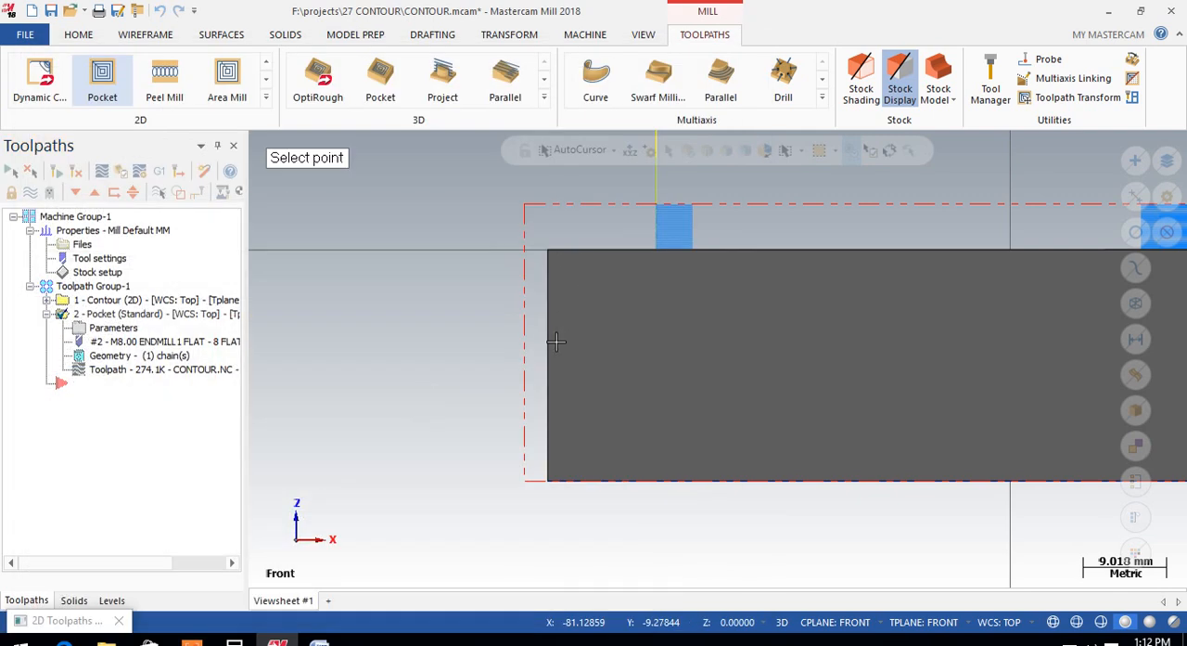
middle_drag(583, 341, 557, 278)
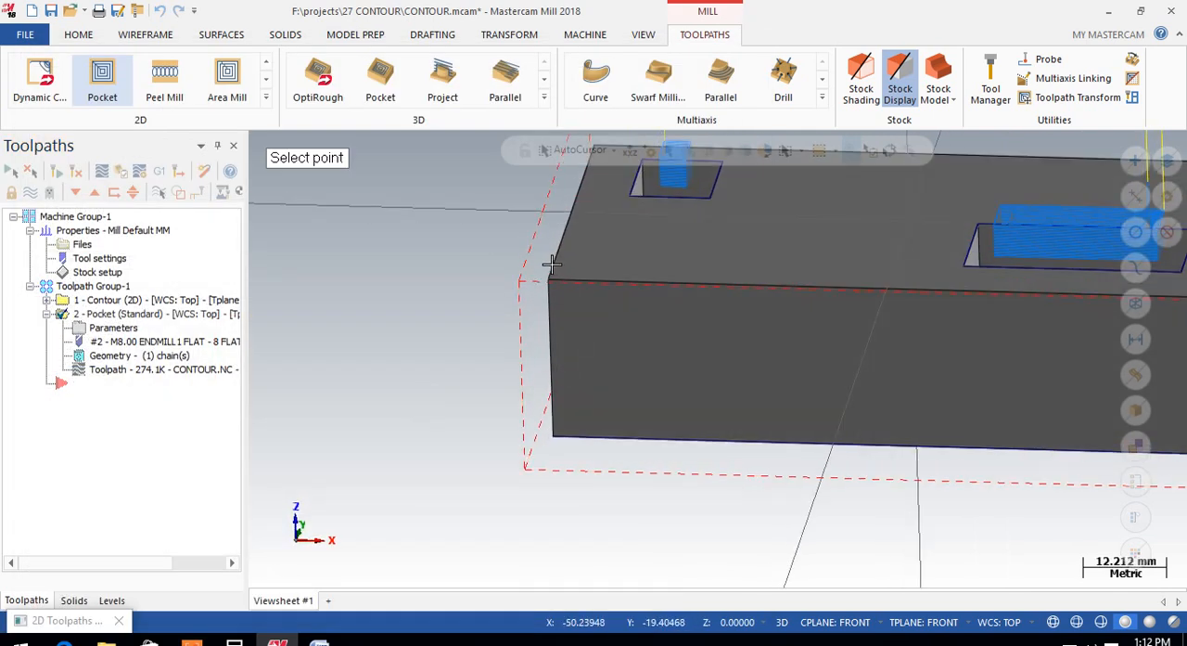
click(555, 284)
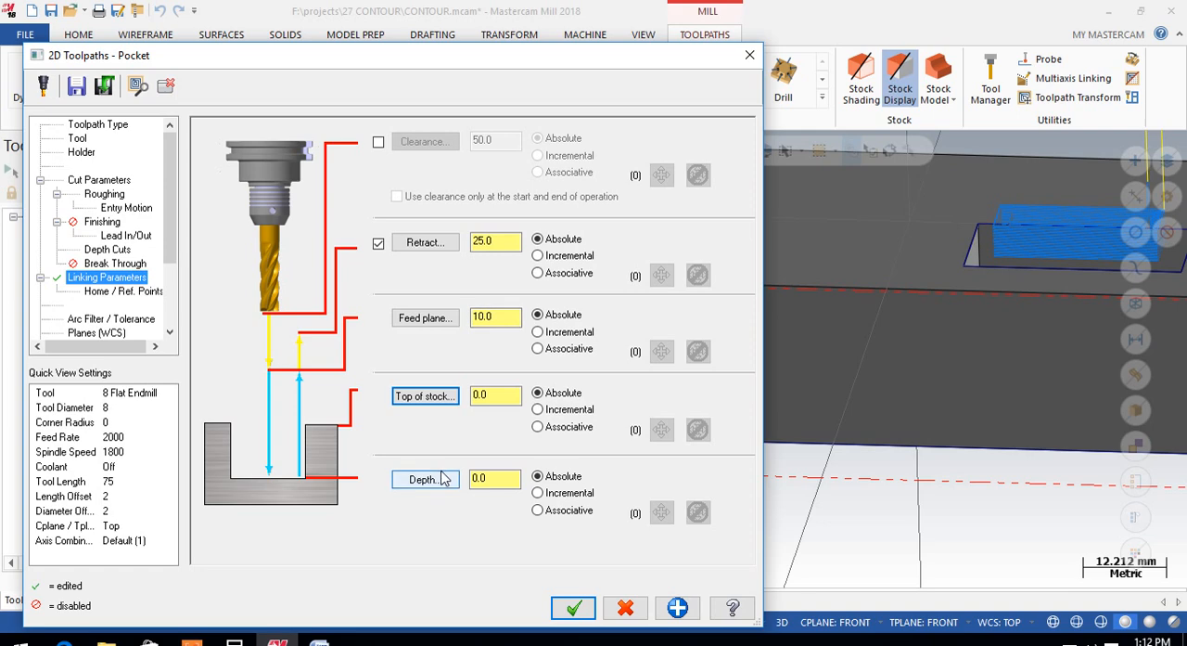
Step: Set the pocket depth to -10 by picking a floor corner of the smaller pocket and accept the operation's parameters
click(426, 479)
middle_drag(694, 269, 689, 305)
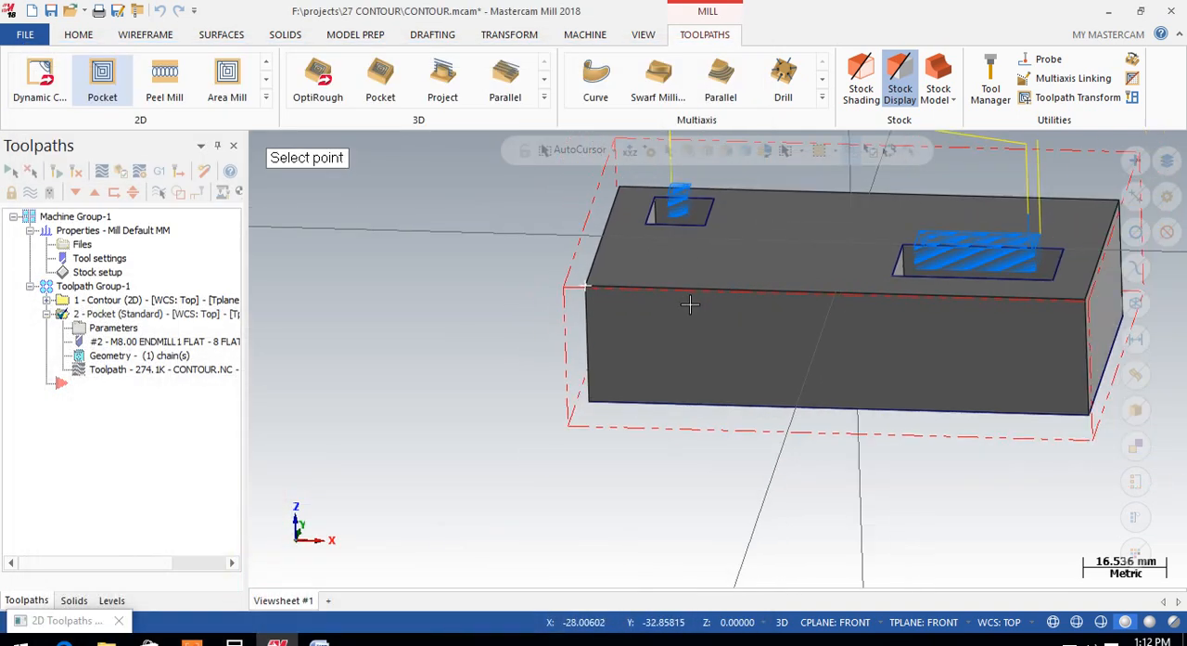
scroll(678, 213, up, 3)
middle_drag(708, 223, 715, 272)
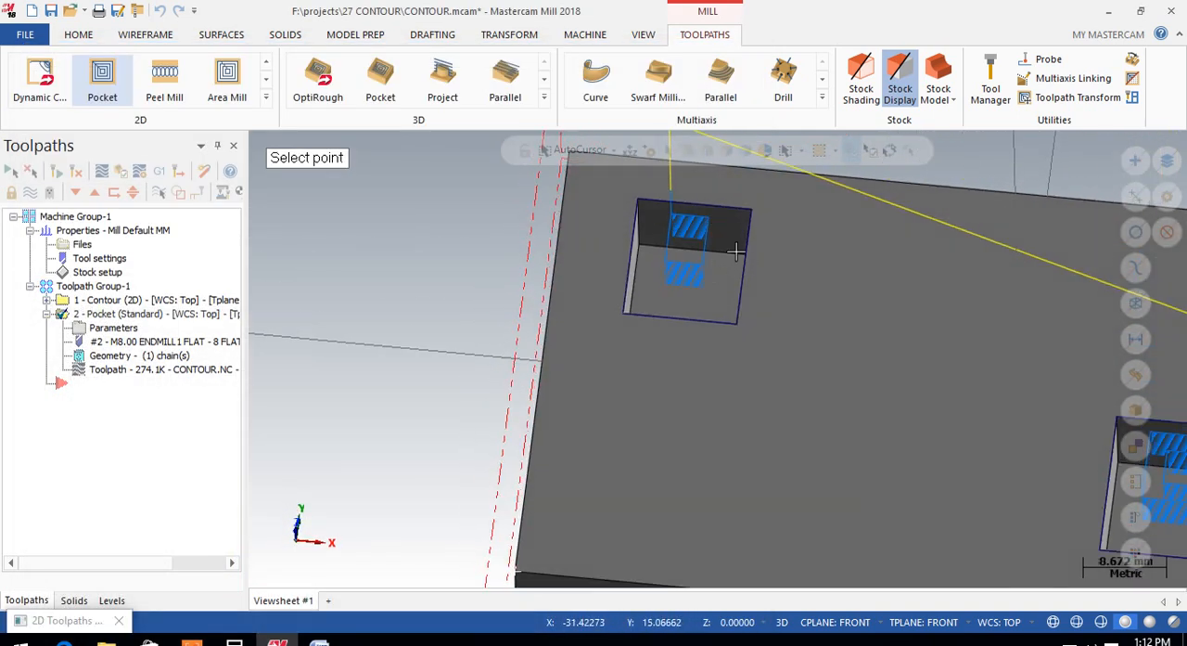
scroll(719, 251, up, 1)
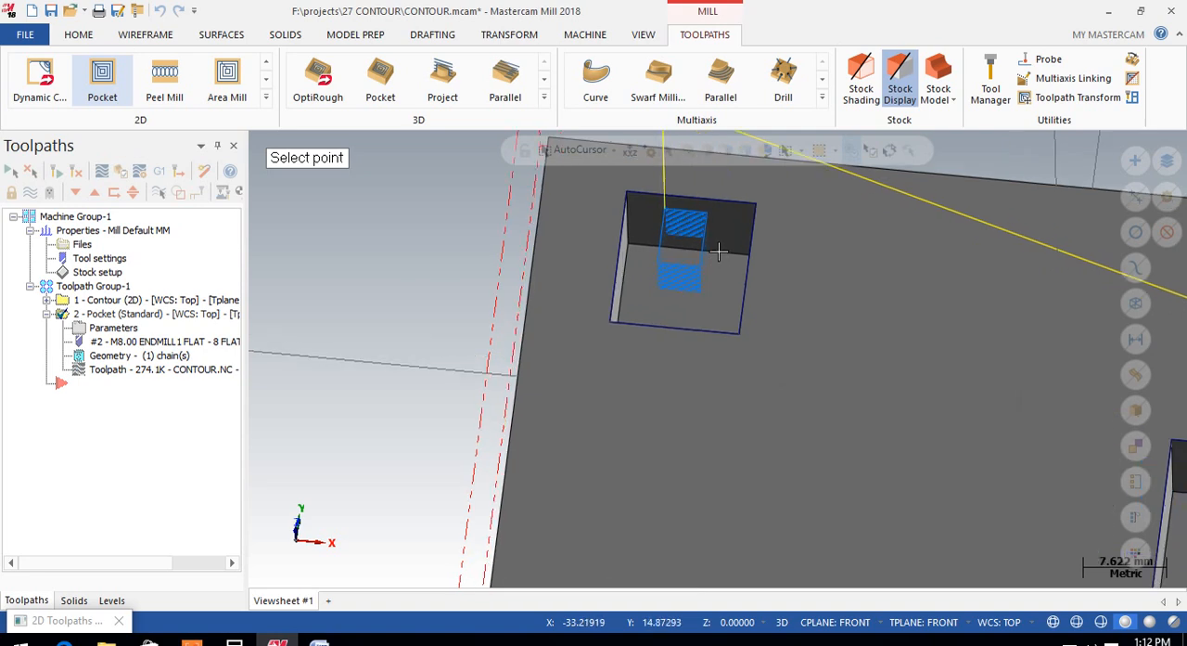
scroll(717, 252, up, 5)
middle_drag(710, 256, 884, 280)
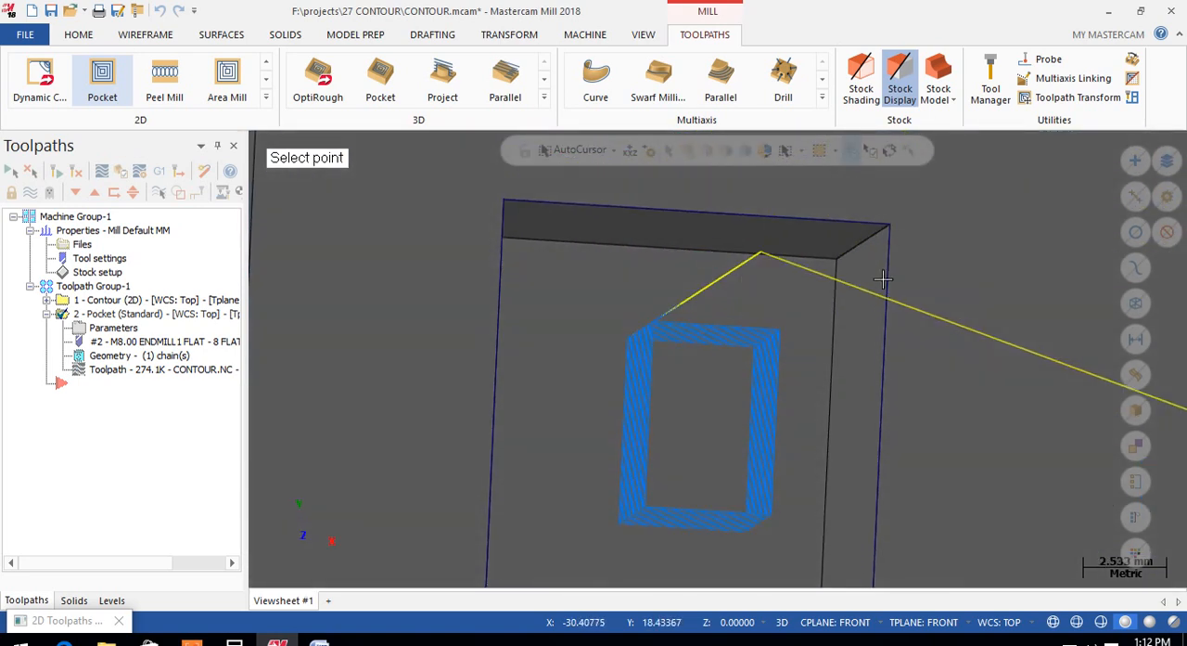
click(835, 260)
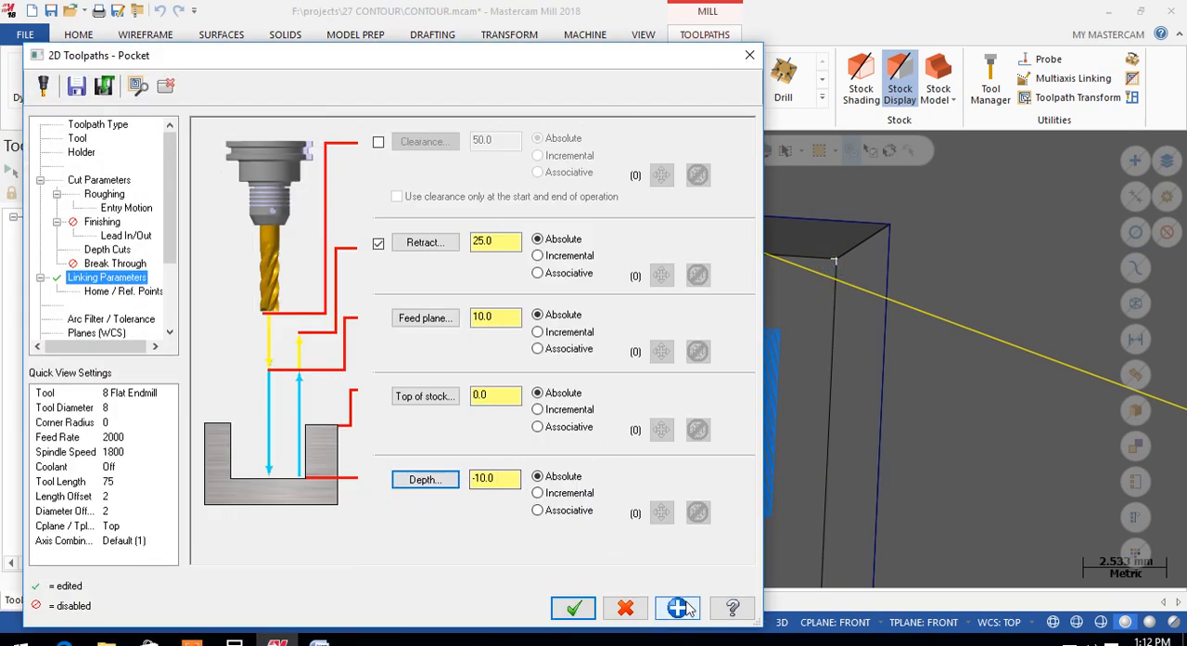
click(572, 607)
Step: Regenerate the changed pocket operation and inspect its toolpath inside both pockets
scroll(496, 344, down, 5)
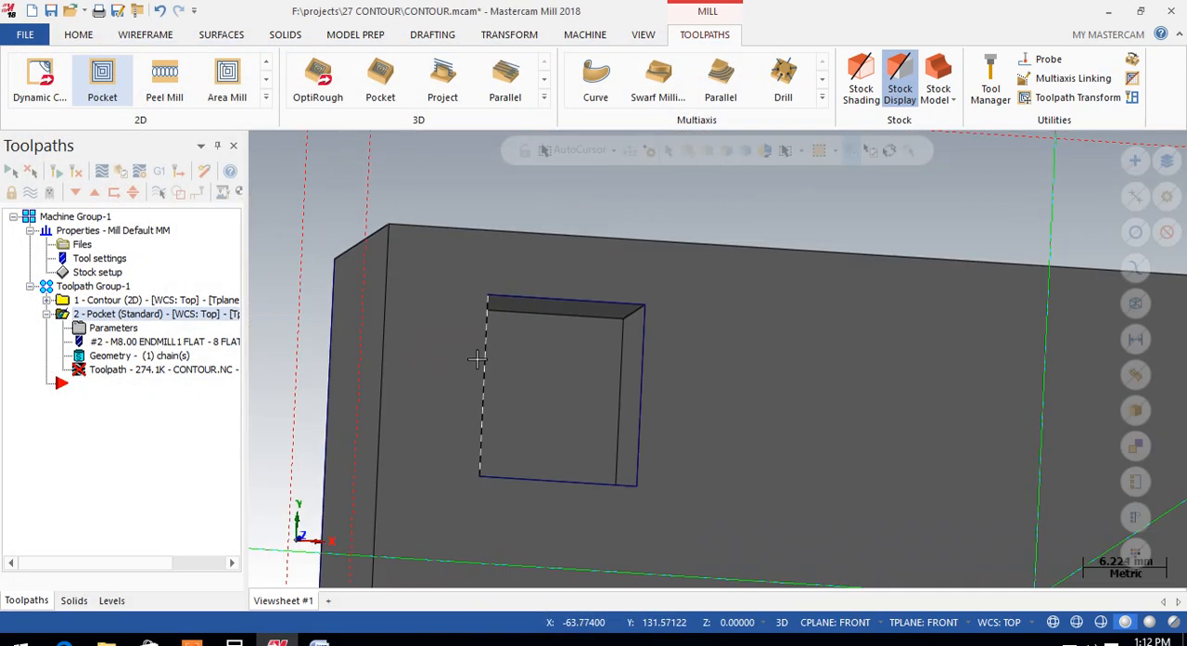
scroll(497, 344, down, 3)
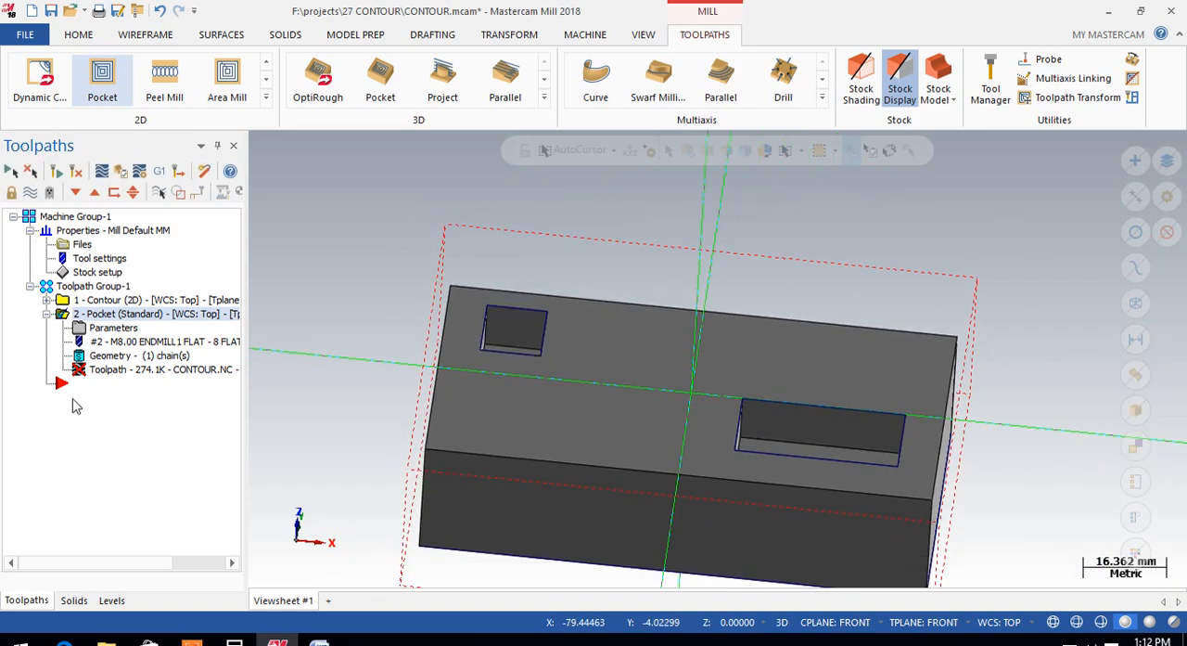
click(67, 173)
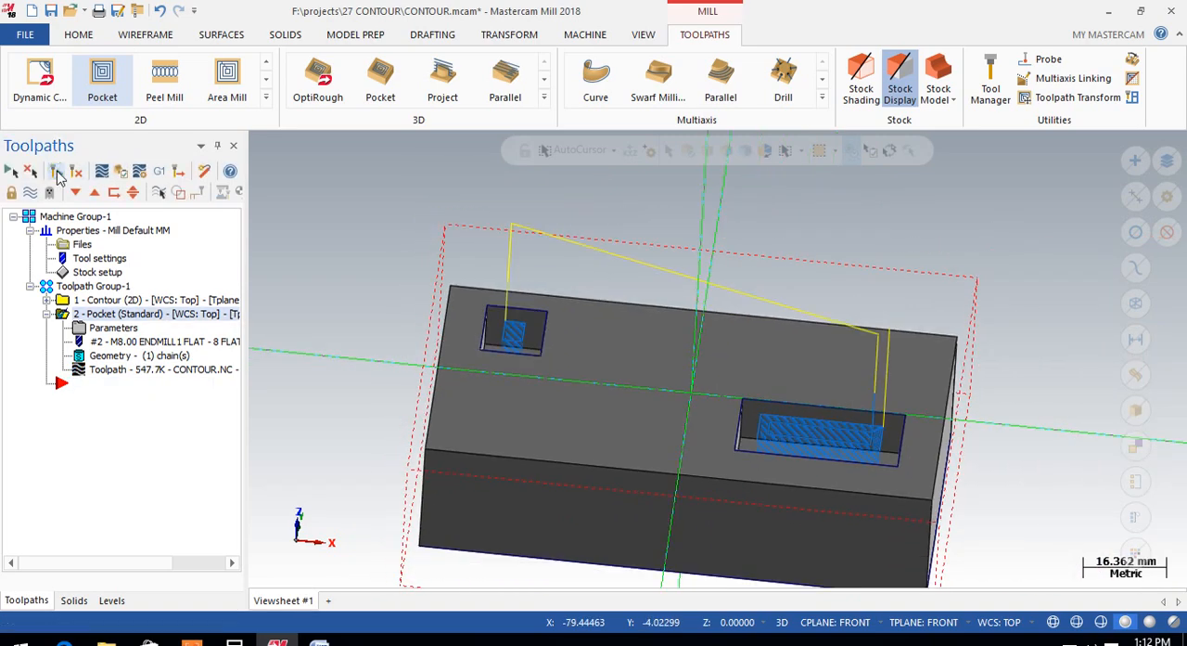
scroll(835, 394, up, 2)
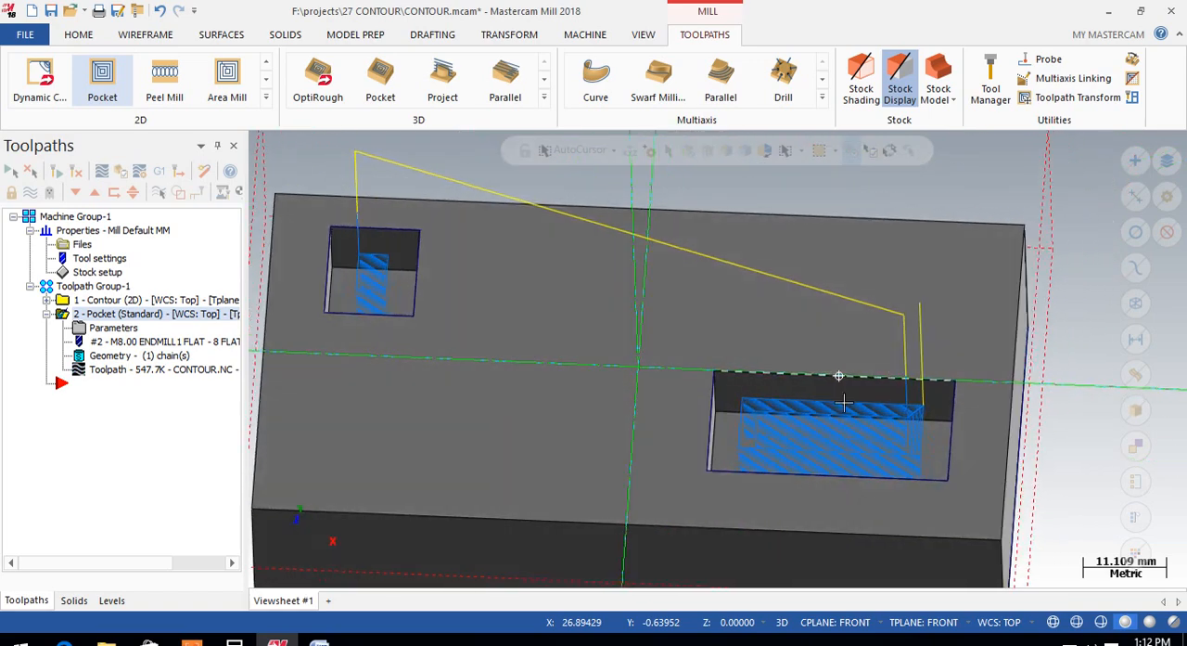
middle_drag(844, 402, 784, 399)
Step: Verify the pocket operation in Mastercam Simulator, playing the full cut at an increased speed
click(123, 172)
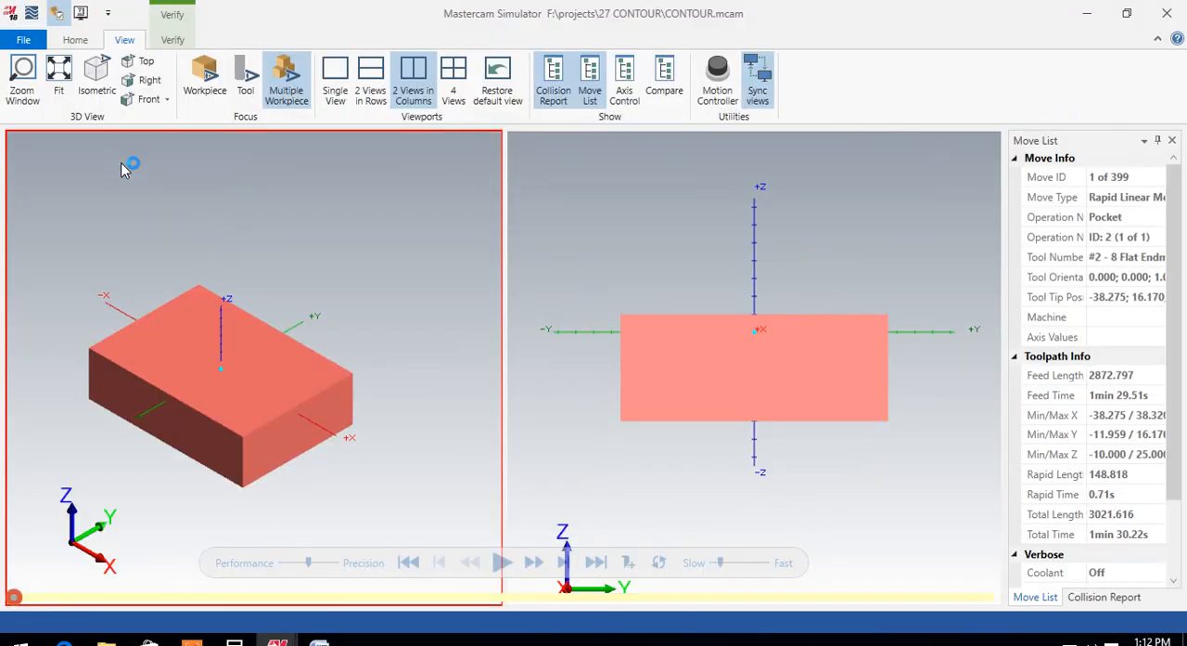
click(501, 562)
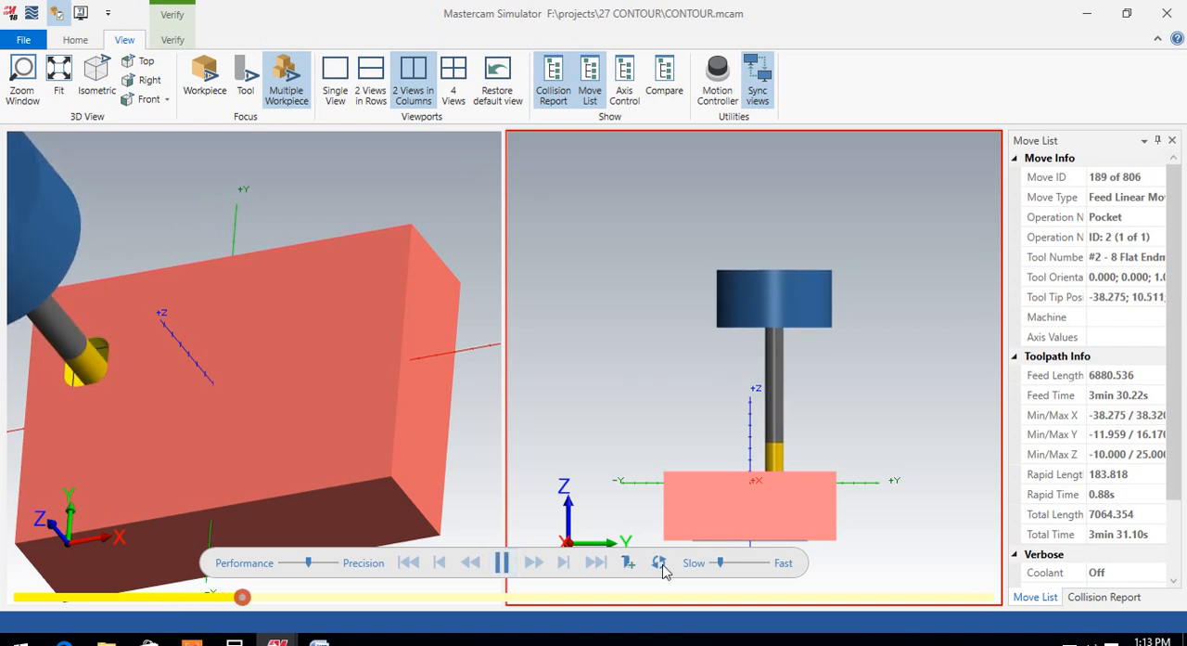
click(740, 562)
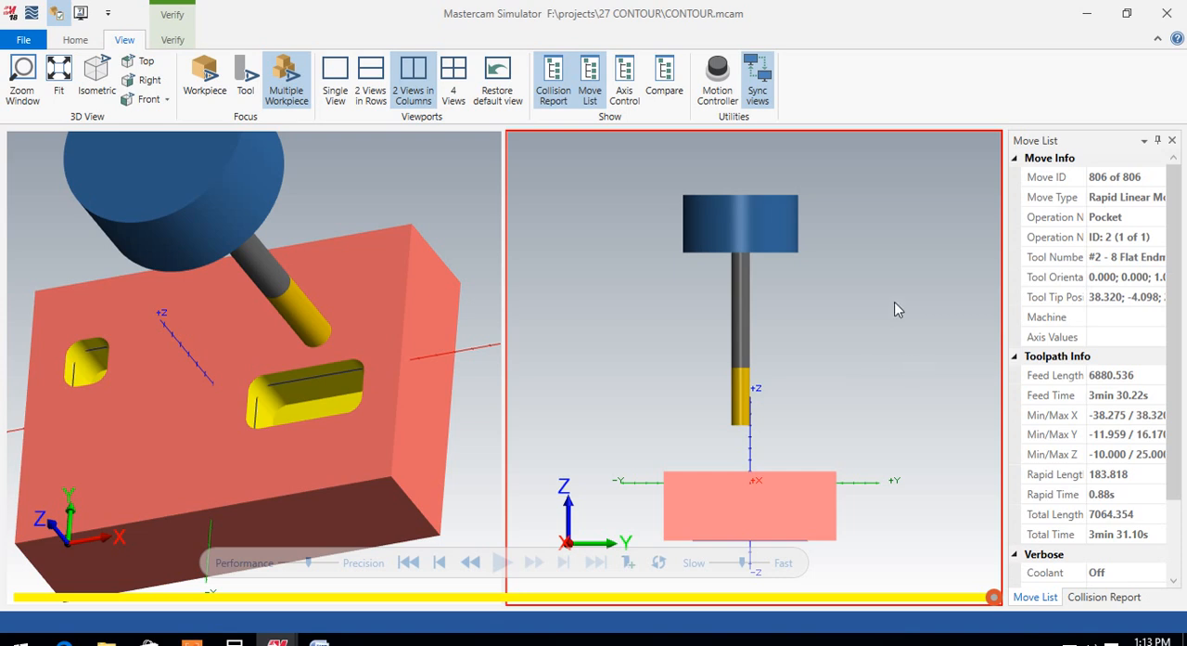
Step: Show the machined block from the Top view in the simulator's first viewport and hide the tool
right_click(430, 173)
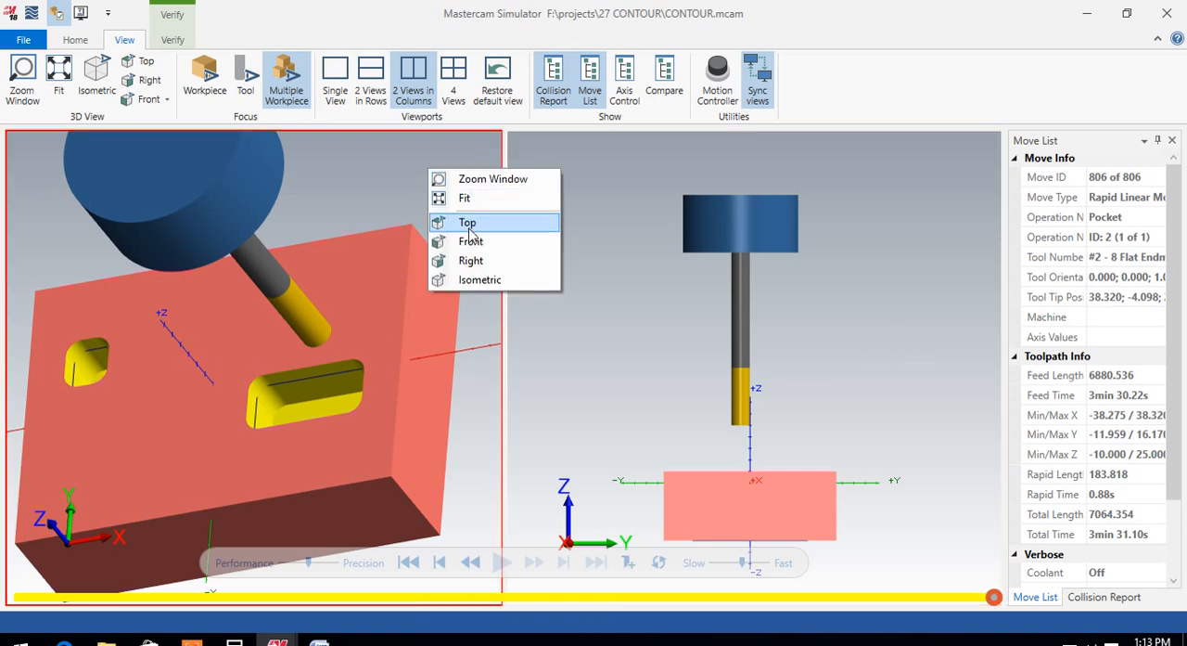
click(469, 232)
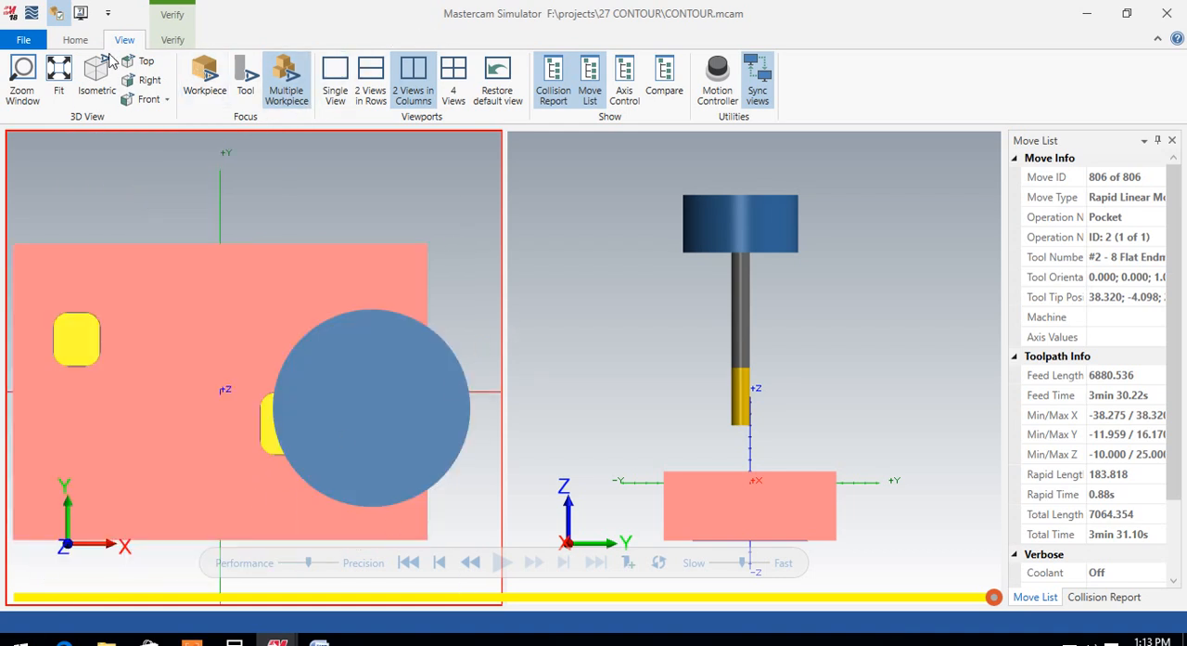
click(75, 39)
click(397, 81)
Step: Examine the corners of both machined pockets for leftover material, and close the simulator
scroll(293, 336, down, 3)
scroll(223, 336, up, 5)
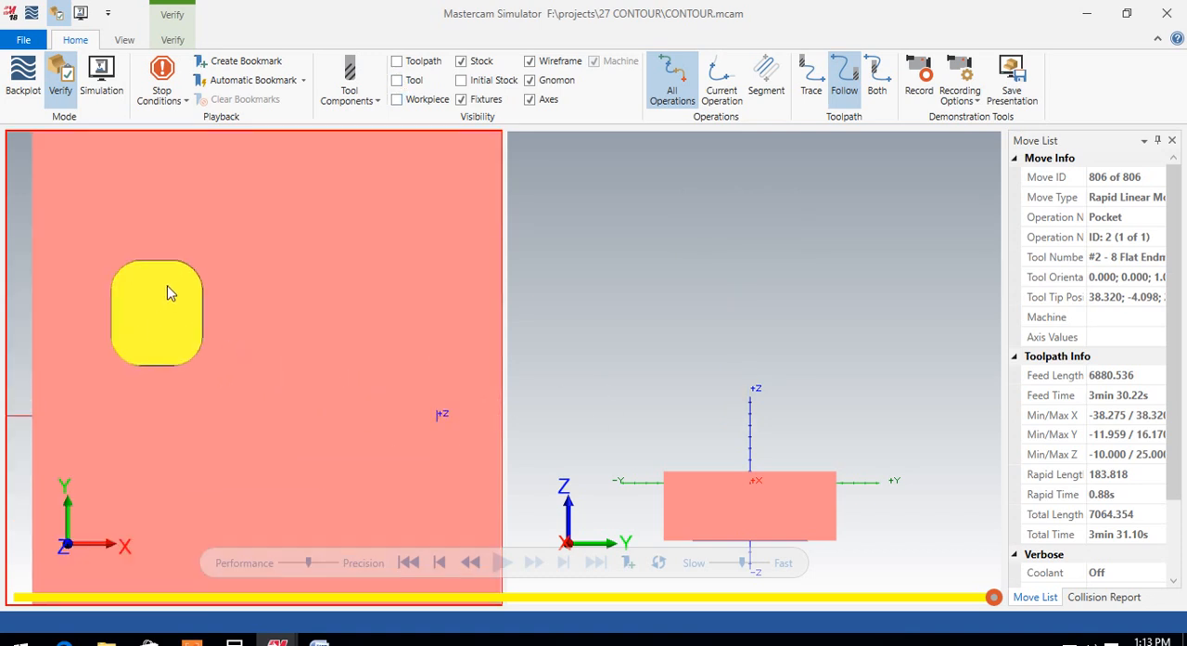
scroll(167, 293, up, 3)
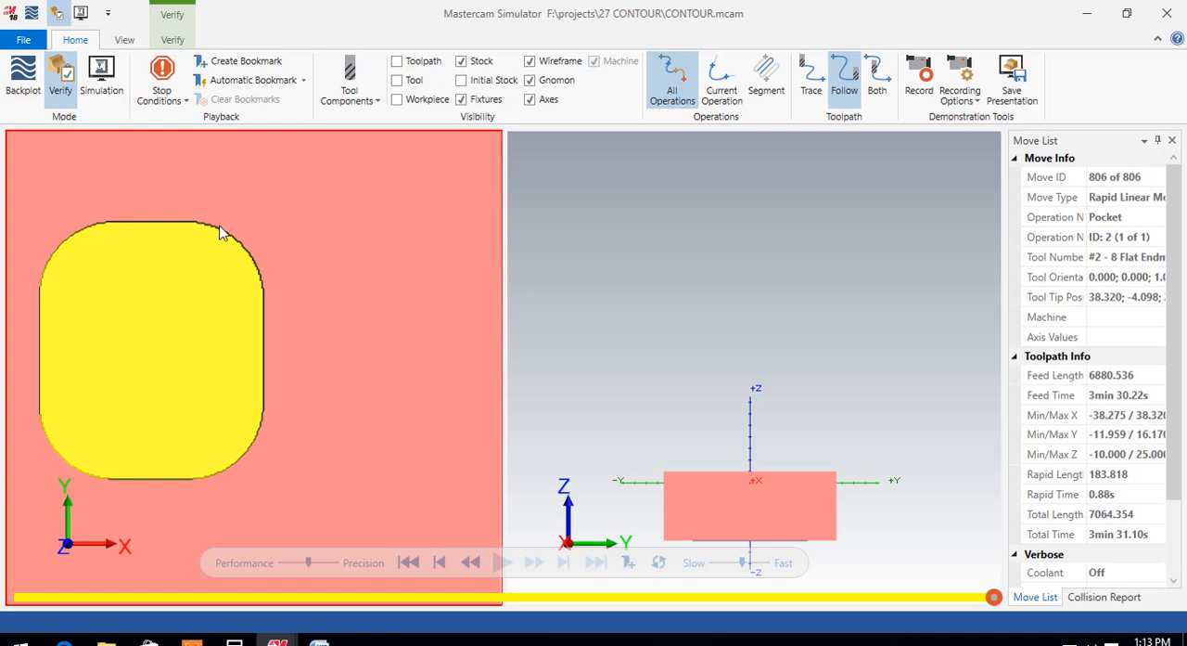
scroll(246, 269, down, 5)
scroll(455, 340, up, 5)
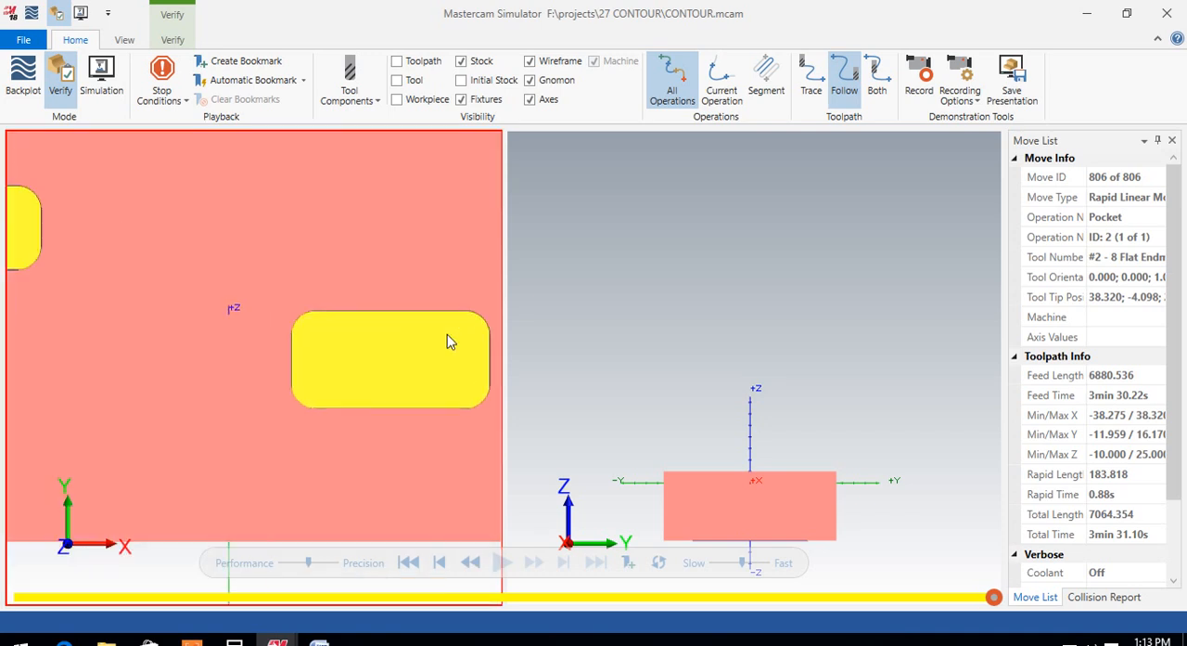
scroll(266, 320, up, 2)
scroll(352, 322, down, 5)
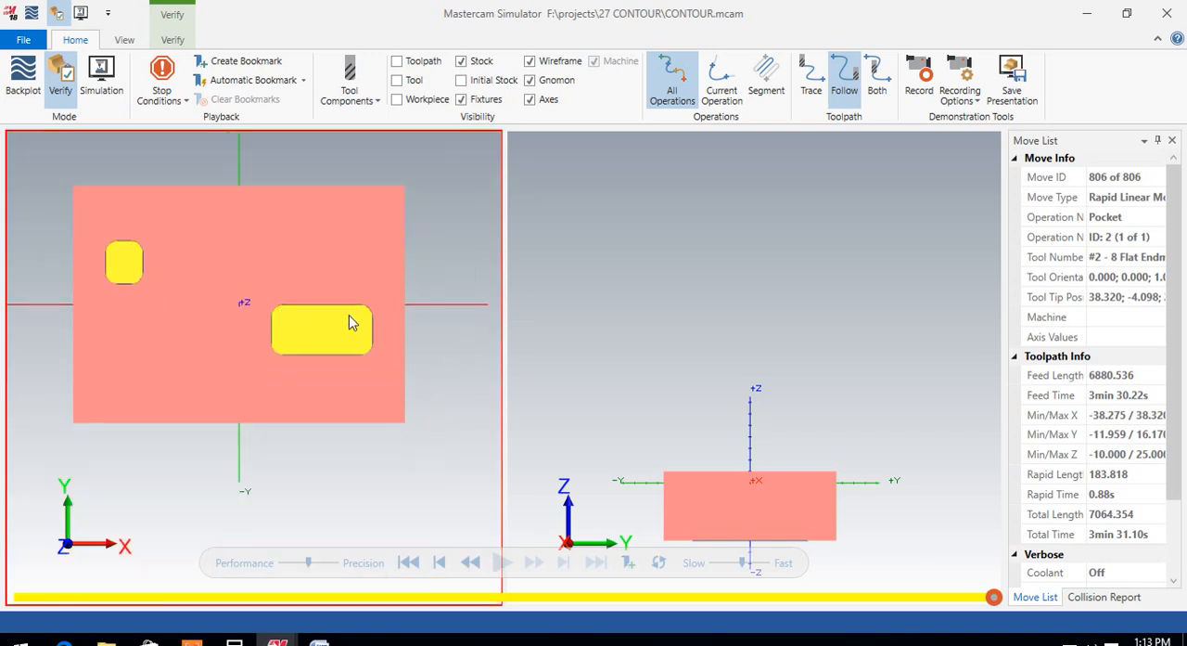
scroll(374, 318, up, 8)
scroll(360, 310, down, 2)
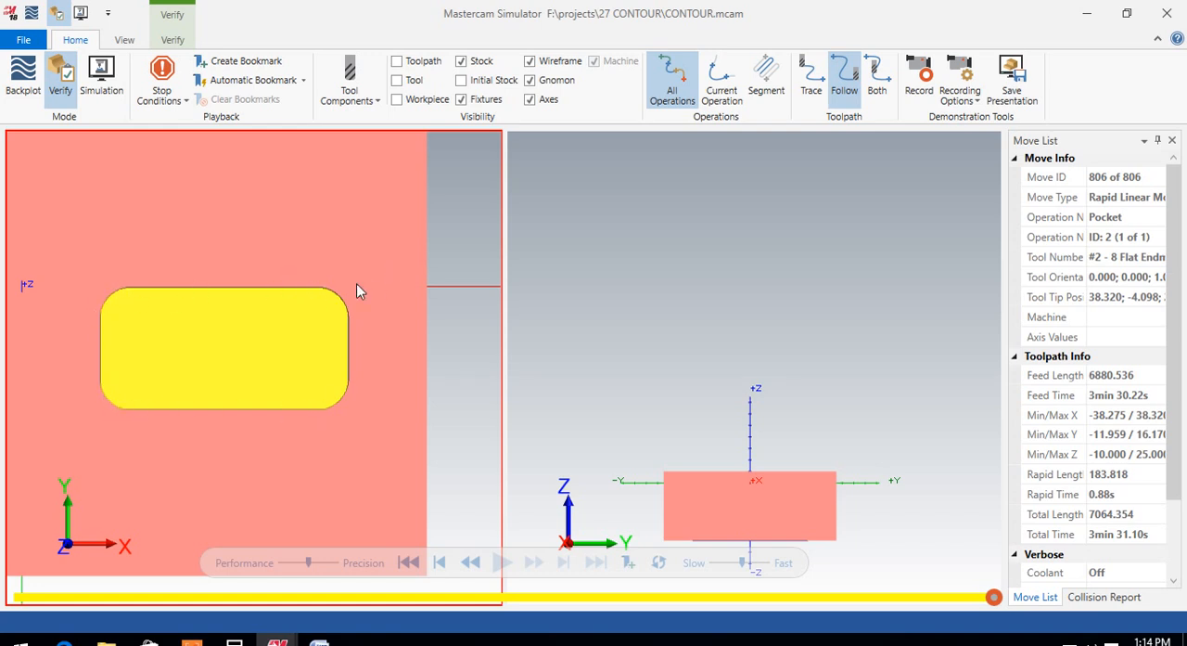
click(1169, 12)
Step: Duplicate the standard pocket operation within Toolpath Group-1, placing the copy after the original
scroll(710, 394, down, 5)
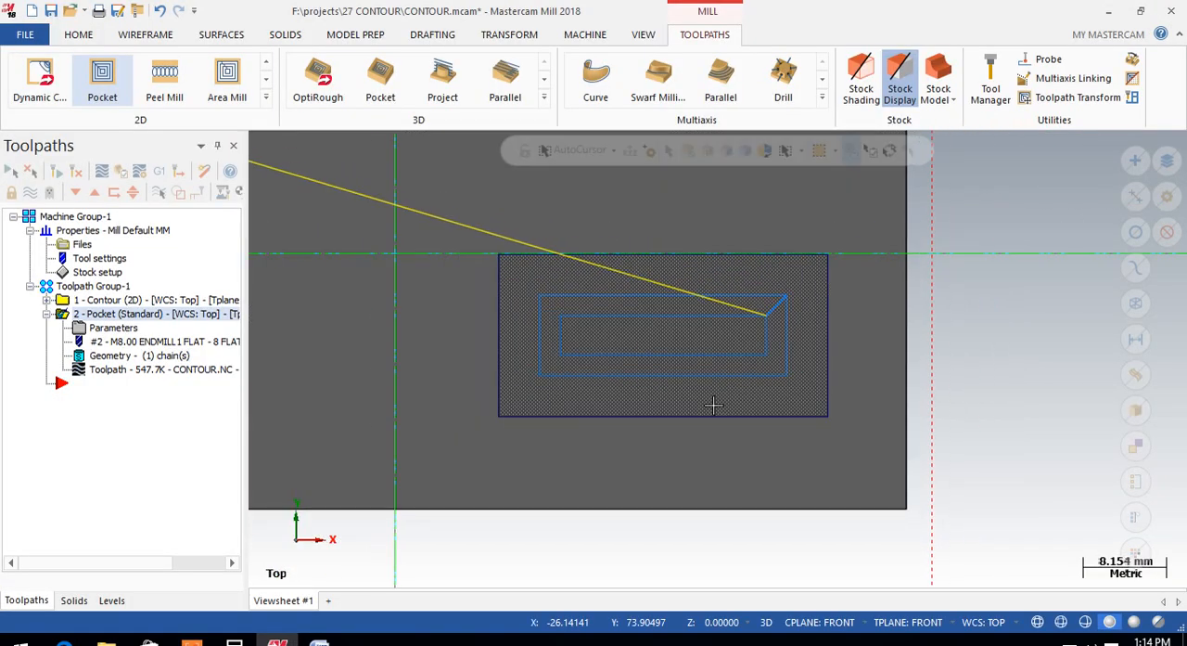
drag(56, 317, 60, 390)
right_drag(60, 388, 57, 386)
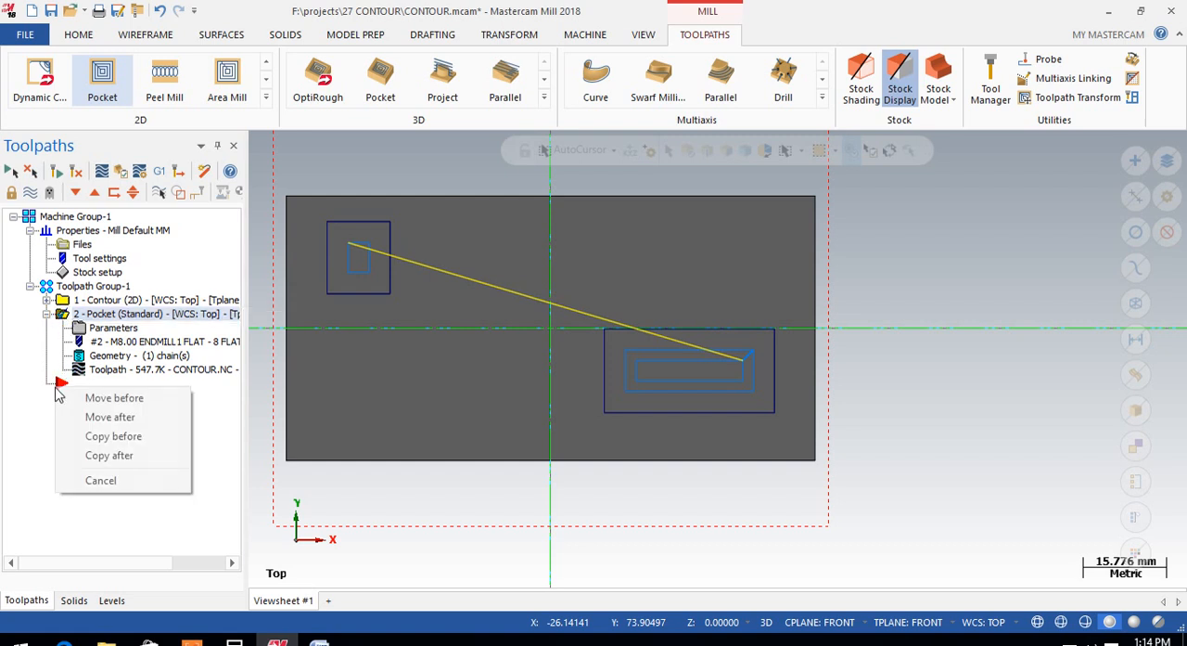
click(107, 459)
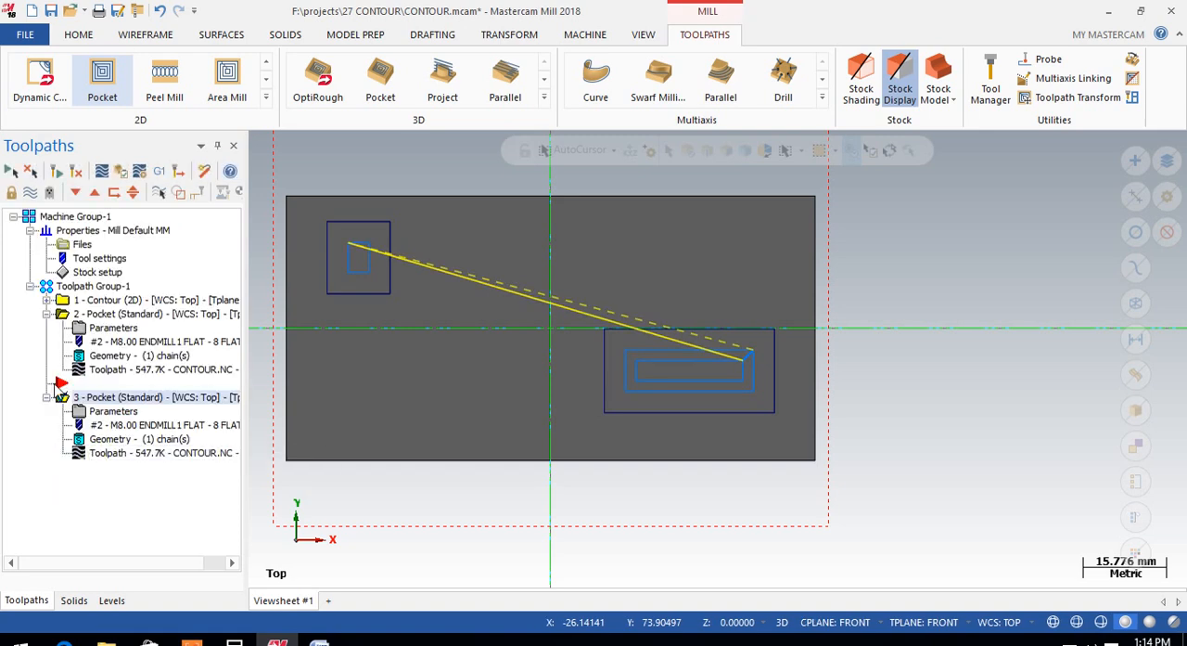
Step: Create a 4 mm diameter flat end mill for the copied pocket operation and select it as the tool
click(93, 414)
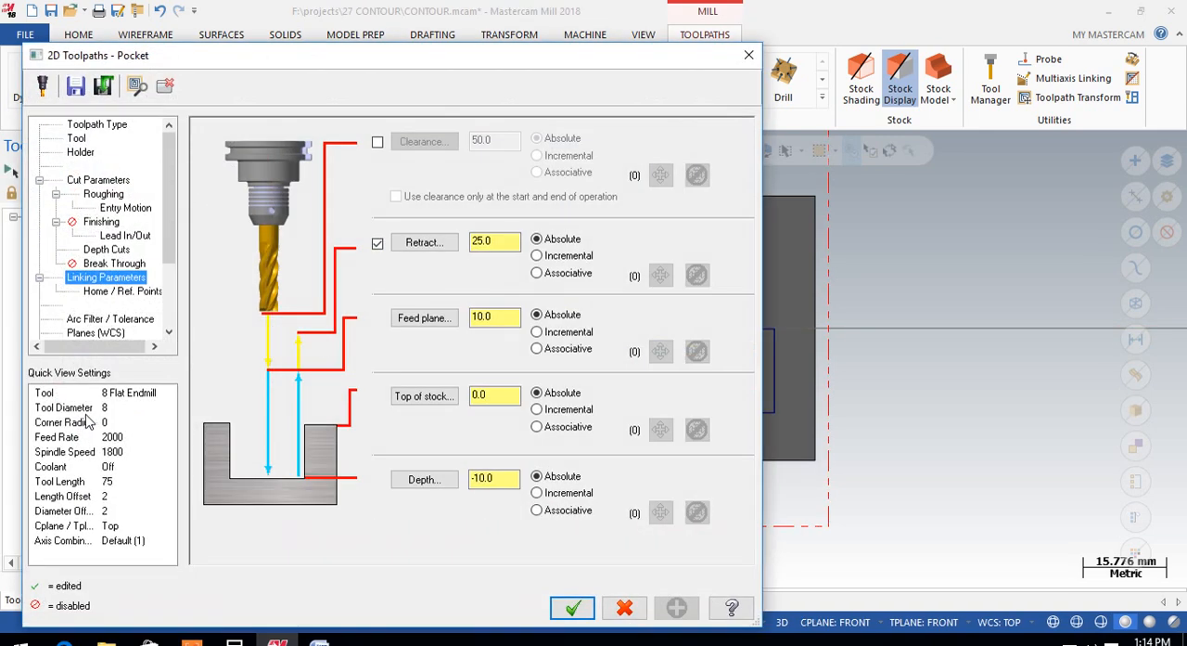
click(76, 138)
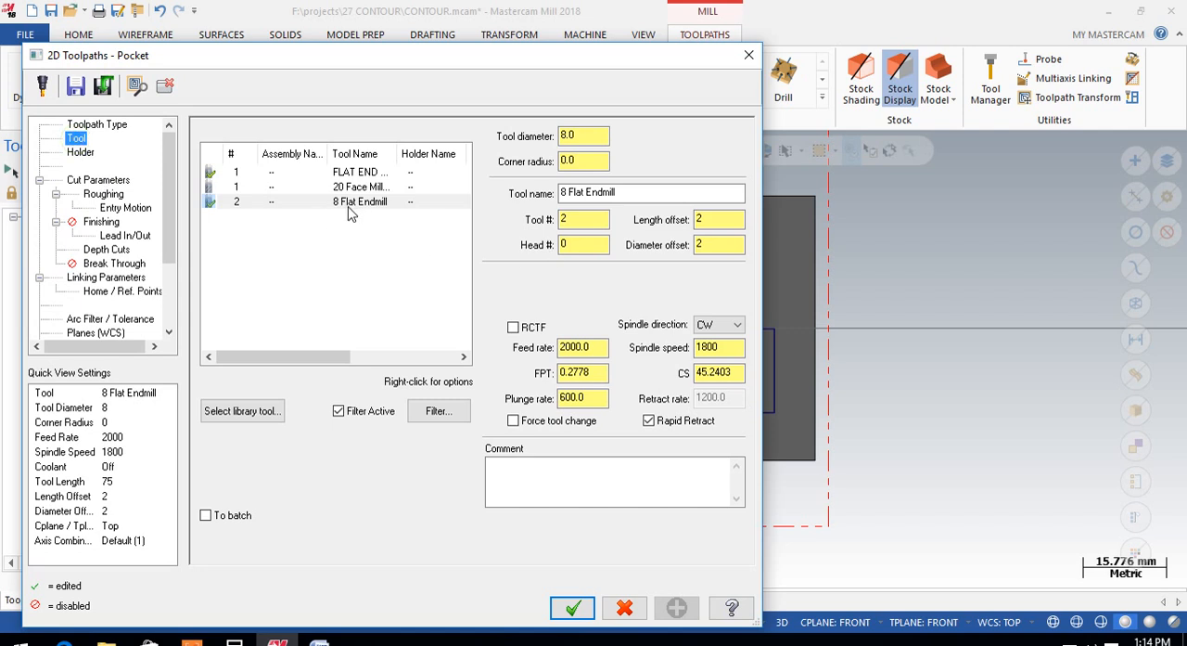
right_click(287, 242)
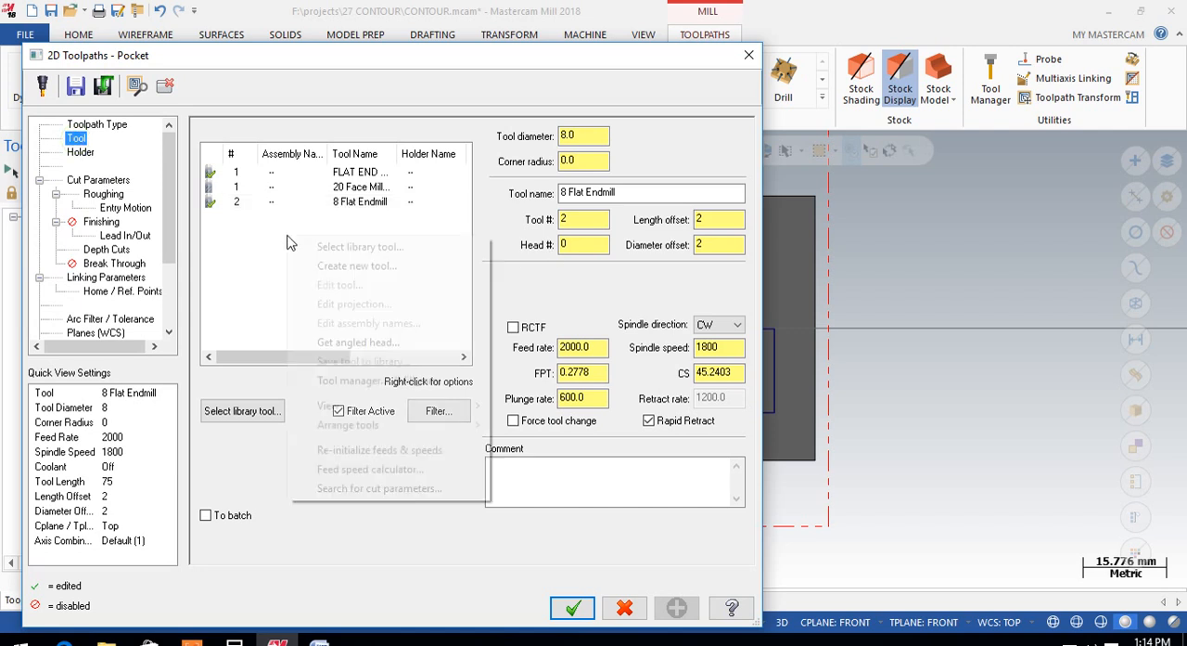
click(347, 268)
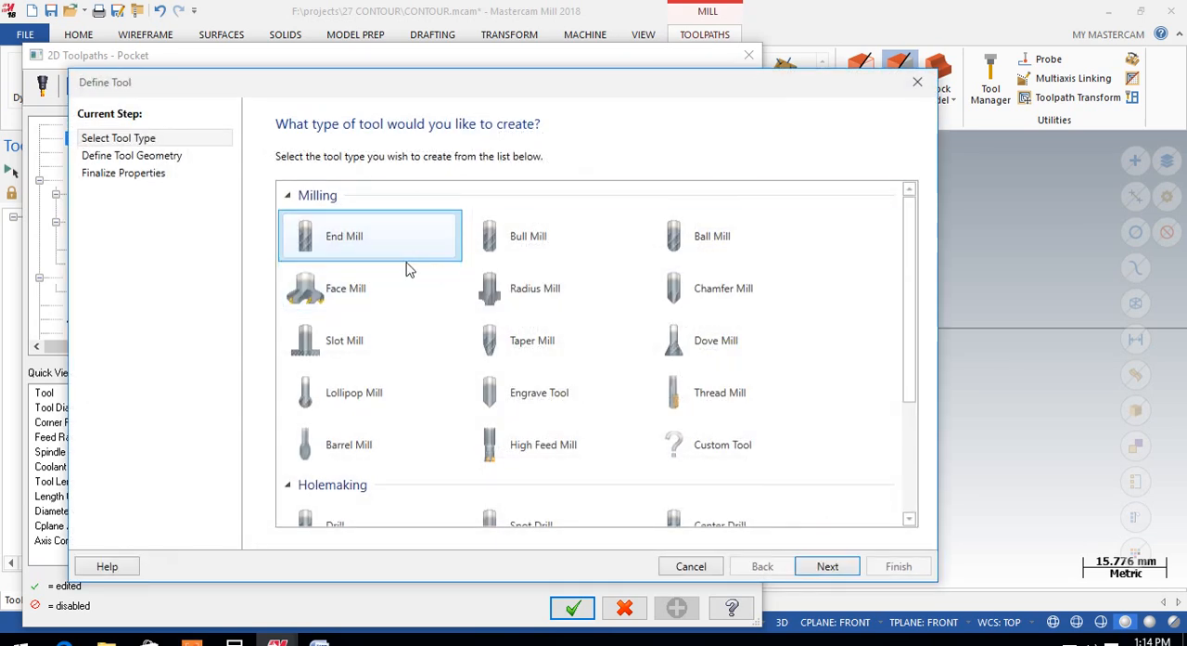
click(354, 237)
click(826, 564)
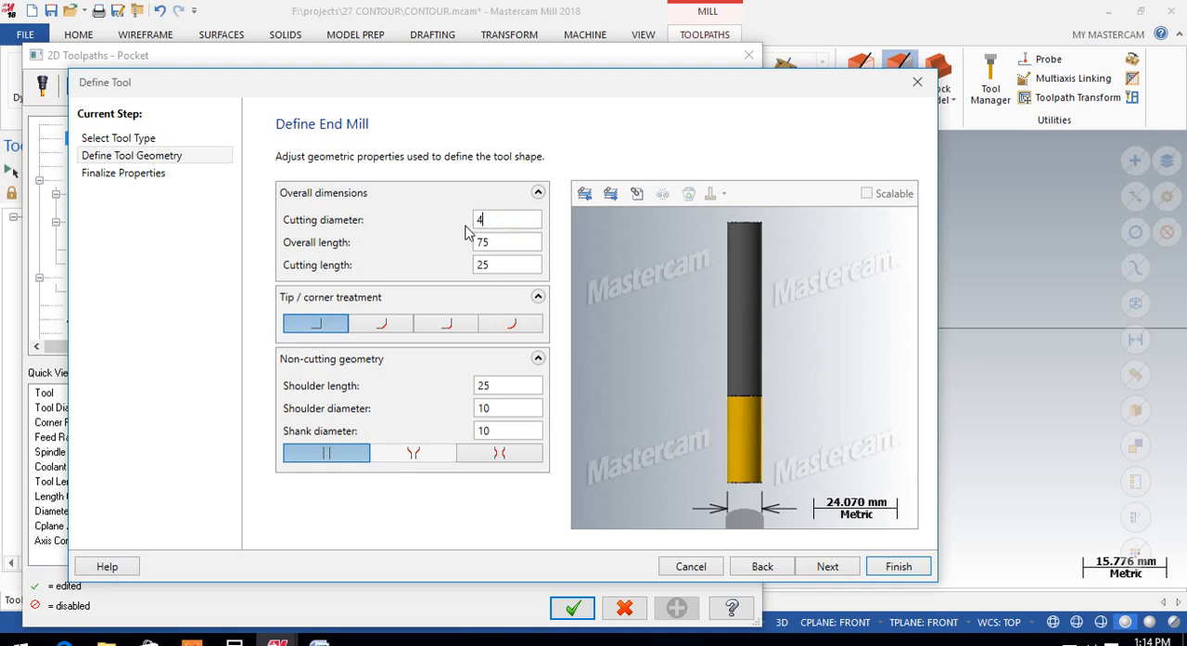
text(4)
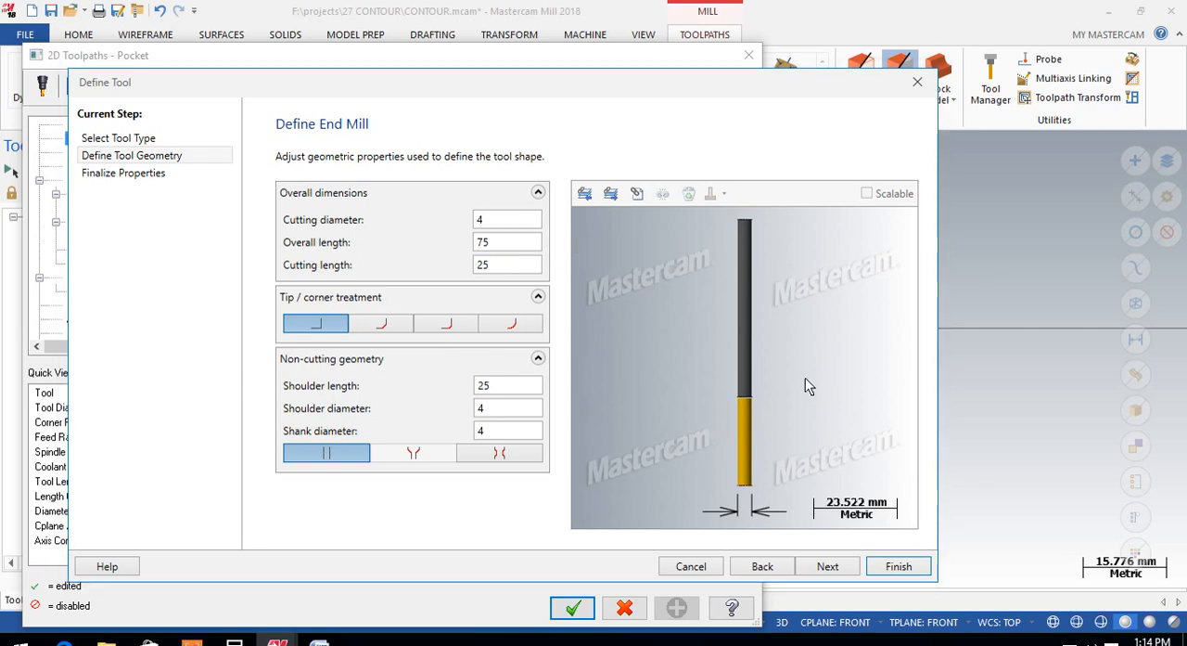
click(904, 566)
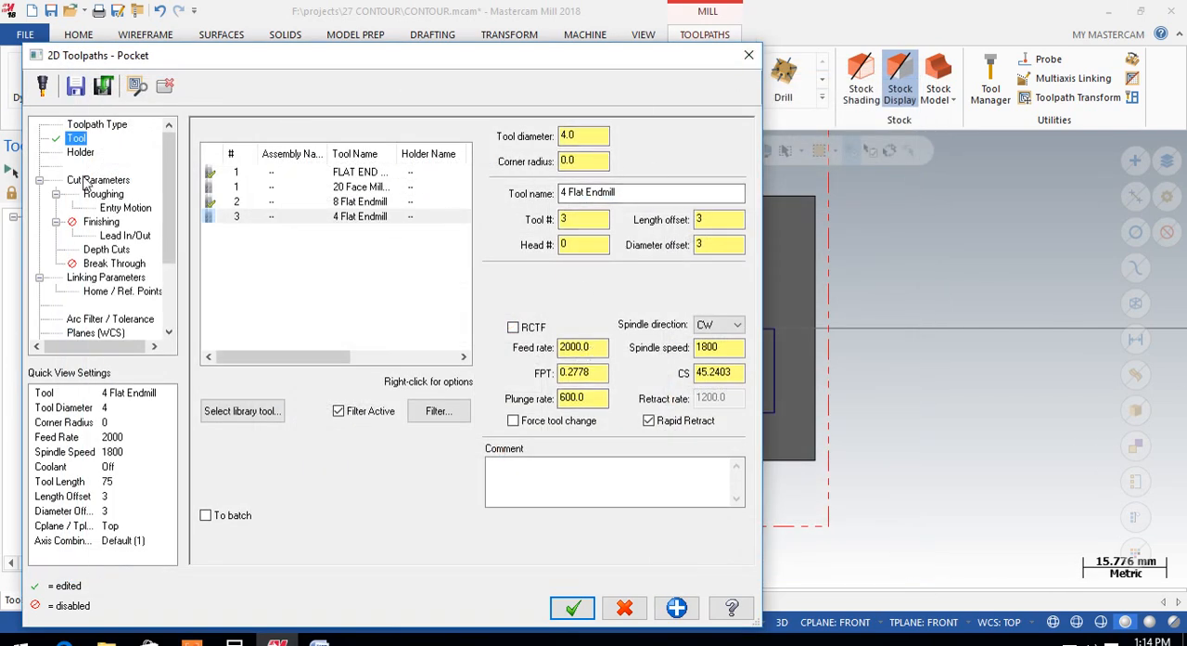
click(249, 219)
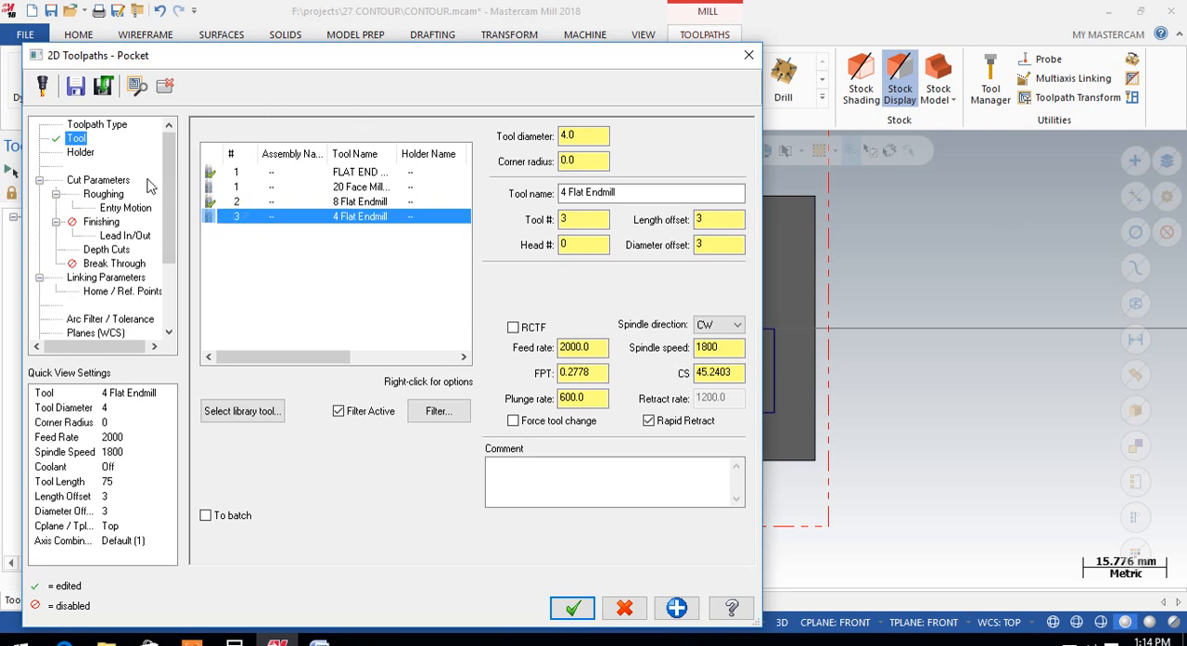
Step: Change the copied operation's pocket type to Remachining and review its roughing settings
click(109, 180)
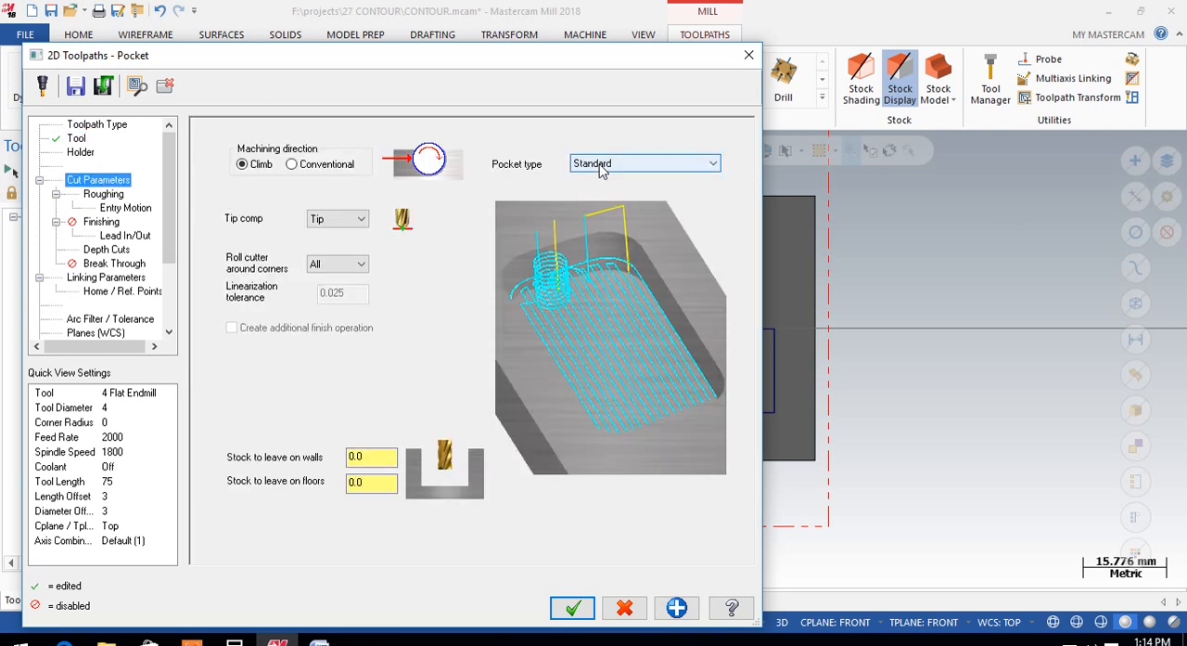
click(610, 164)
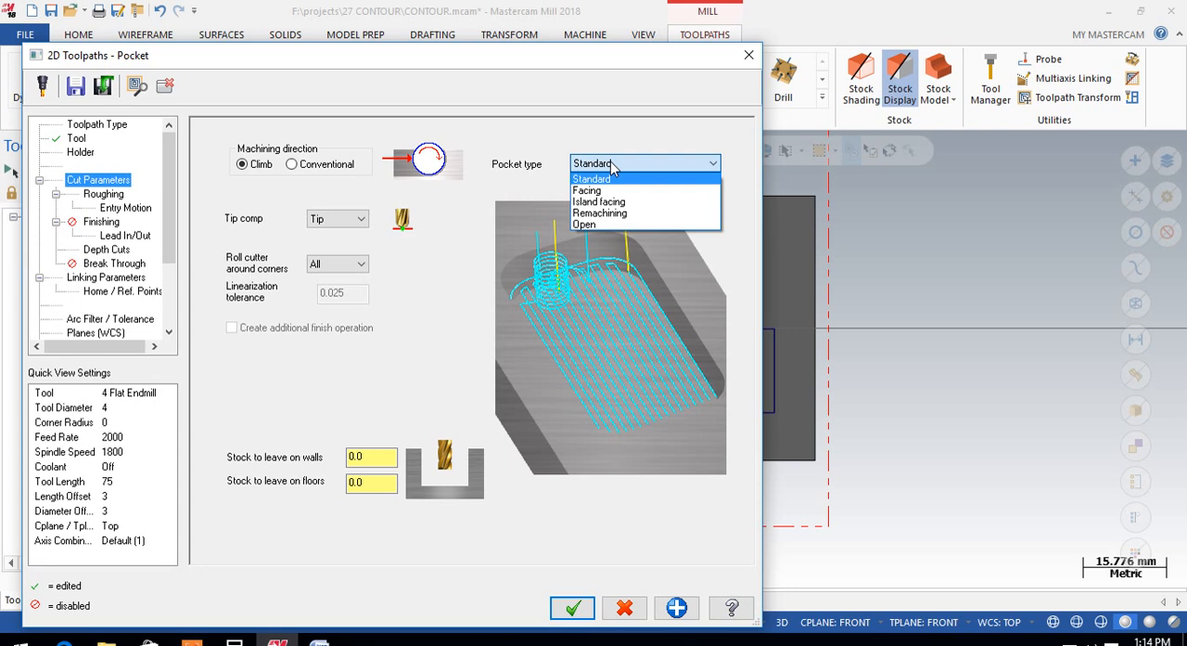
click(597, 215)
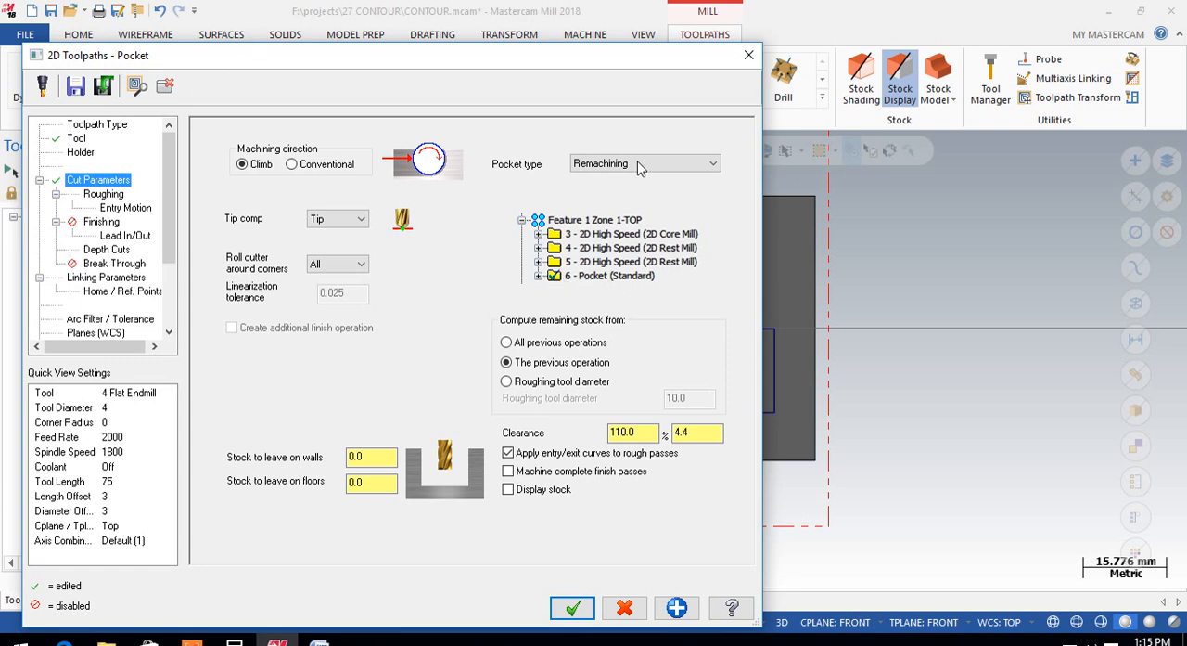
click(104, 195)
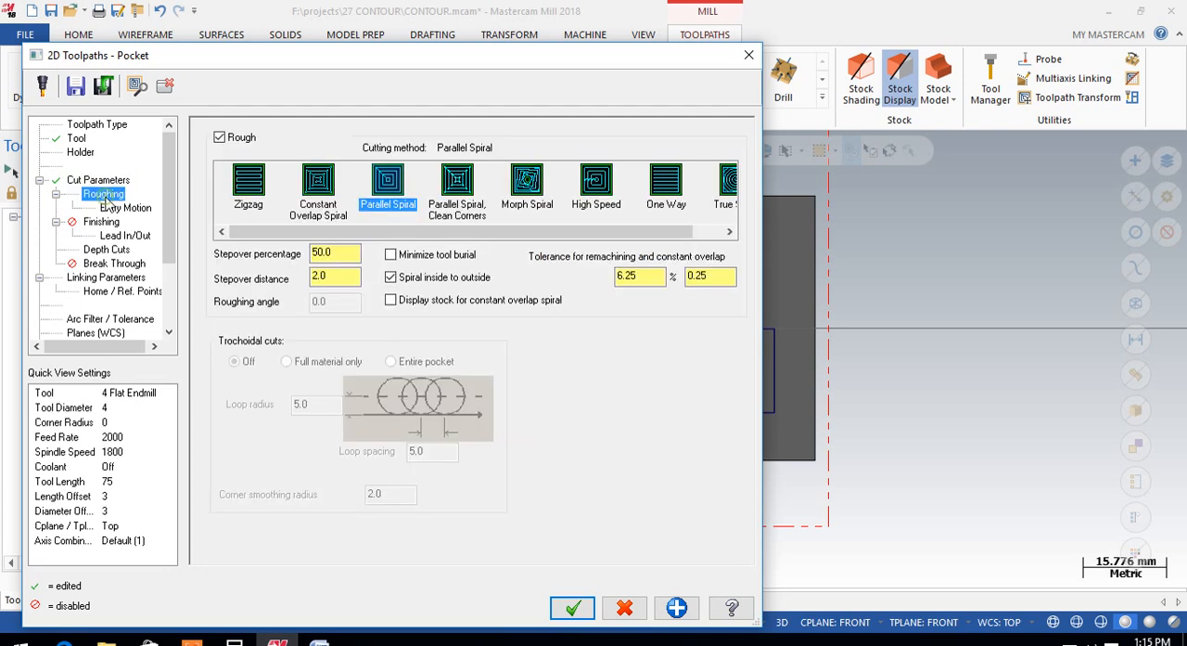
click(103, 181)
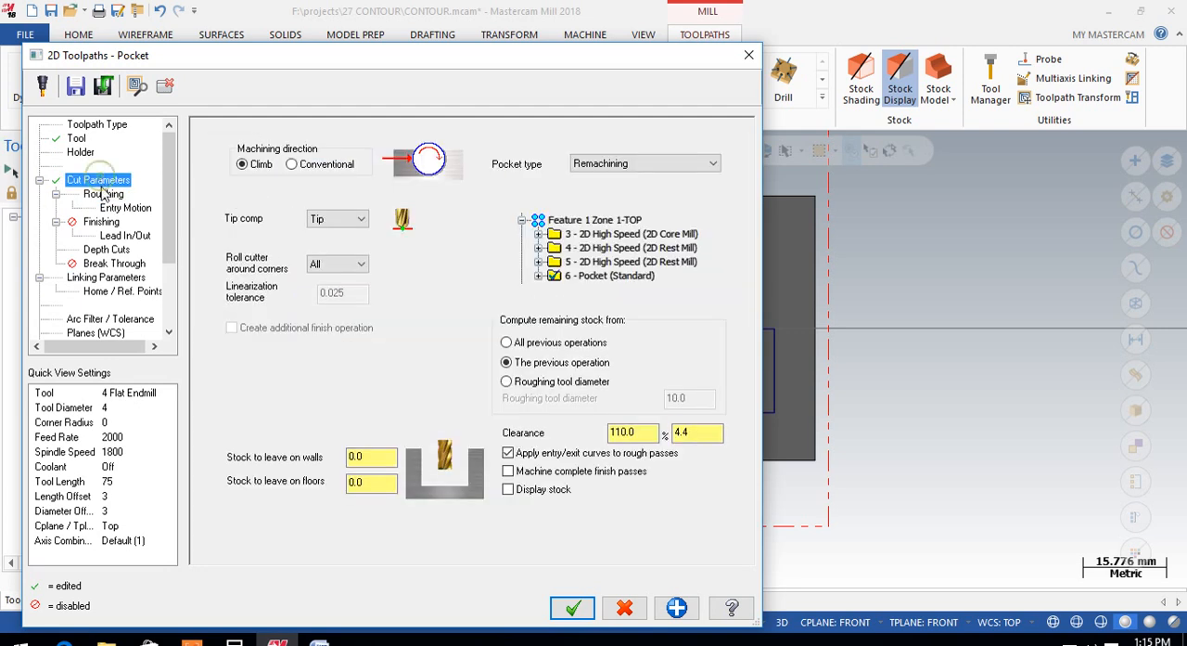
Step: Review the copied pocket's roughing, entry, finishing and lead in/out settings, accept the parameters and regenerate its toolpath
click(103, 194)
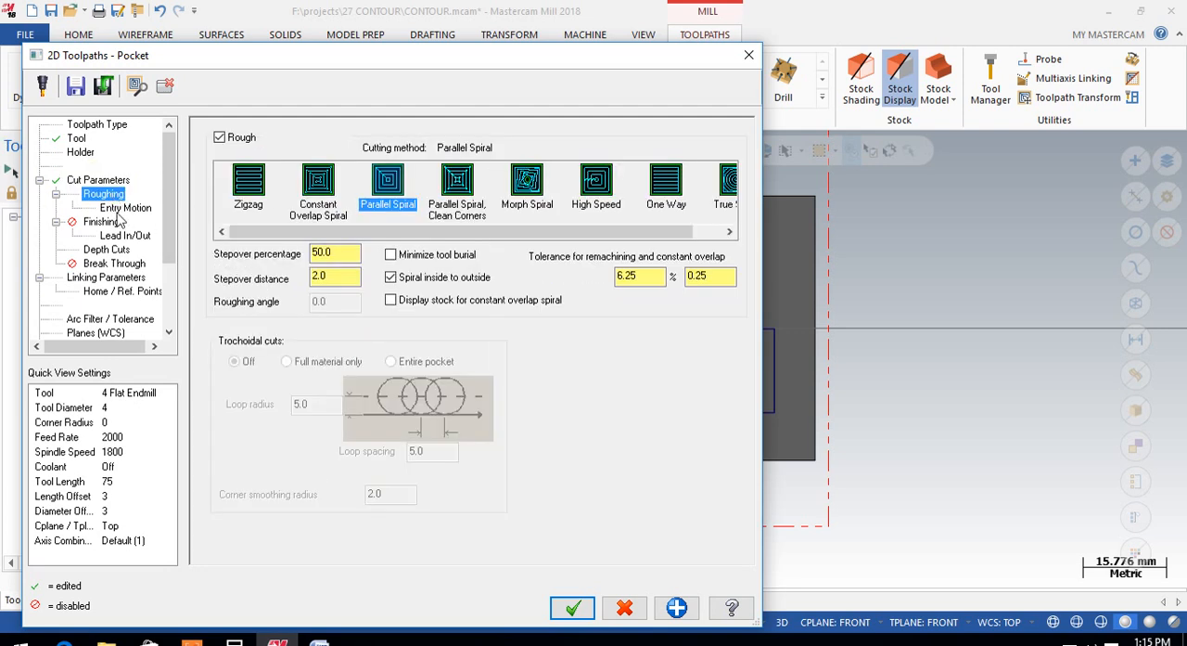
click(119, 207)
click(102, 222)
click(120, 237)
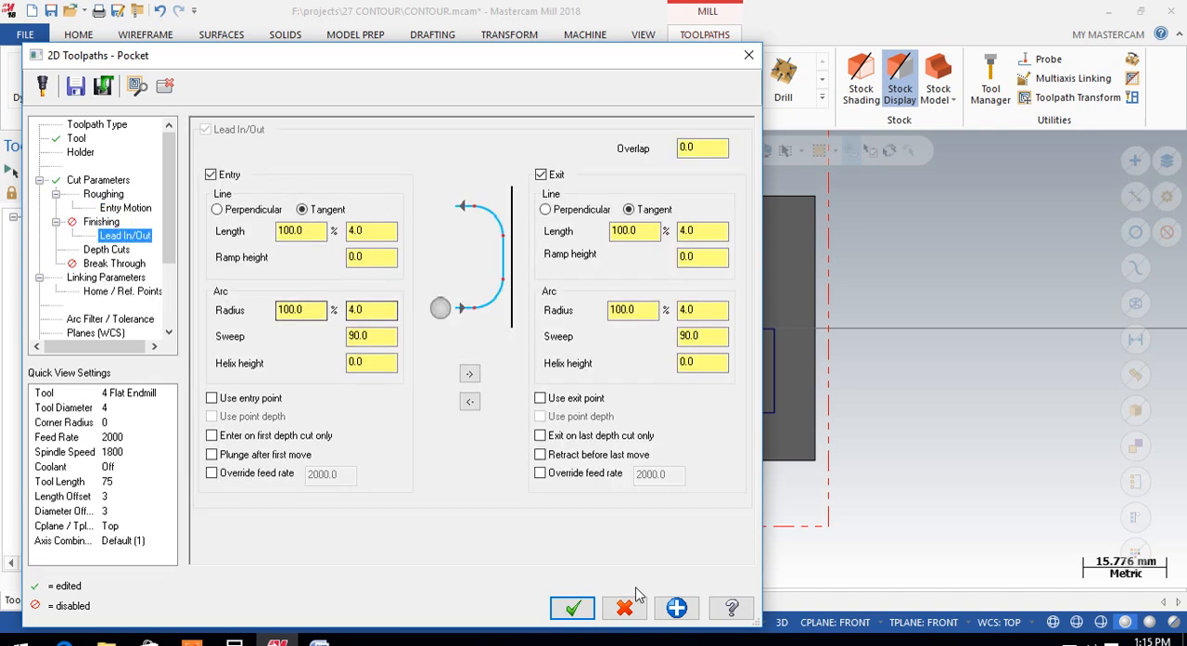
click(569, 608)
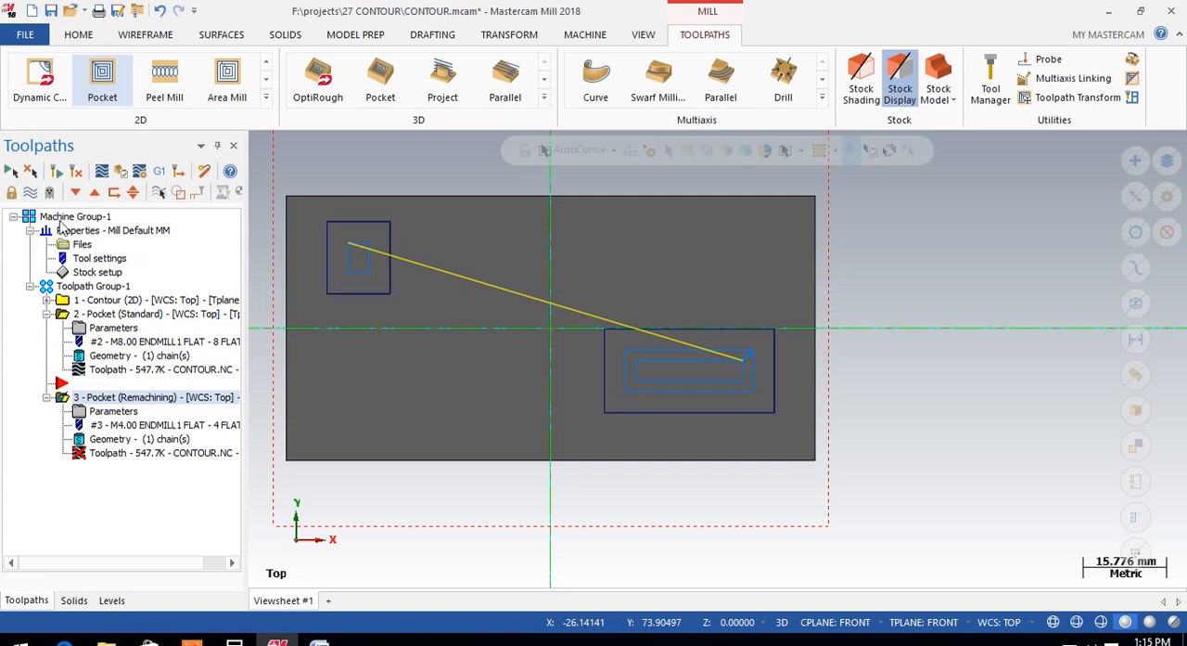
click(54, 170)
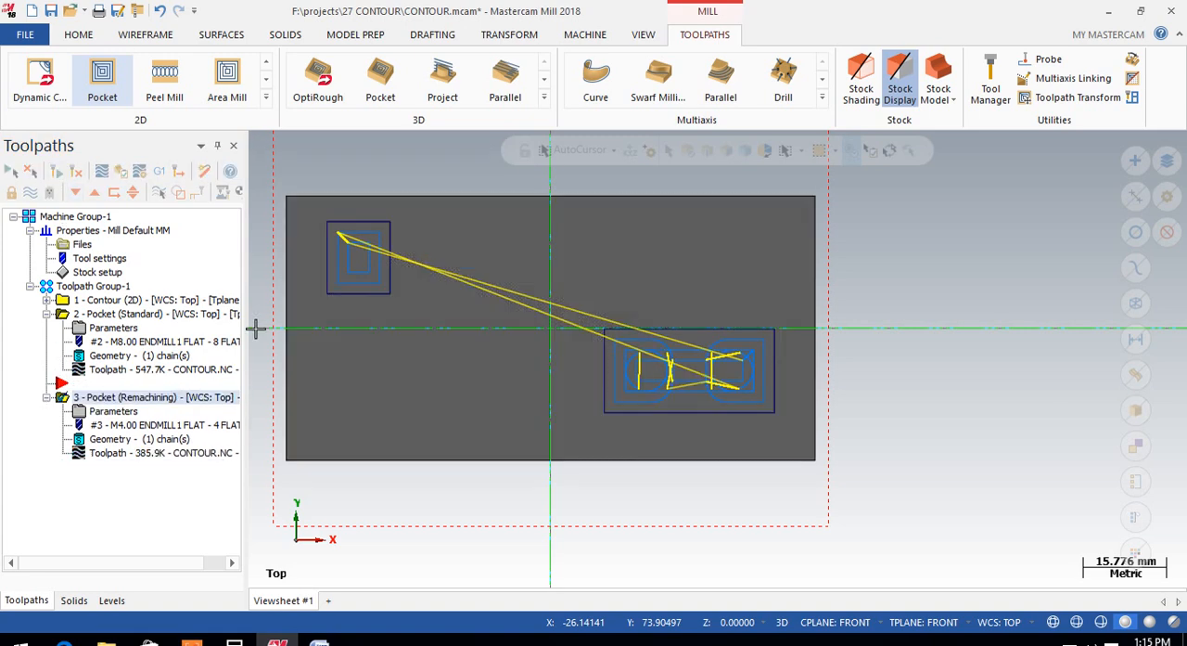
Step: Hide the standard pocket's toolpath, toggle the remachining toolpath's display and inspect it inside the small pocket
scroll(638, 376, up, 3)
scroll(672, 397, down, 3)
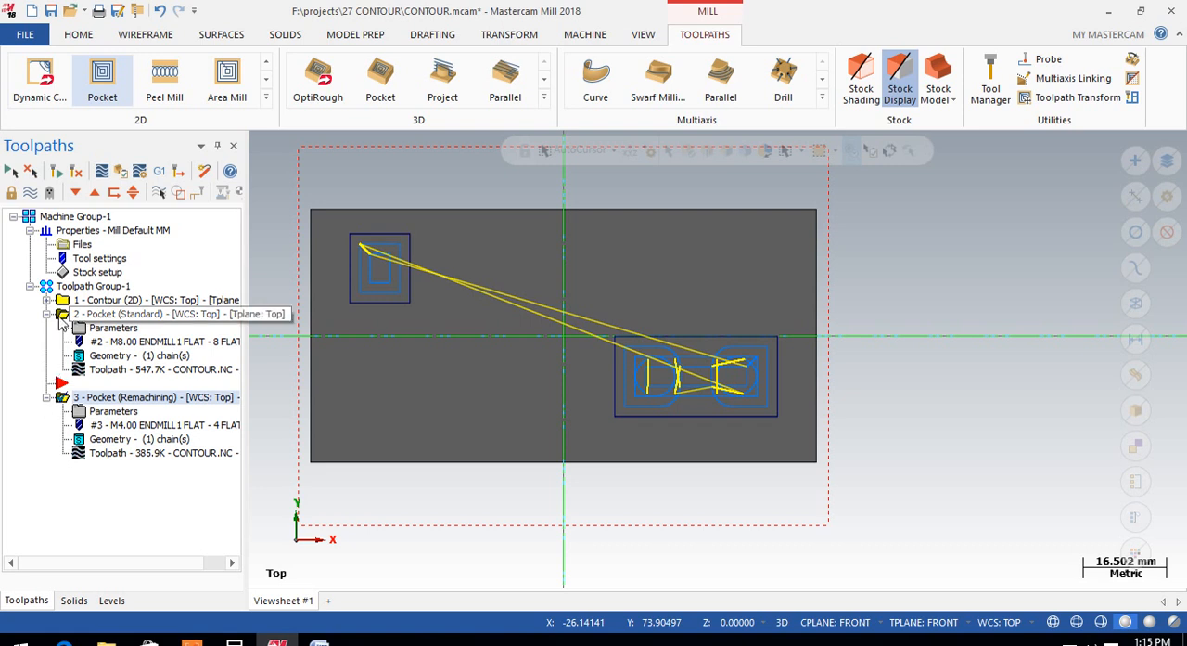
click(61, 315)
click(30, 192)
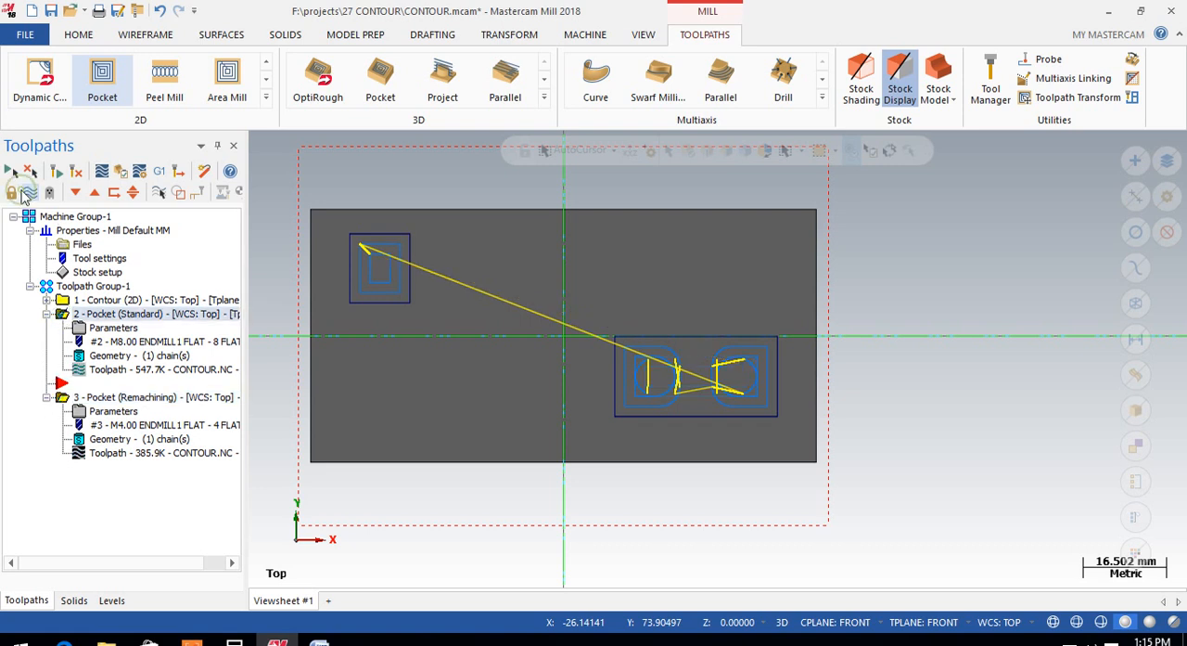
click(61, 397)
click(30, 192)
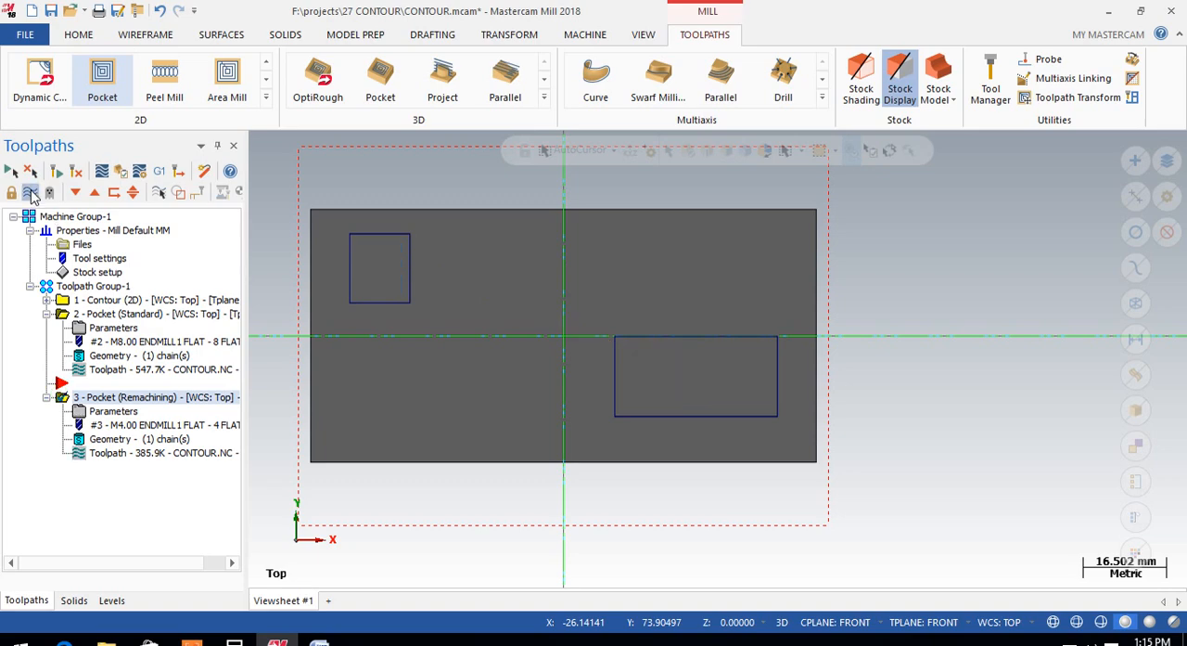
click(30, 192)
scroll(360, 297, up, 3)
middle_drag(360, 297, 417, 295)
scroll(423, 281, up, 4)
scroll(417, 295, down, 3)
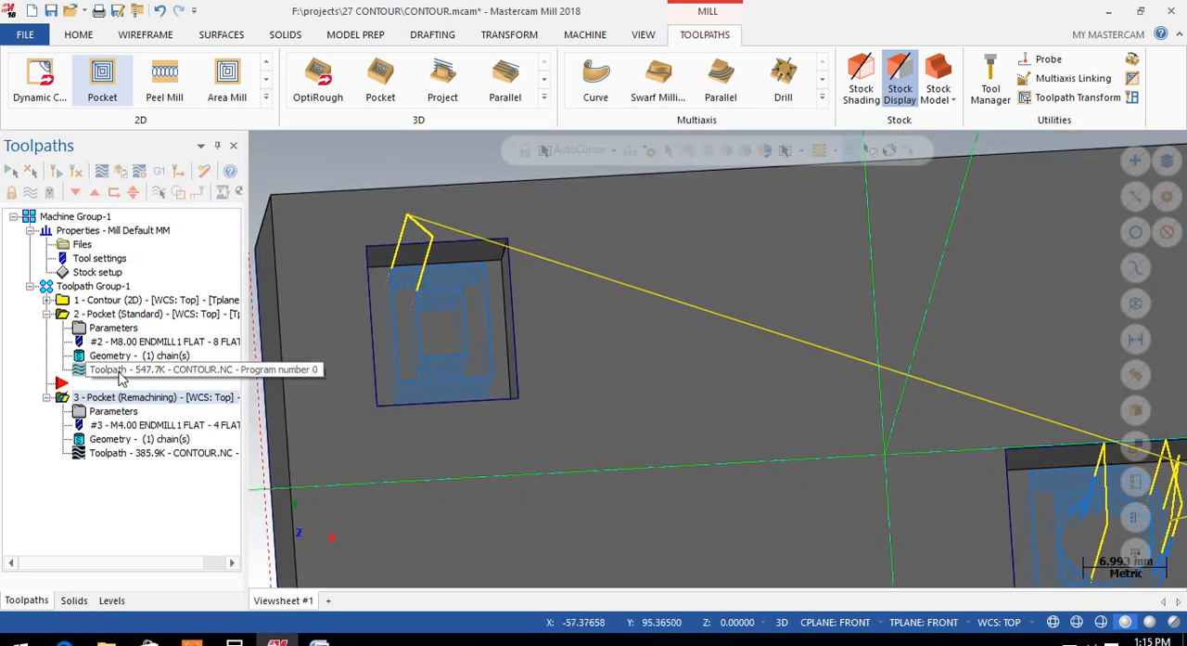
Step: Run a Verify simulation of the remachining operation and examine the material it removes in the large pocket
click(121, 174)
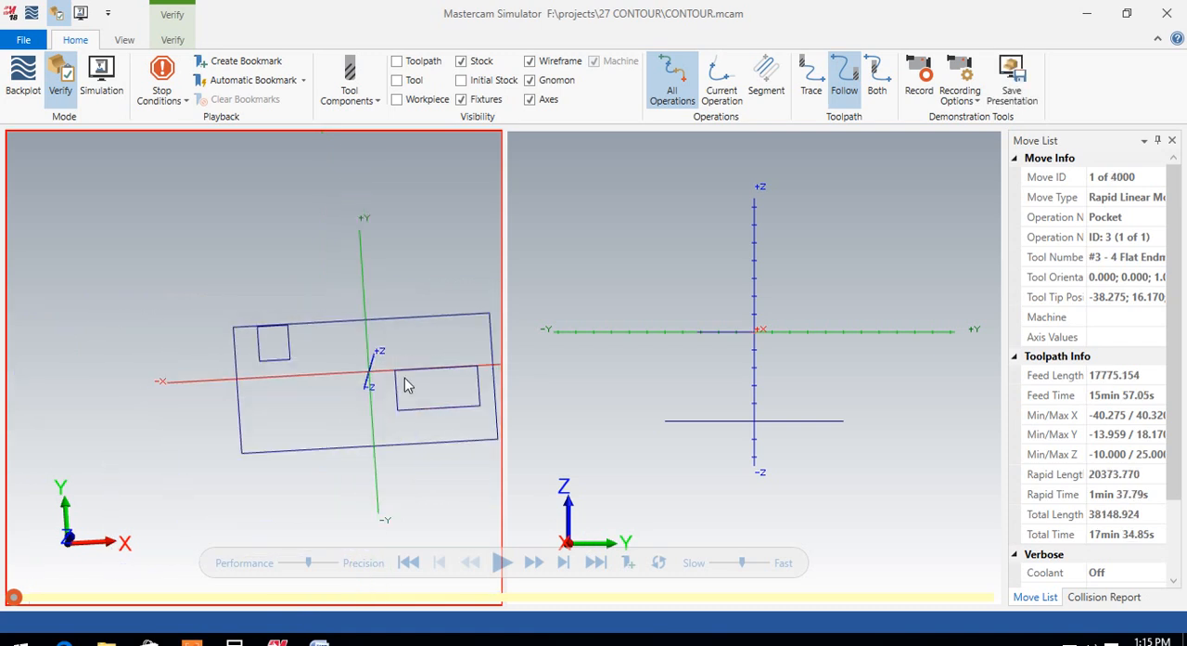
click(500, 563)
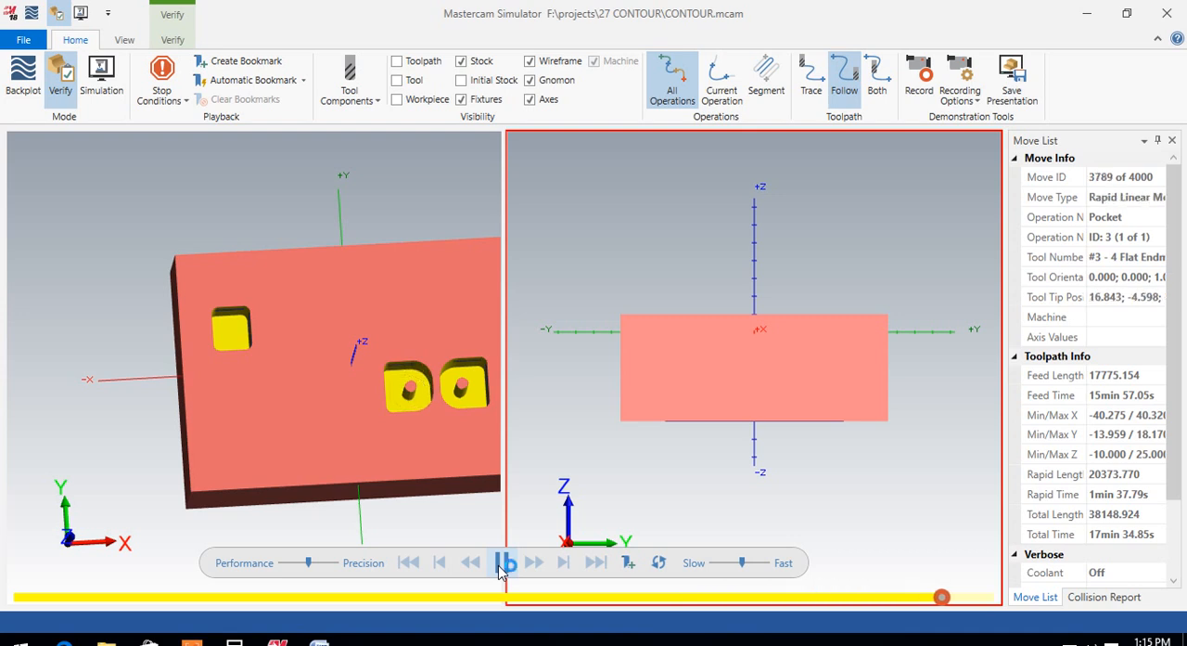
scroll(417, 371, up, 4)
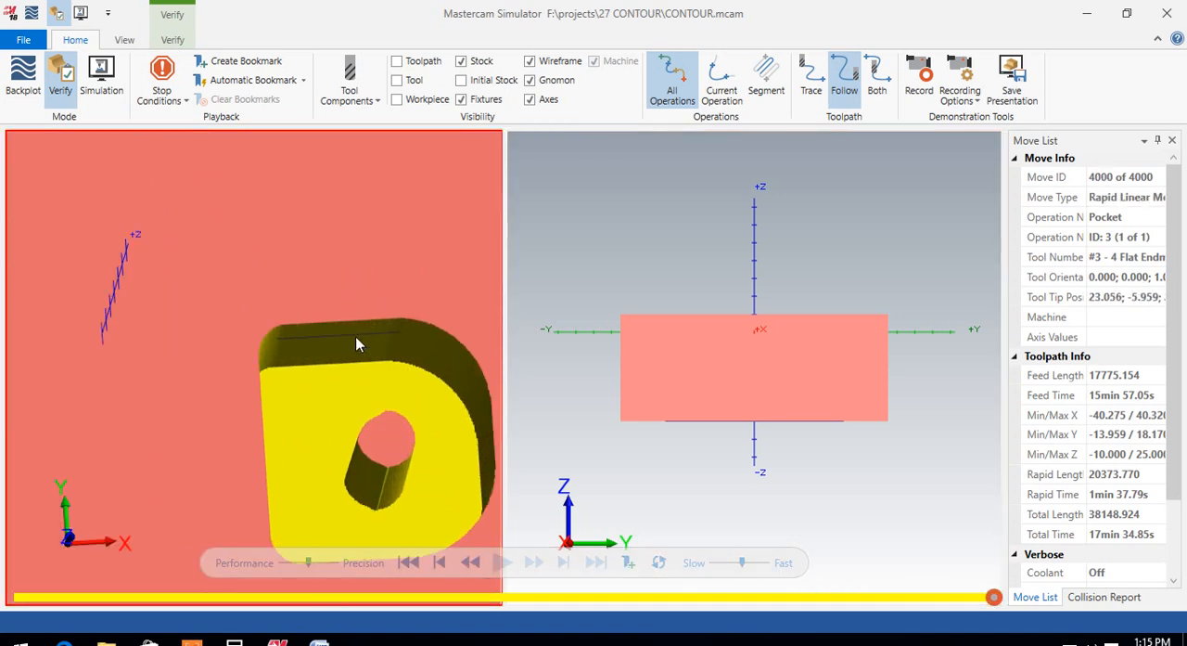
scroll(361, 343, down, 6)
scroll(389, 349, up, 5)
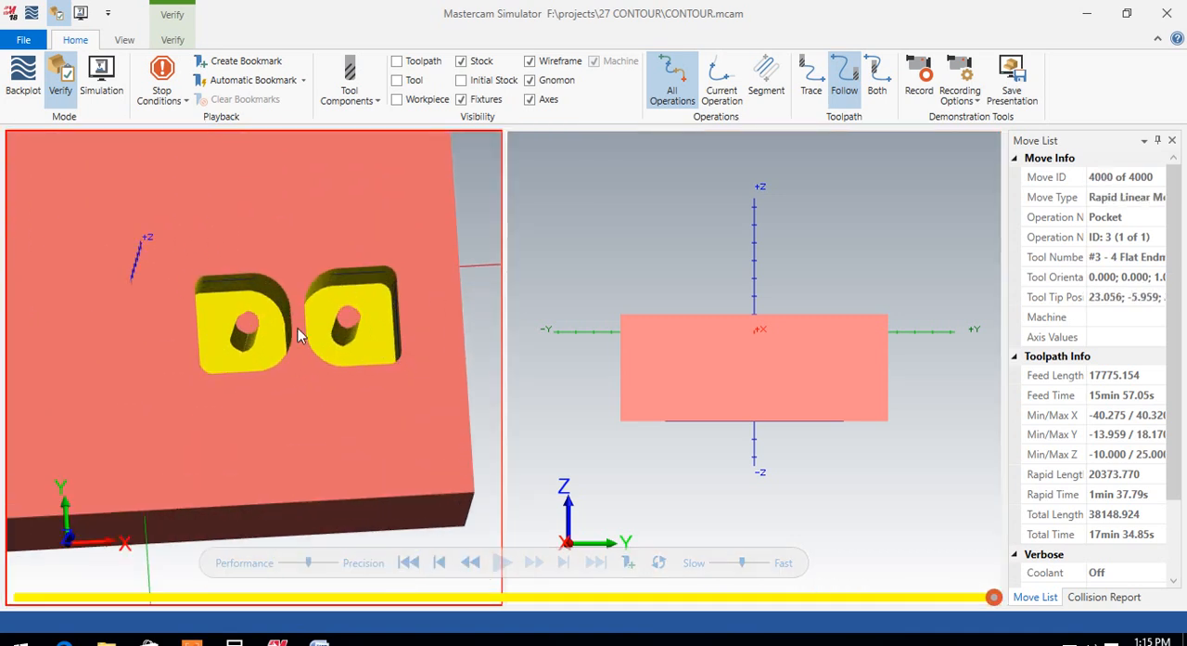
scroll(298, 328, down, 4)
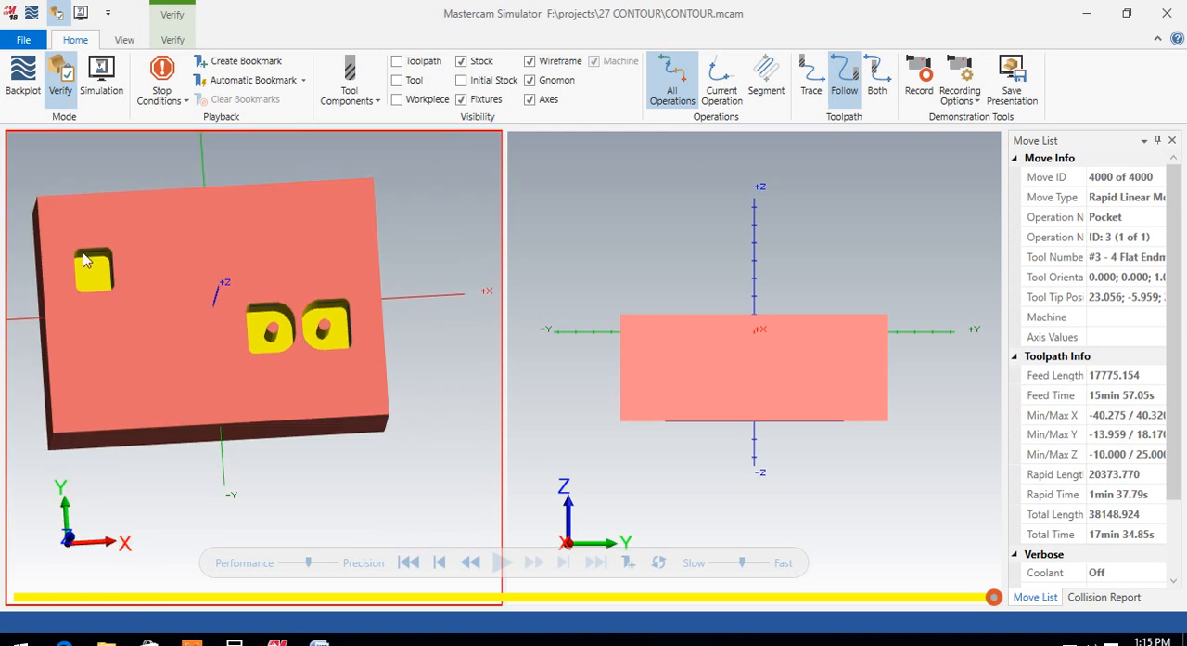
Step: Examine the small pocket's corner radii at close range, including from the top view, and close the simulator
scroll(93, 260, up, 5)
scroll(78, 272, down, 5)
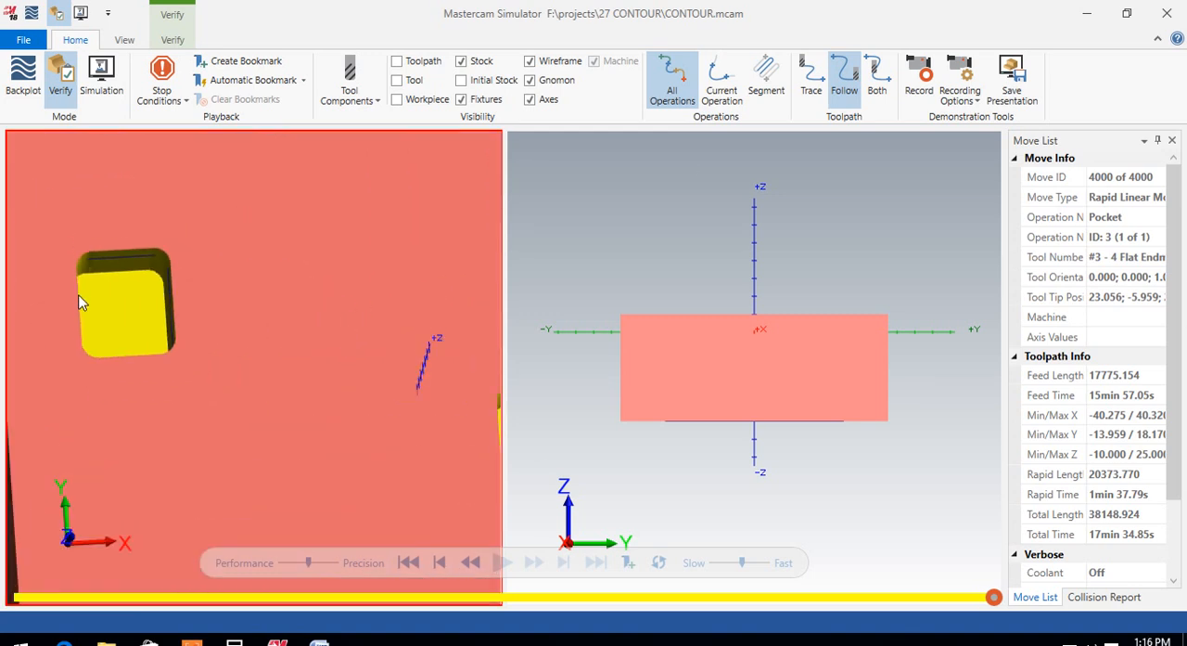
right_click(243, 254)
click(302, 306)
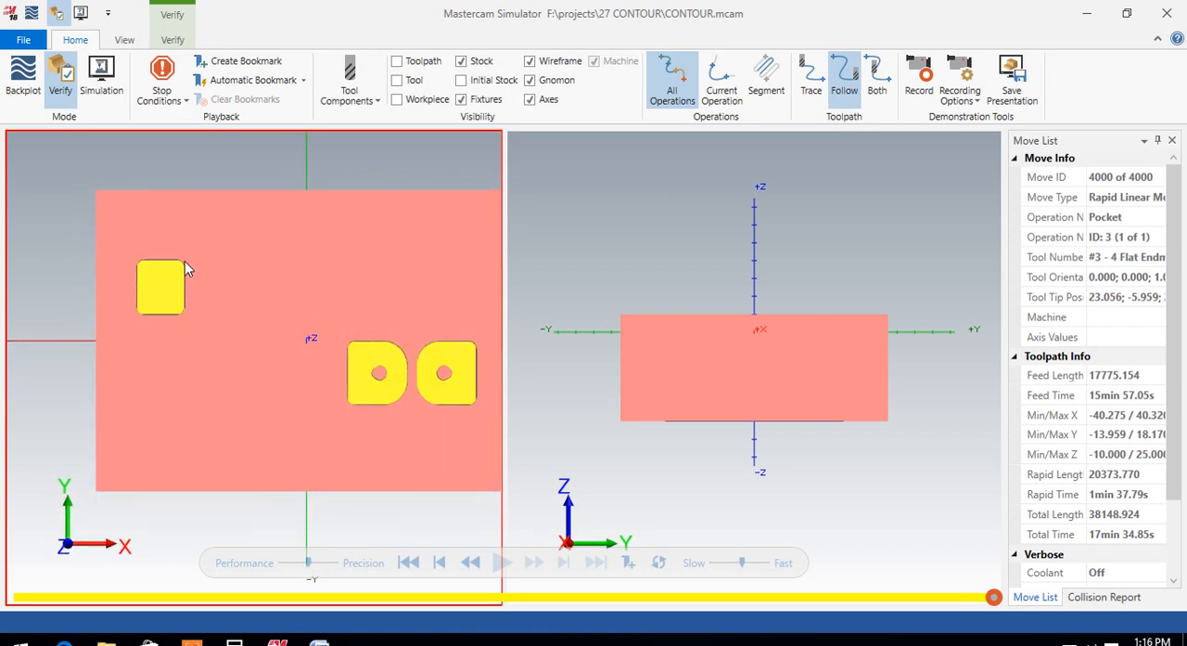
scroll(185, 265, up, 5)
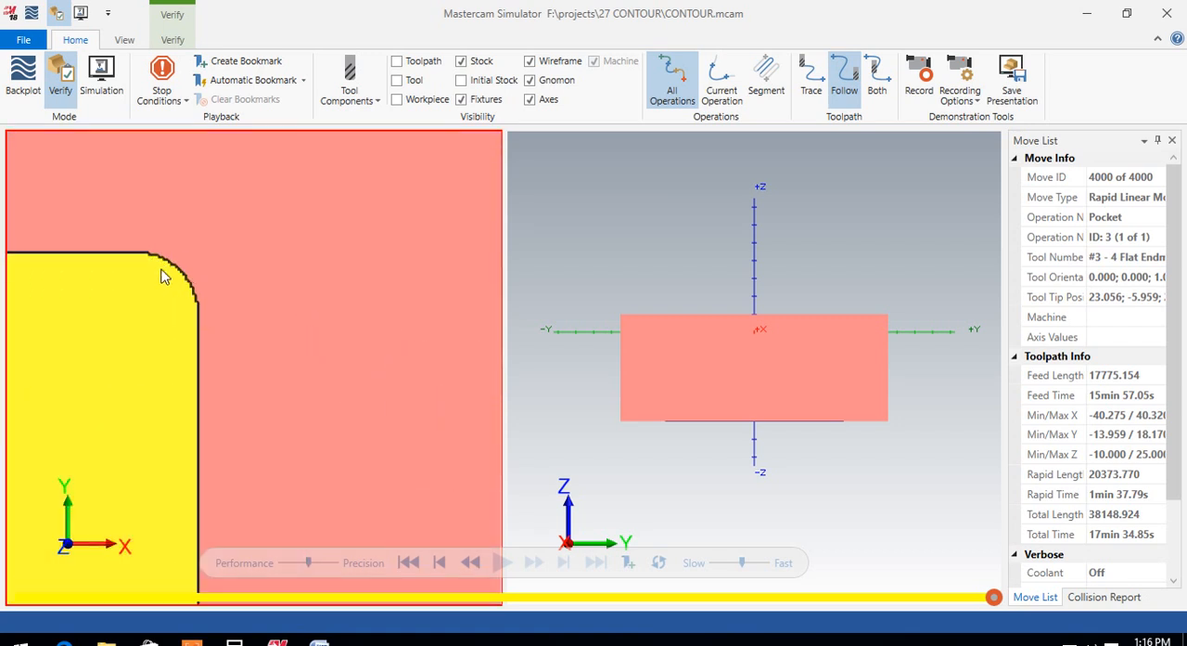
scroll(162, 275, down, 4)
click(1168, 14)
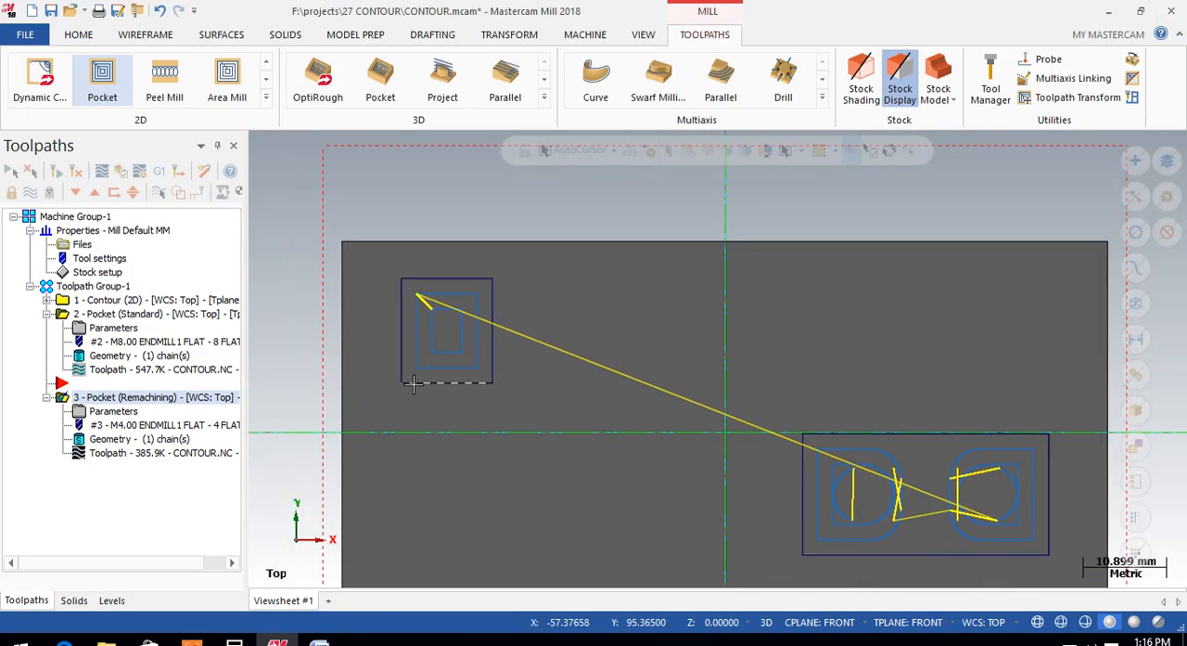
Step: Review the remachining operation's cut parameters and roughing settings, and close its parameters without changes
click(102, 411)
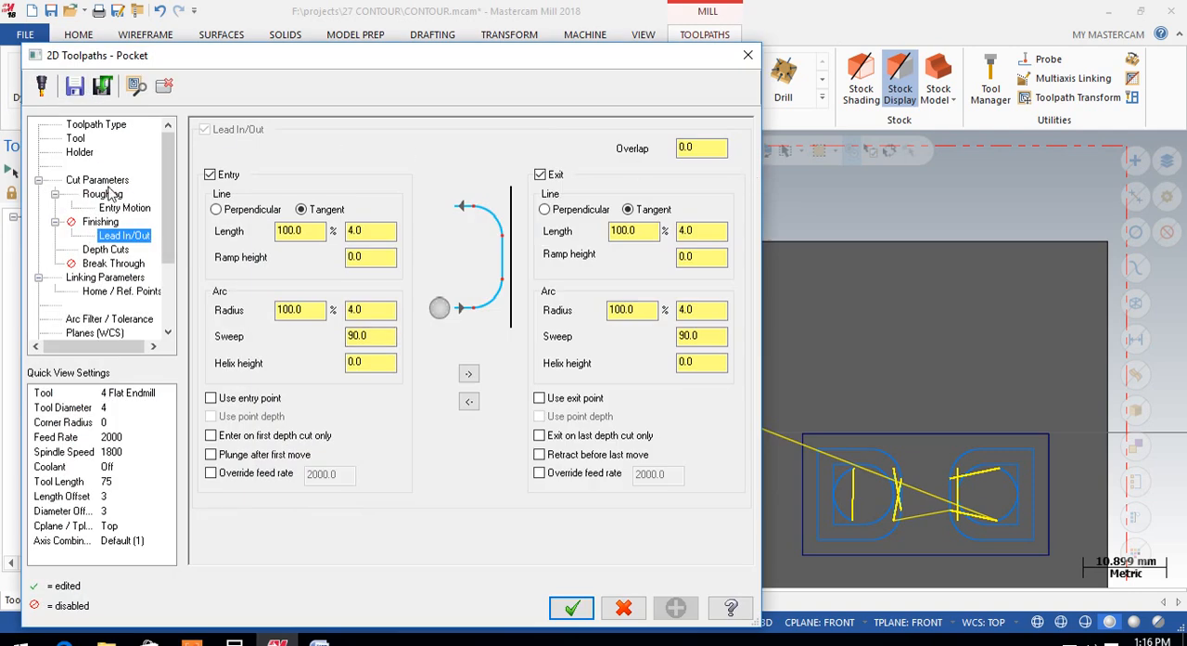
click(104, 181)
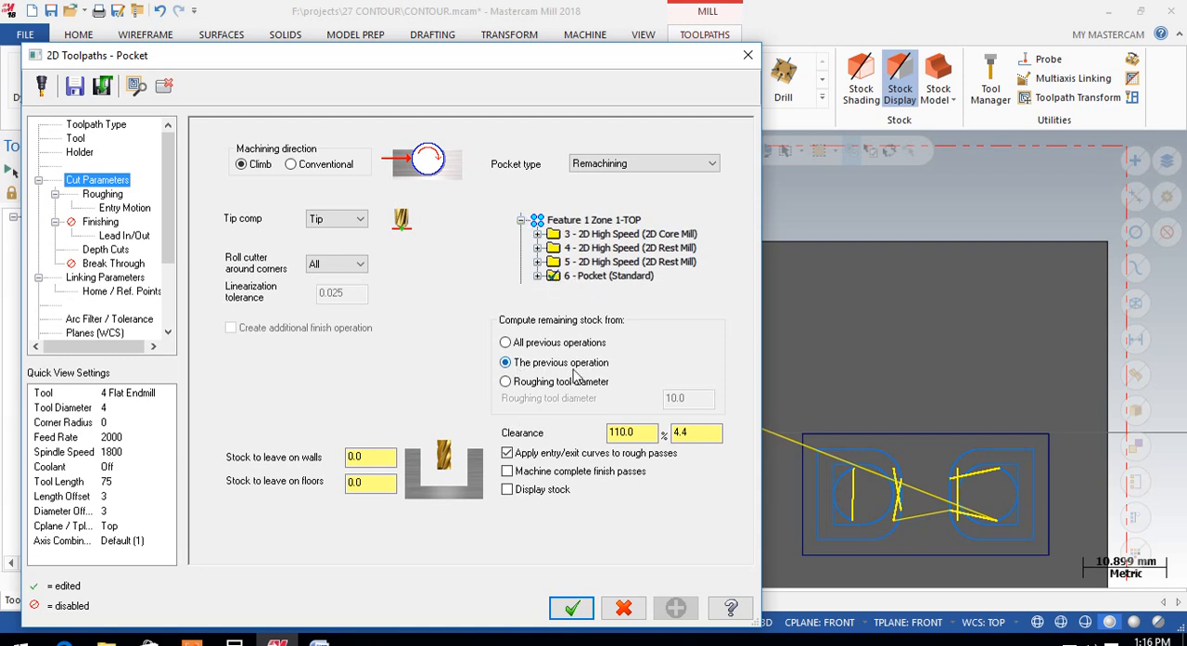
drag(417, 58, 619, 50)
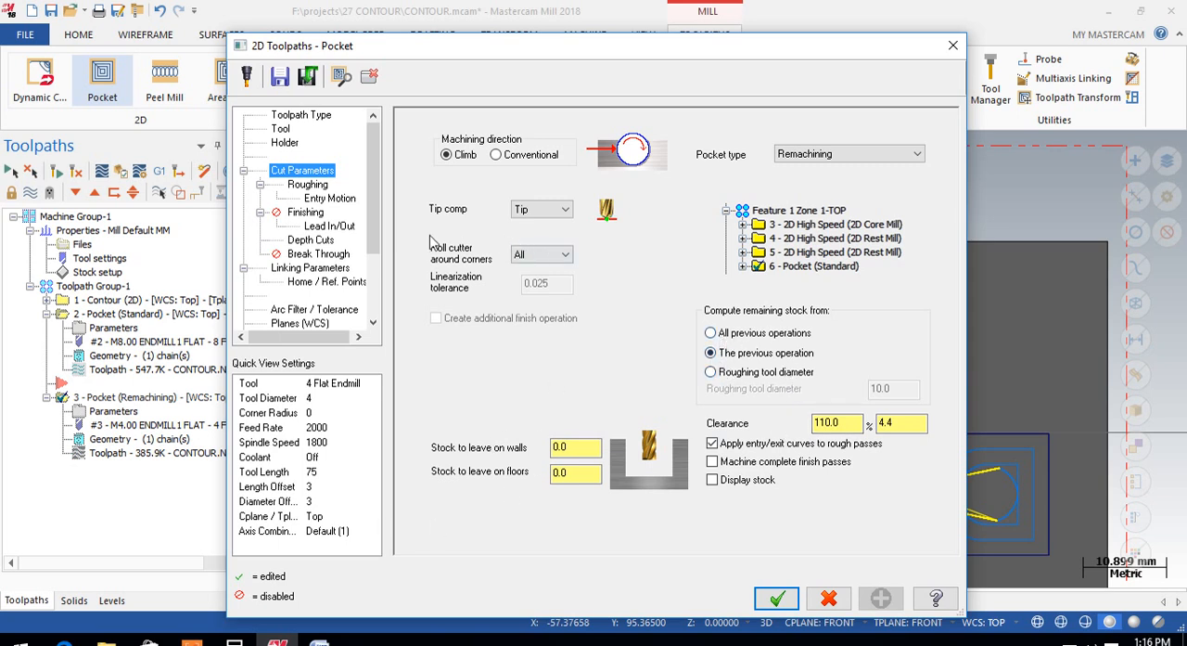
drag(698, 52, 656, 51)
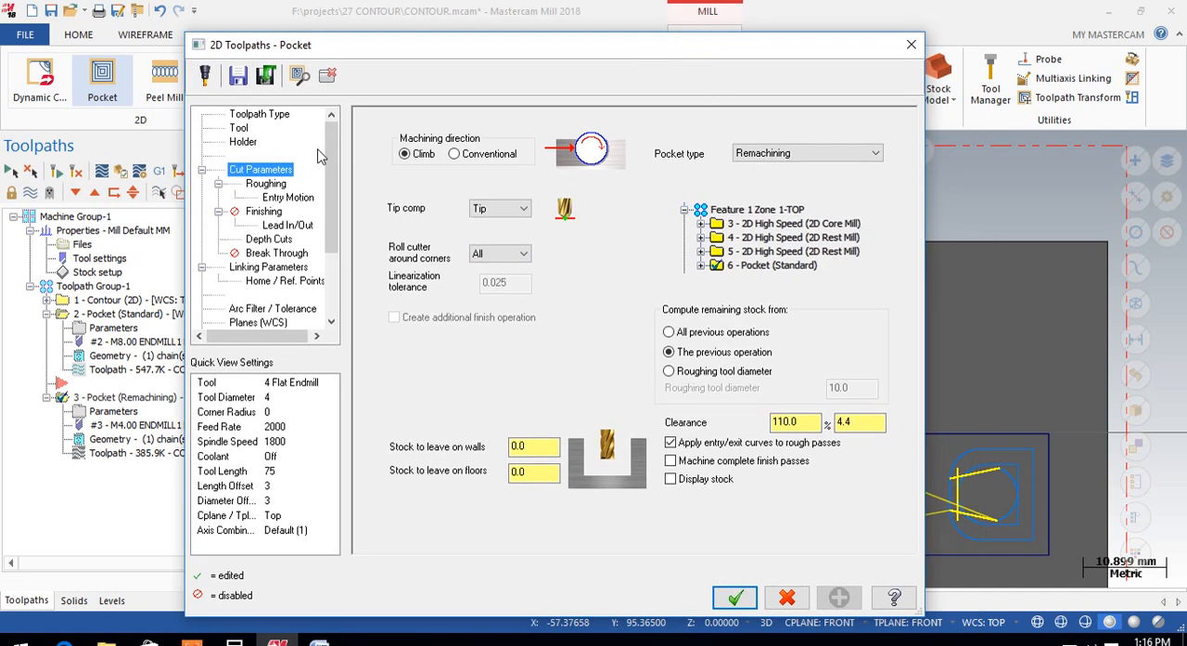
click(271, 183)
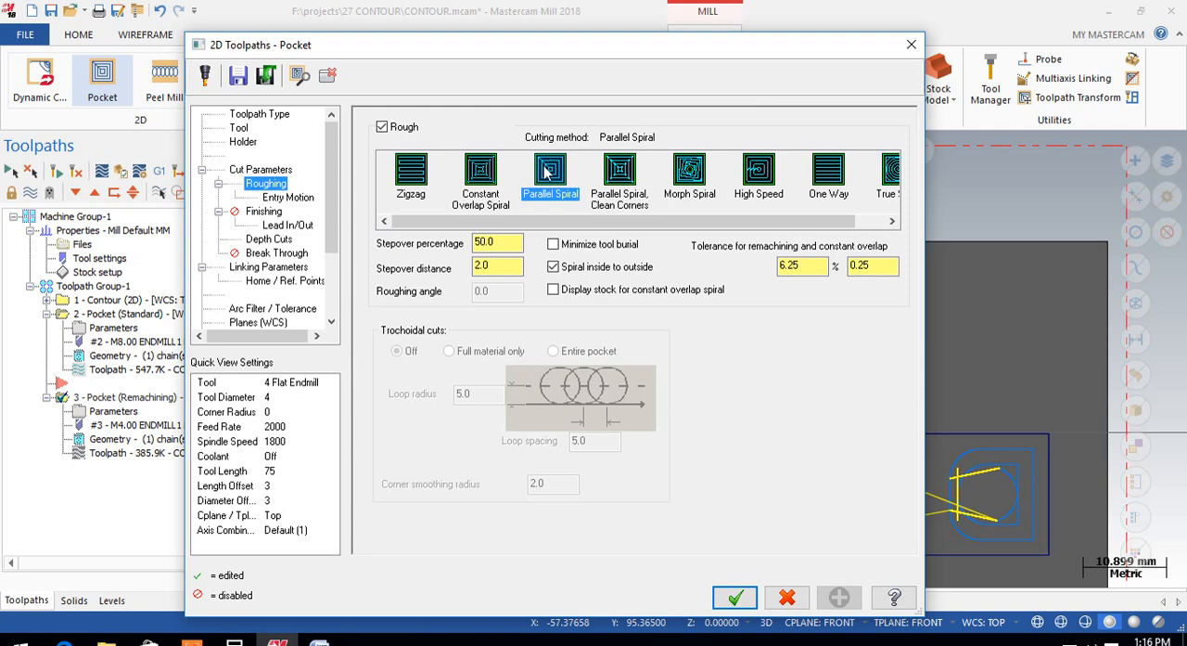
click(911, 45)
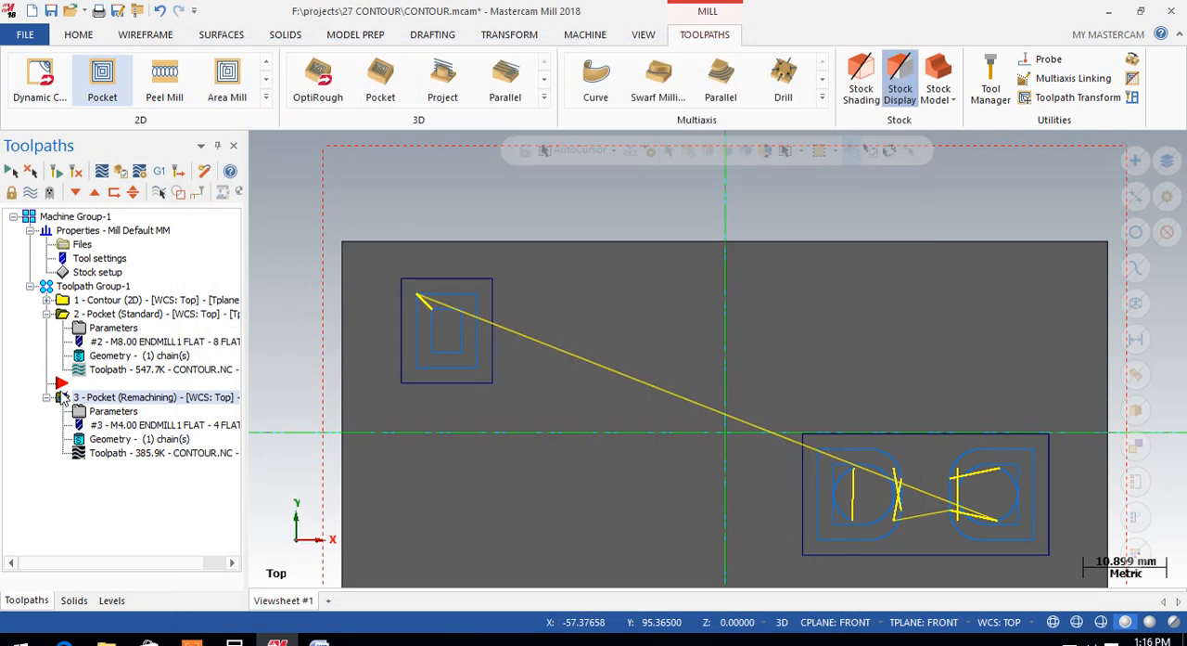
Step: Delete the remachining pocket operation from Toolpath Group-1
right_click(104, 405)
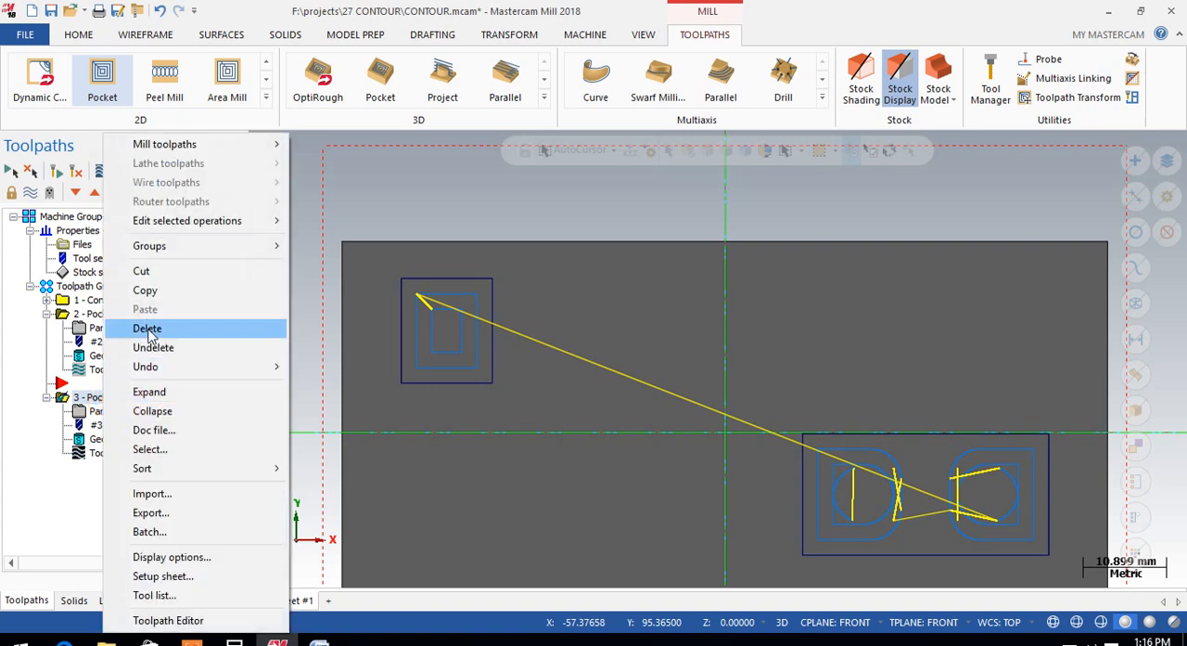
click(158, 330)
click(647, 395)
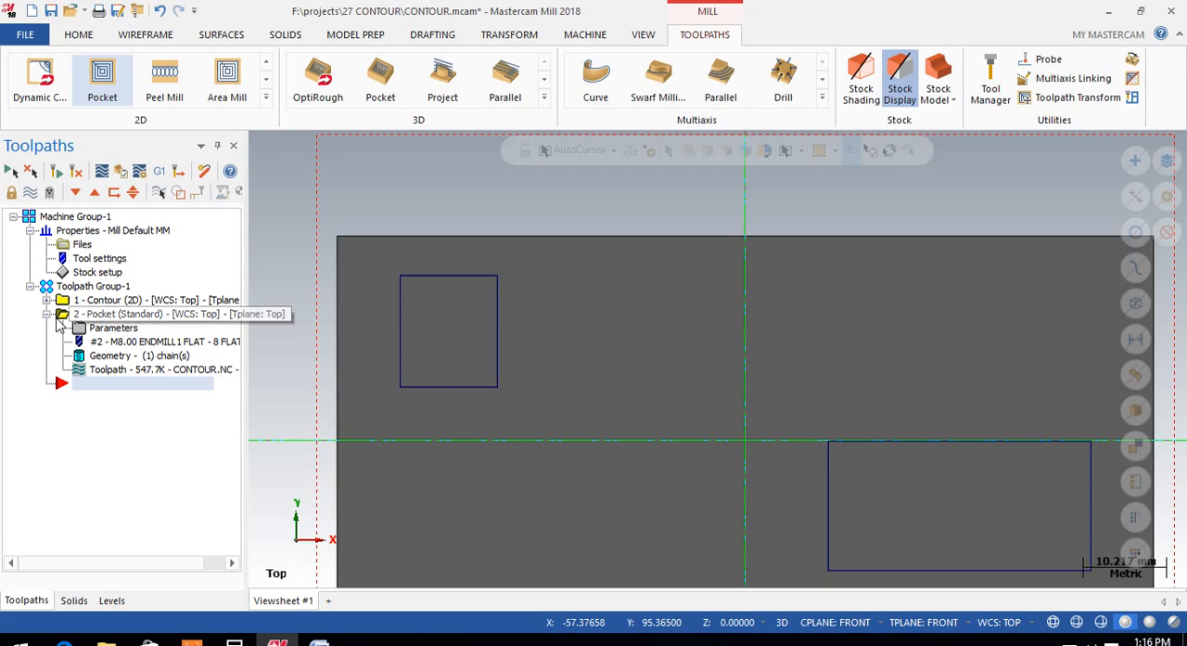
Step: Display the standard pocket operation's toolpath, inspect its passes in both pockets from an angle, and glance at its roughing parameters
click(62, 315)
click(30, 192)
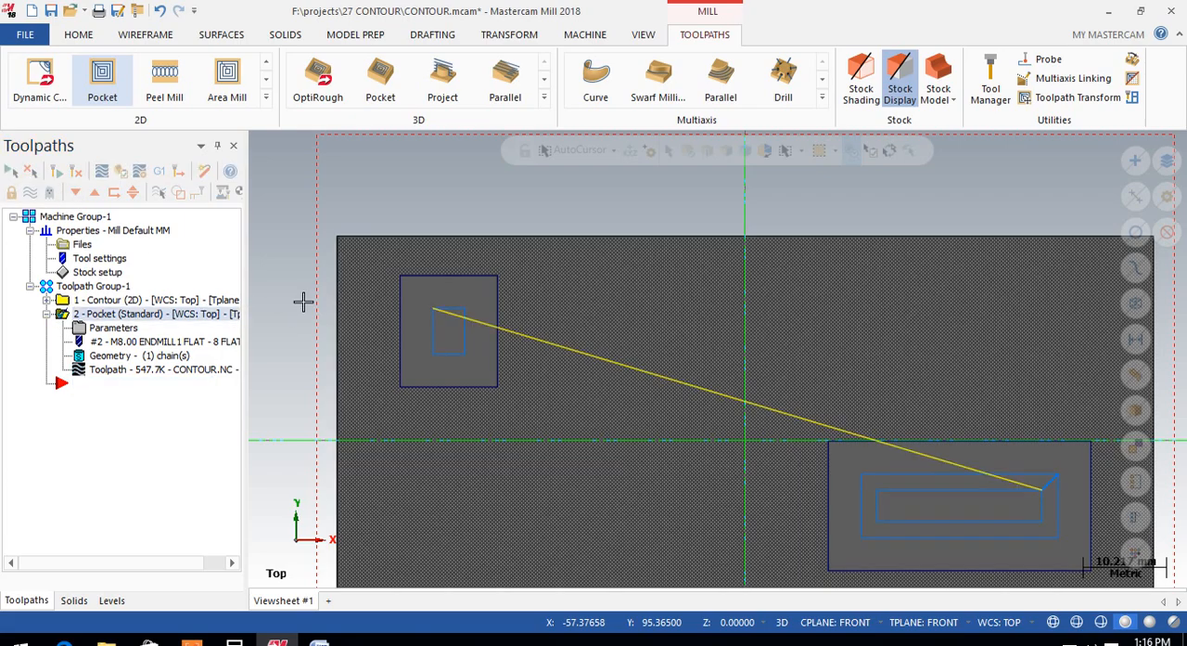
middle_drag(654, 409, 627, 324)
scroll(423, 356, down, 2)
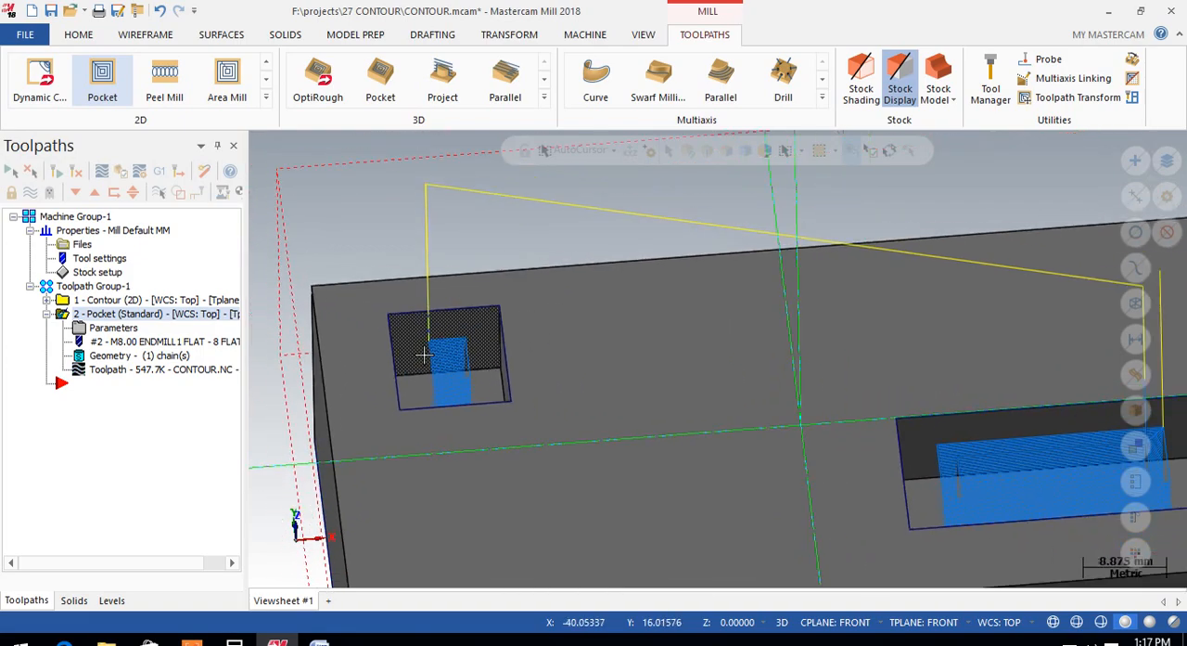
mouse_move(577, 401)
middle_down()
mouse_move(604, 442)
mouse_move(578, 402)
middle_up()
scroll(521, 368, up, 5)
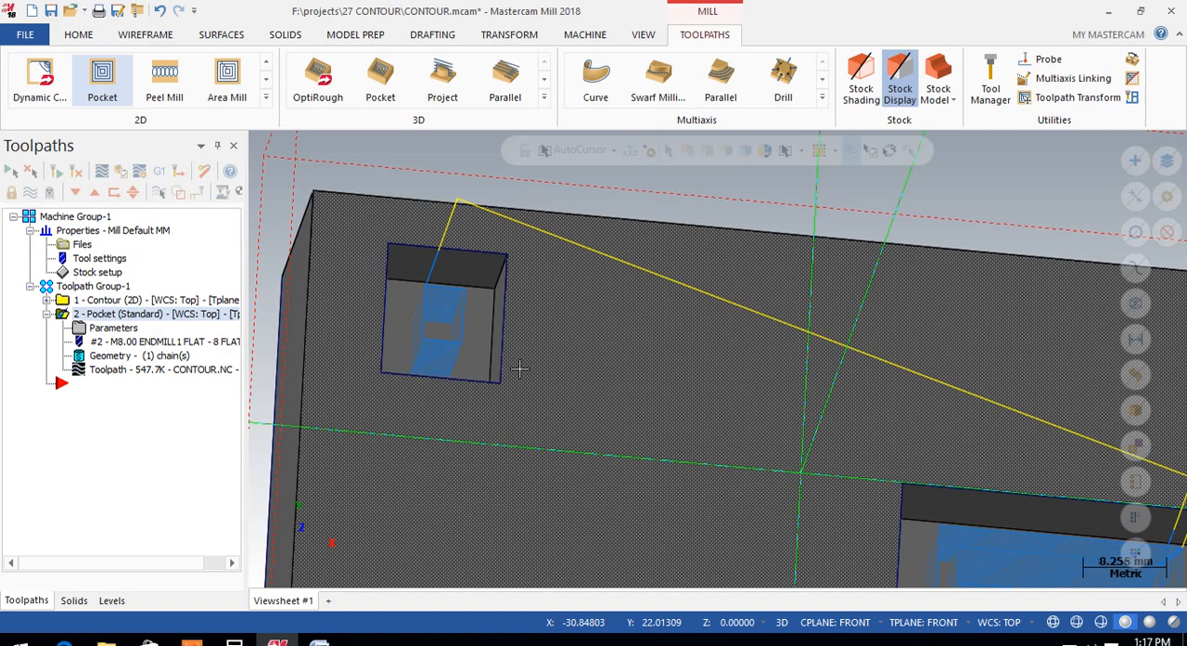
middle_drag(519, 355, 485, 344)
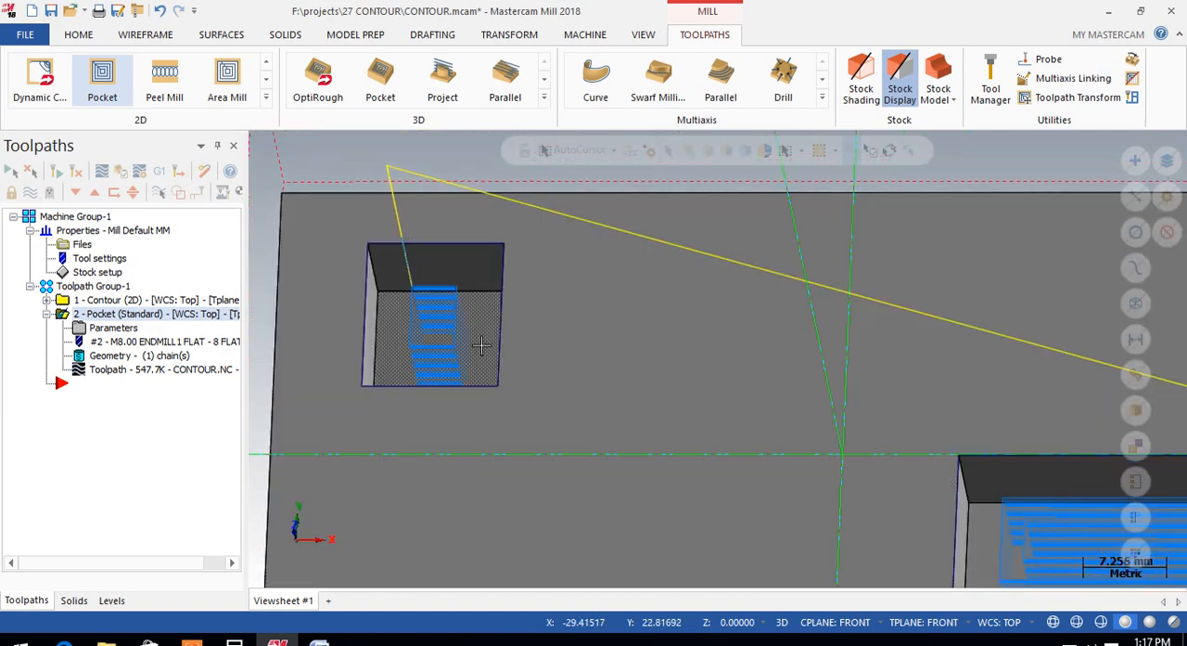
scroll(468, 342, down, 2)
click(95, 331)
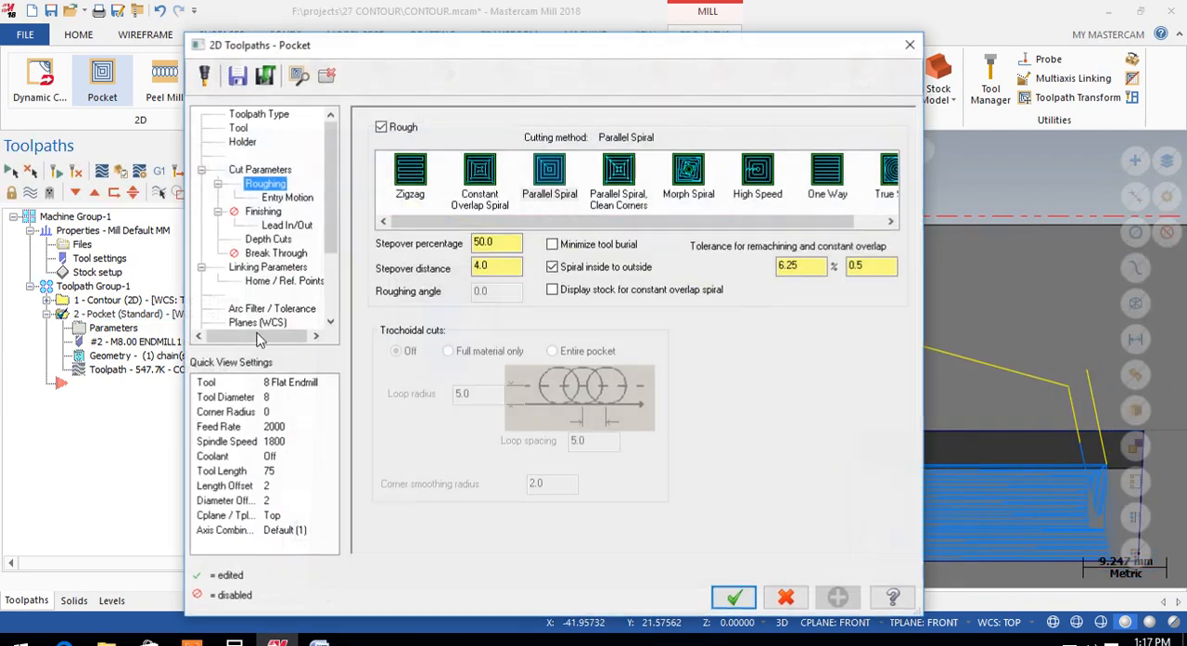
click(910, 45)
Step: From the top view, change the pocket operation's roughing method to Zigzag and update its toolpath
right_click(937, 204)
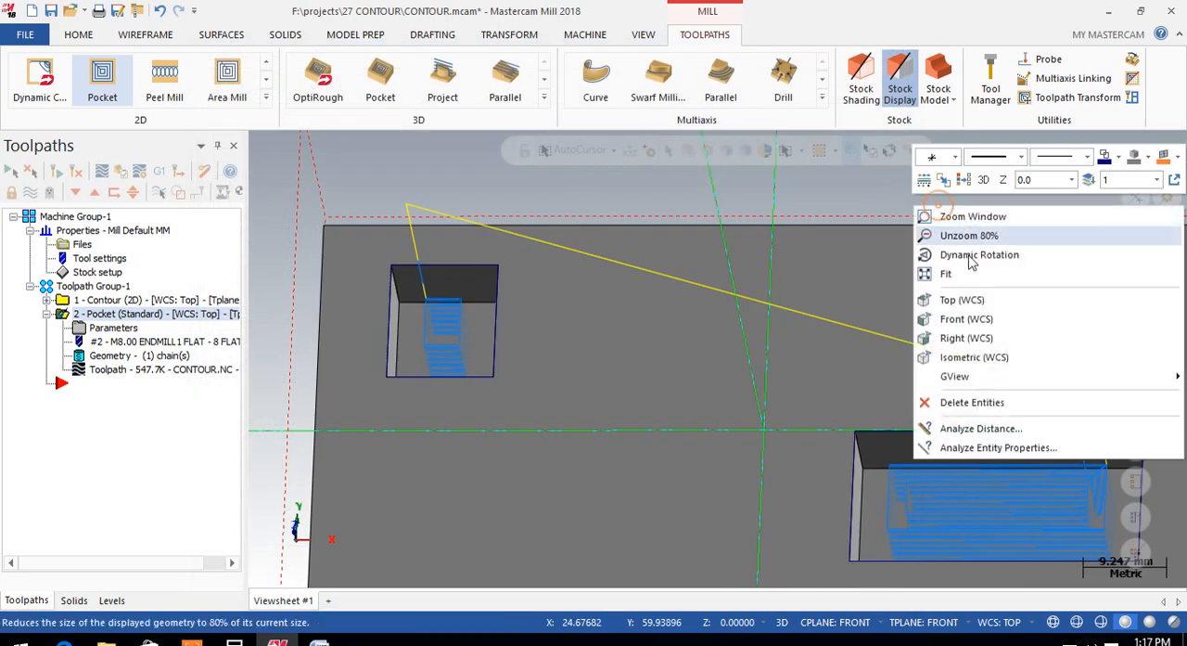
click(962, 300)
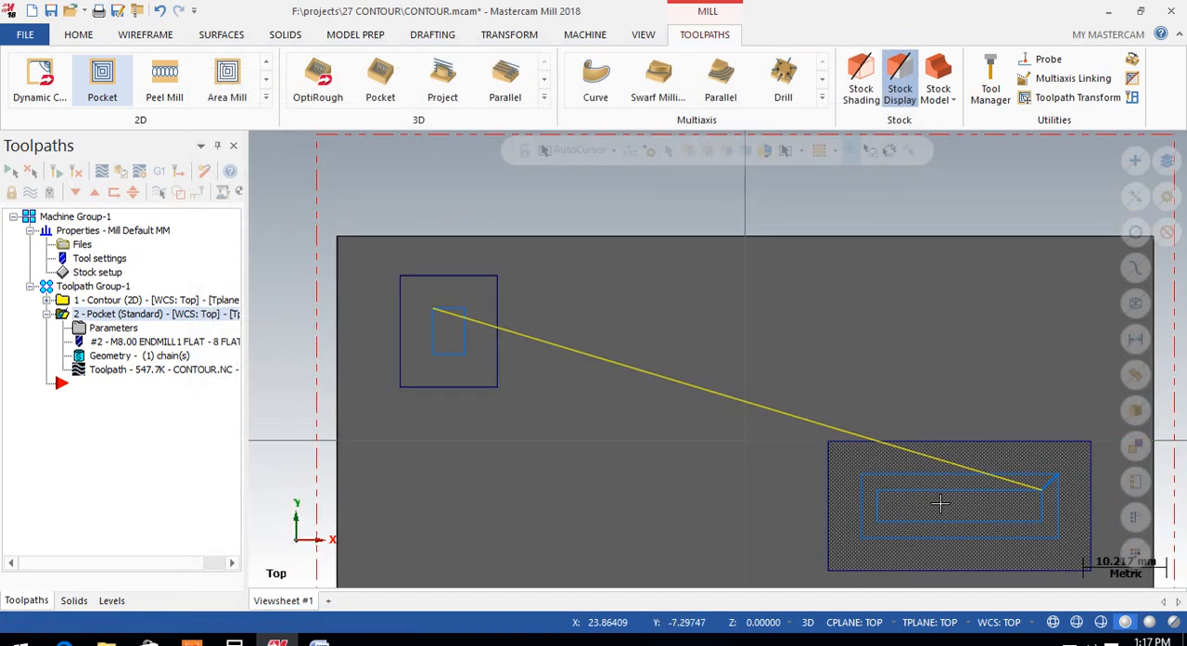
scroll(1044, 477, up, 3)
scroll(888, 410, down, 2)
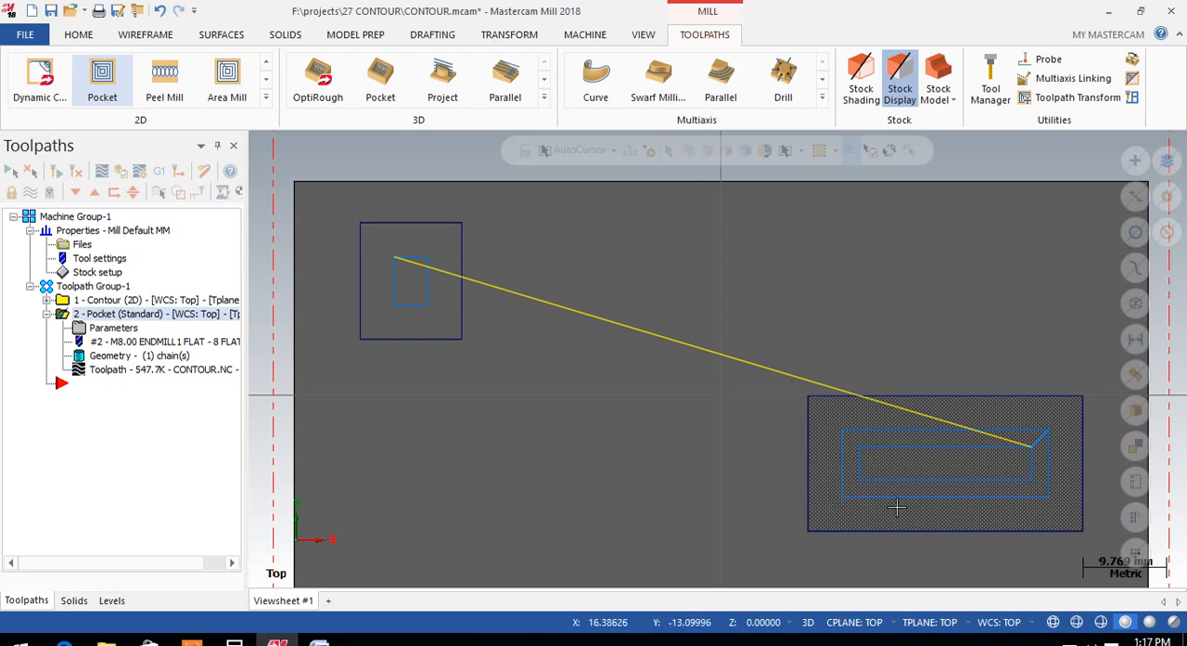
click(113, 327)
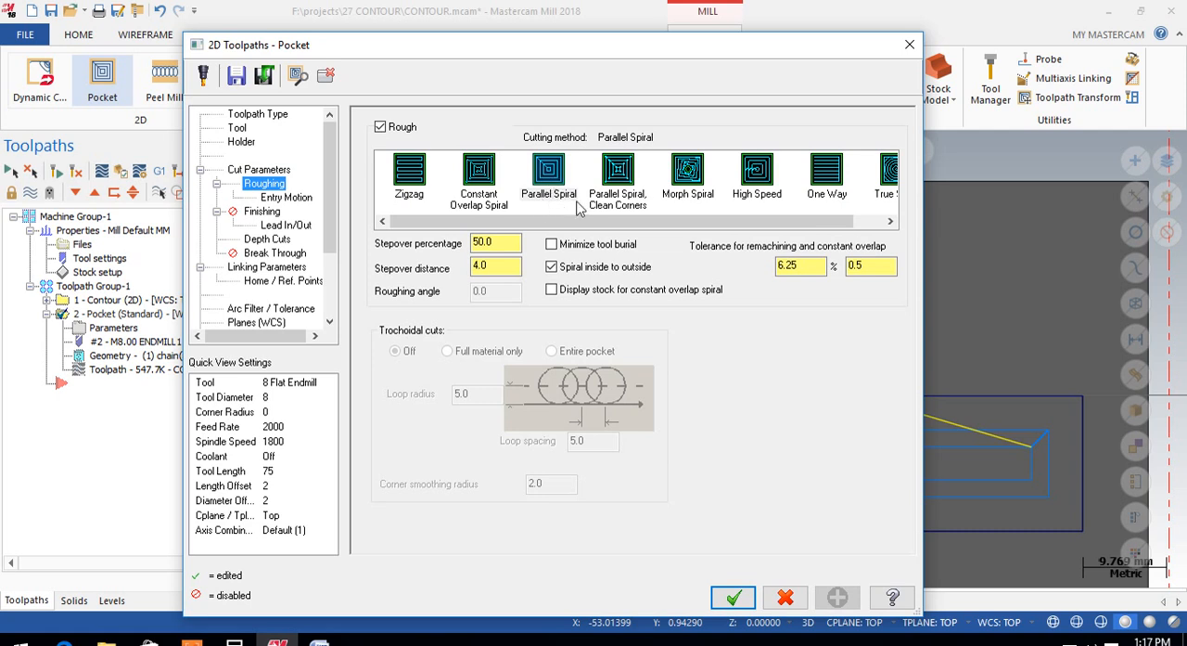
click(414, 172)
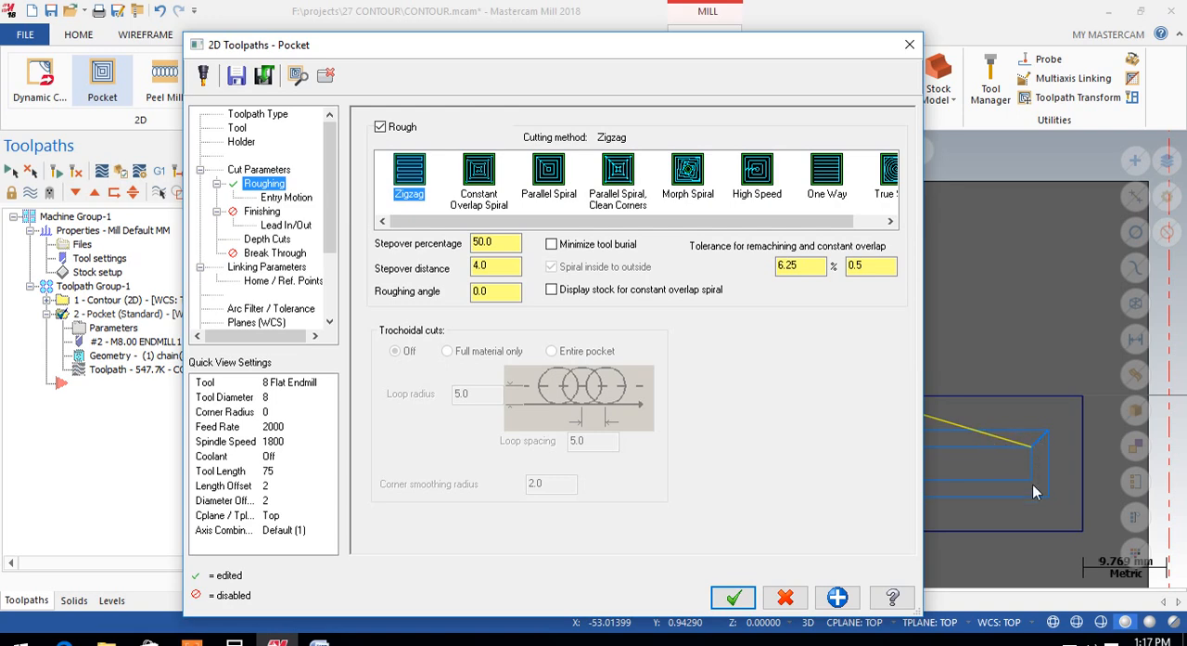
click(733, 596)
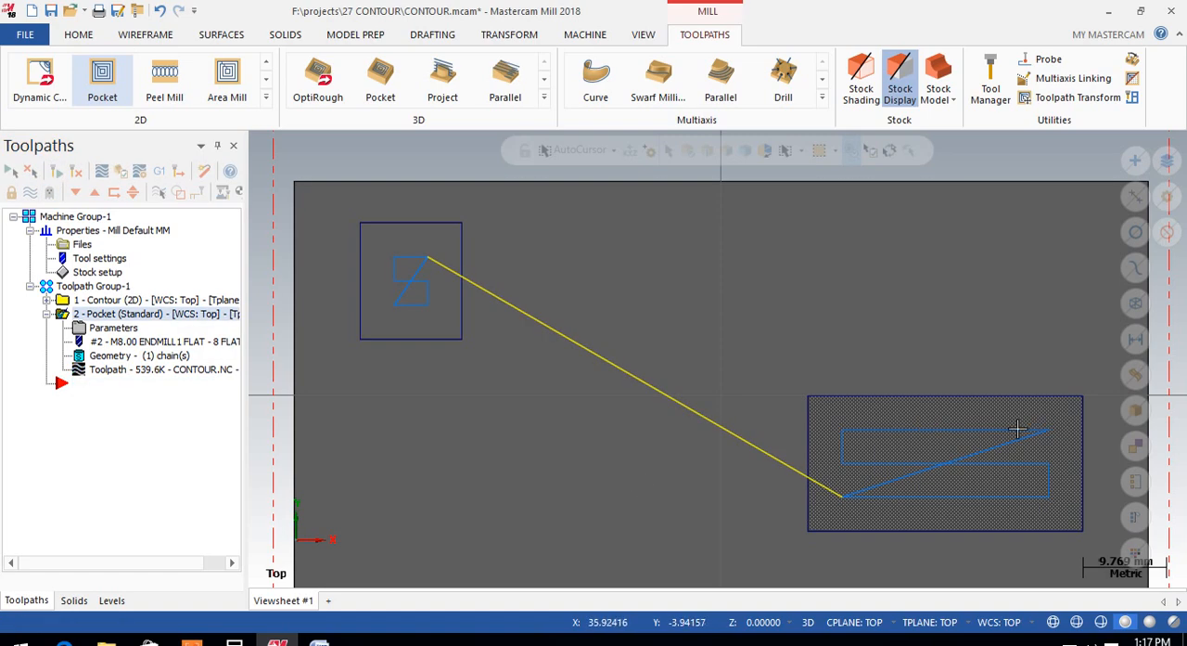
Step: Set the pocket operation's roughing method to True Spiral and update its toolpath
click(114, 328)
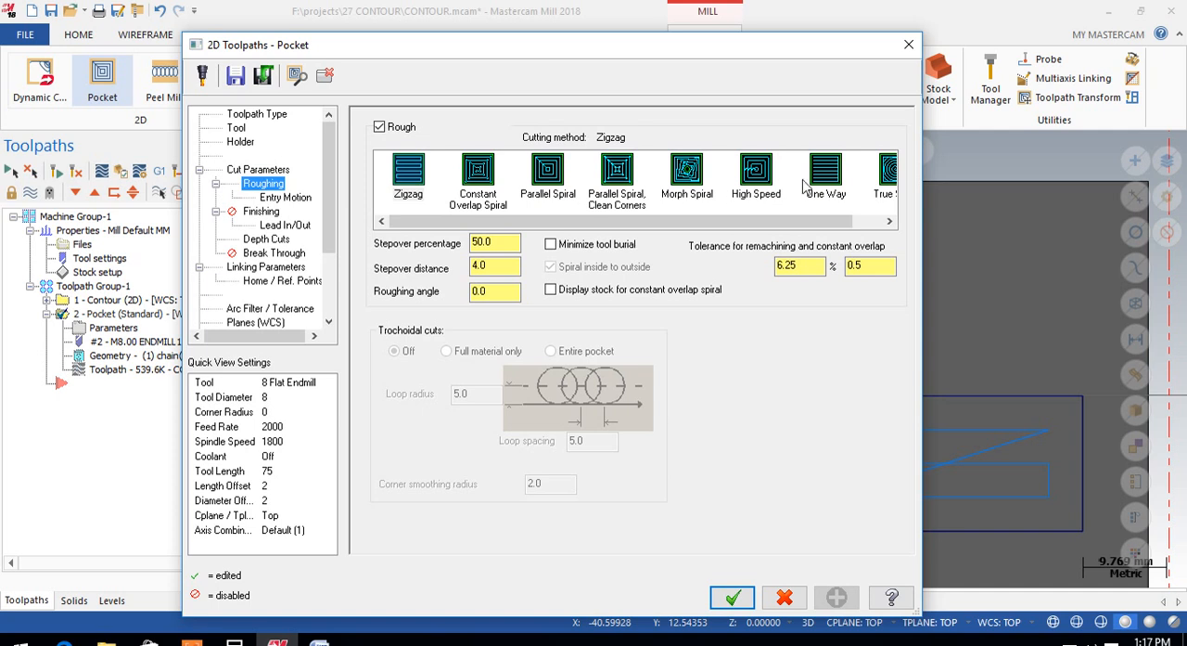
drag(827, 222, 863, 222)
drag(563, 222, 533, 223)
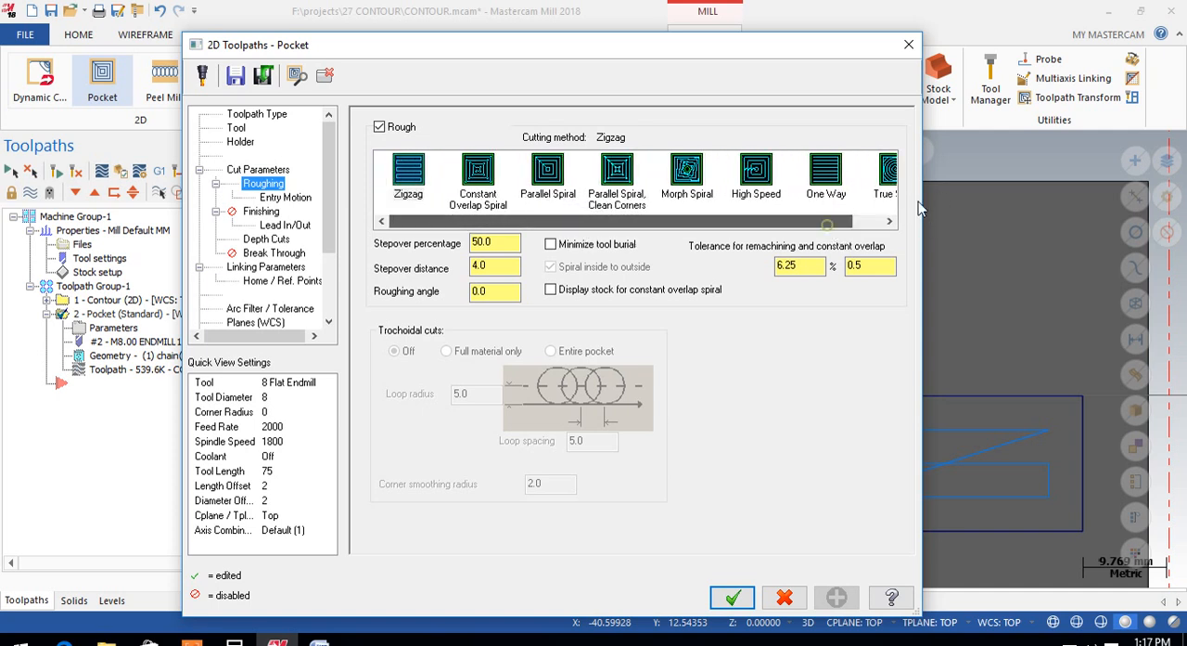
click(882, 174)
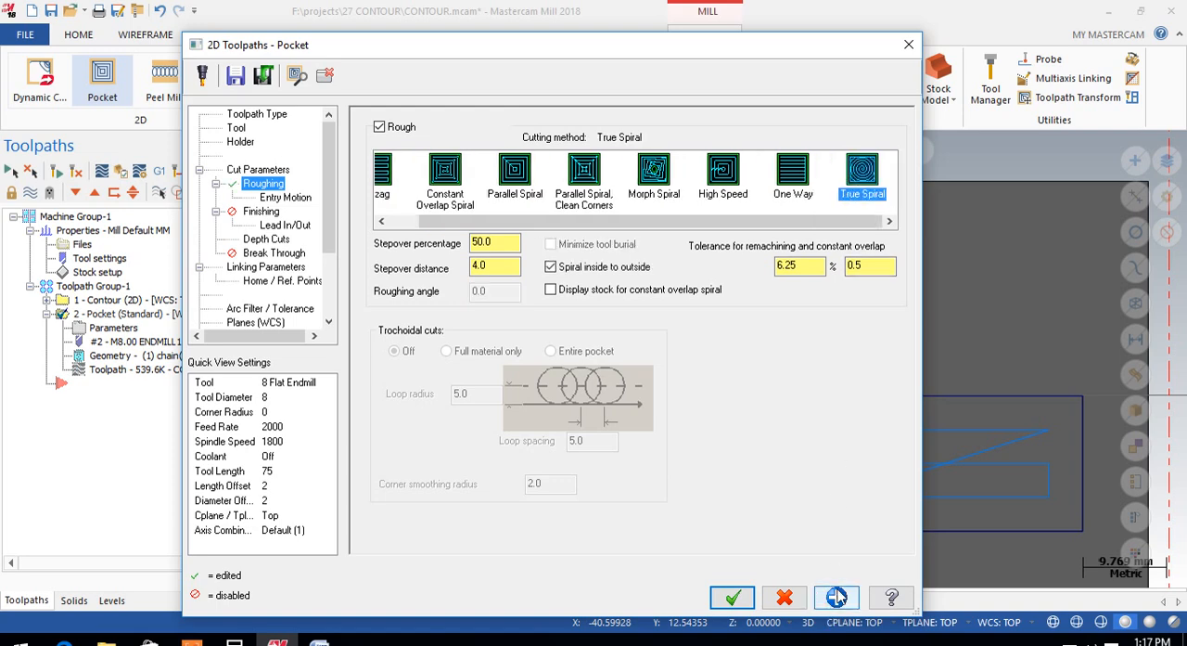
click(733, 597)
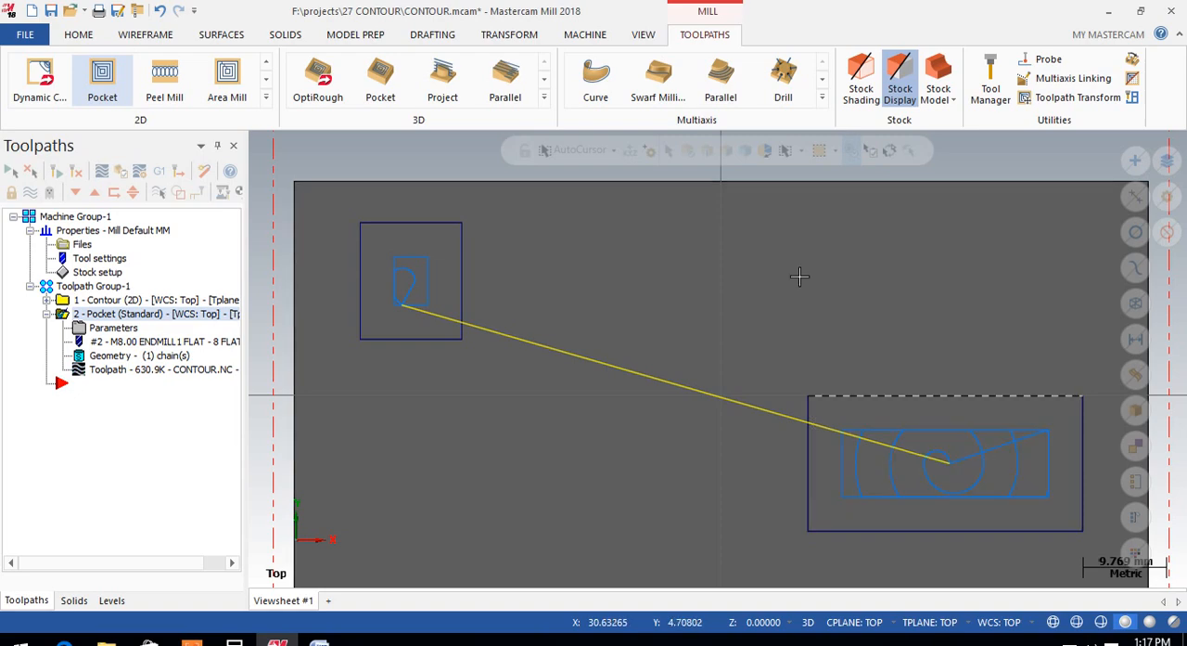
Step: Set the pocket operation's entry motion to Helix, regenerate its toolpath and inspect the passes in the large pocket from an angle
click(114, 327)
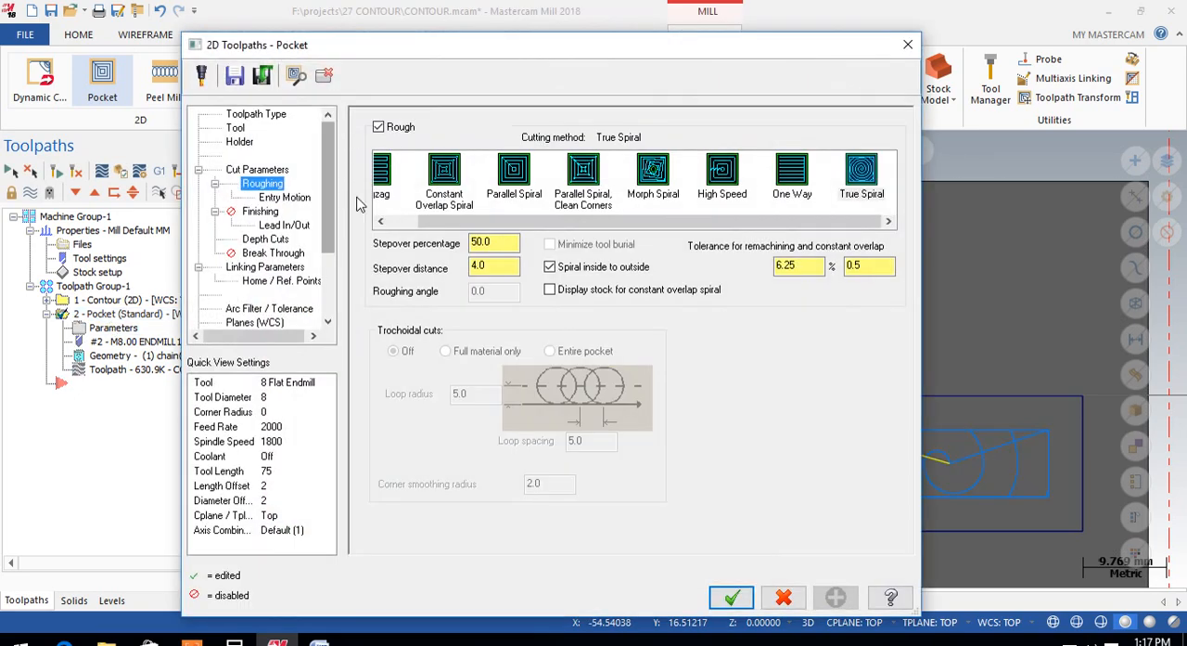
drag(510, 223, 428, 228)
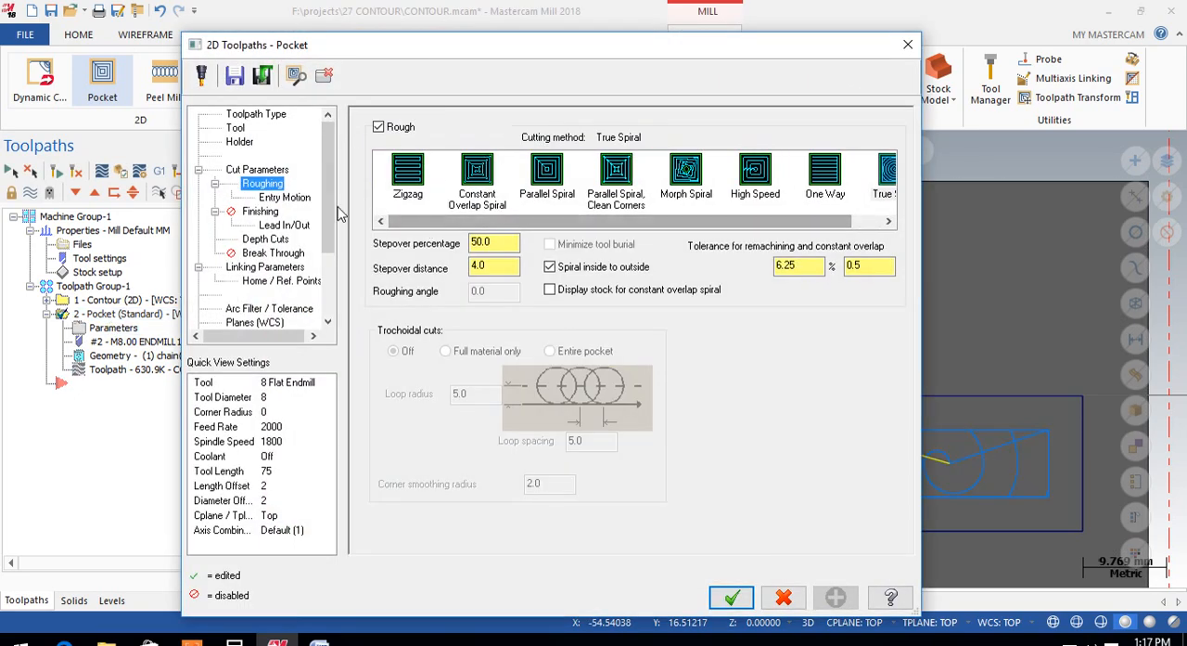
click(270, 199)
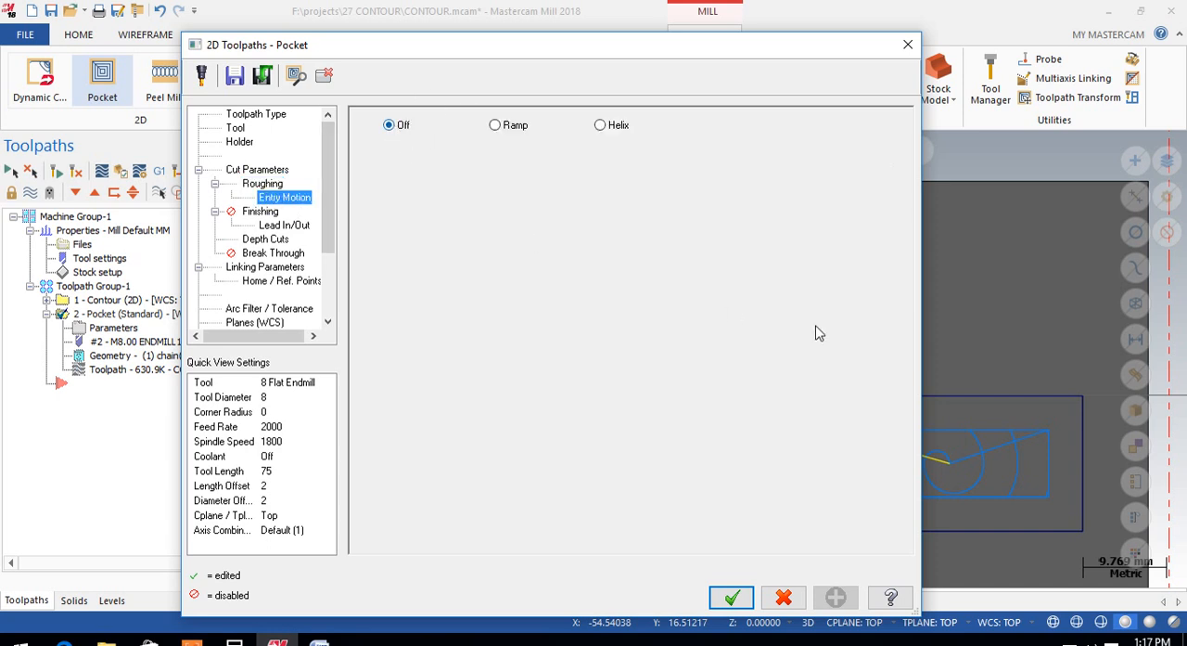
drag(865, 45, 723, 57)
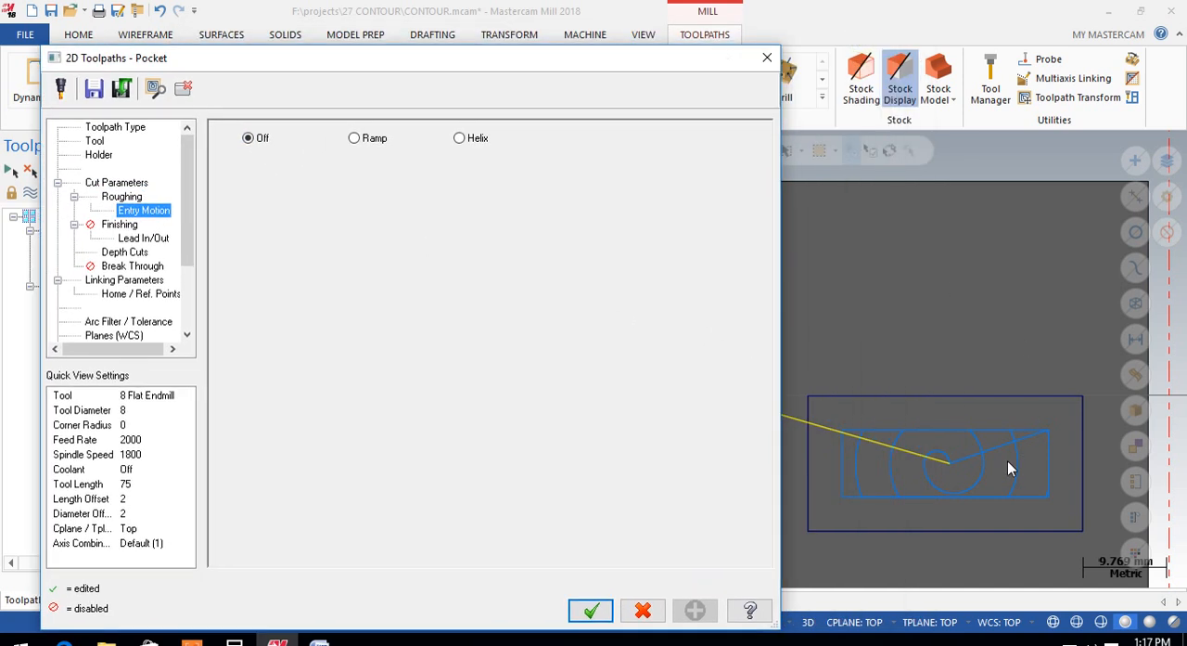
click(460, 139)
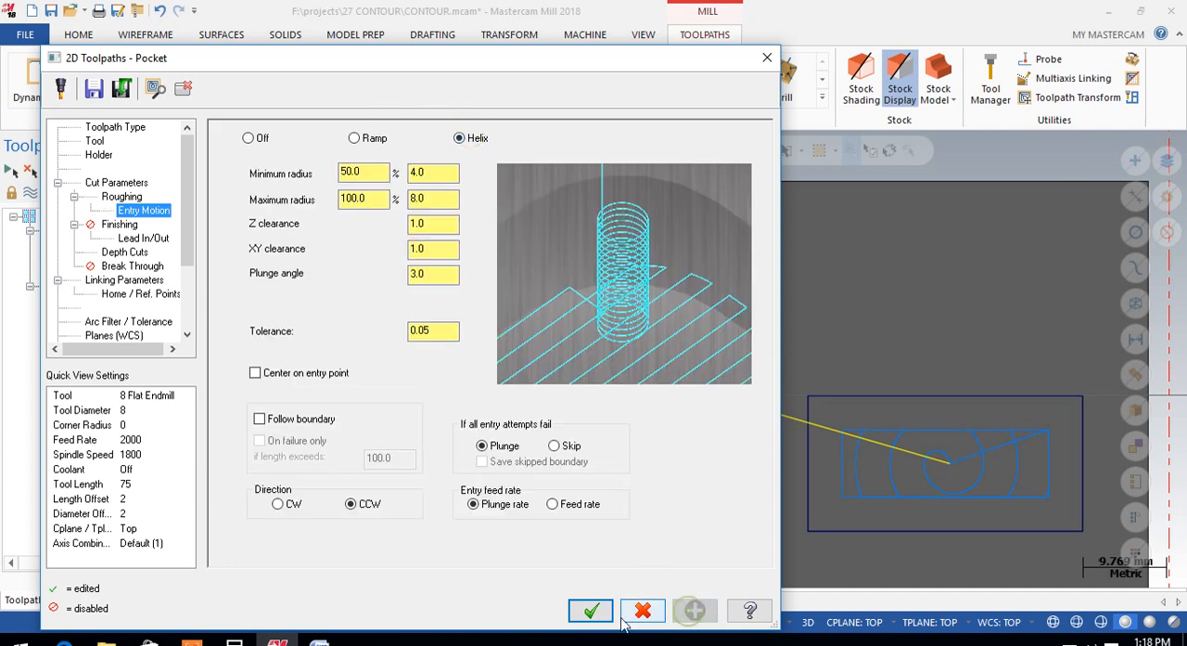
click(592, 611)
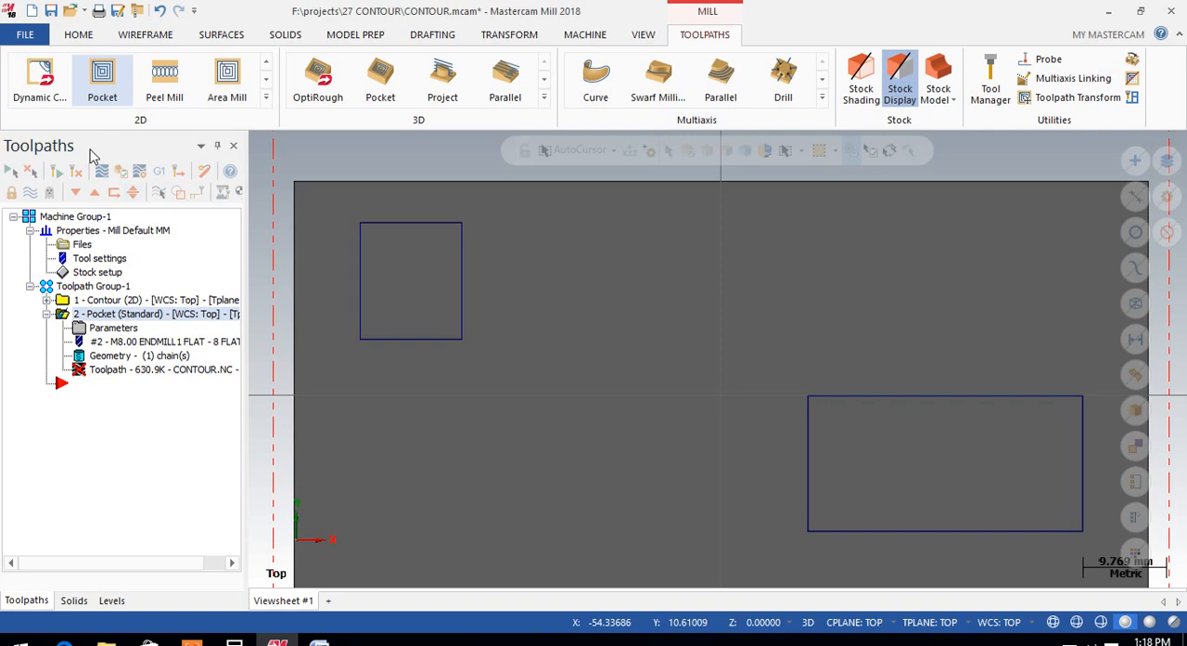
click(51, 169)
middle_drag(808, 395, 806, 310)
scroll(942, 411, up, 5)
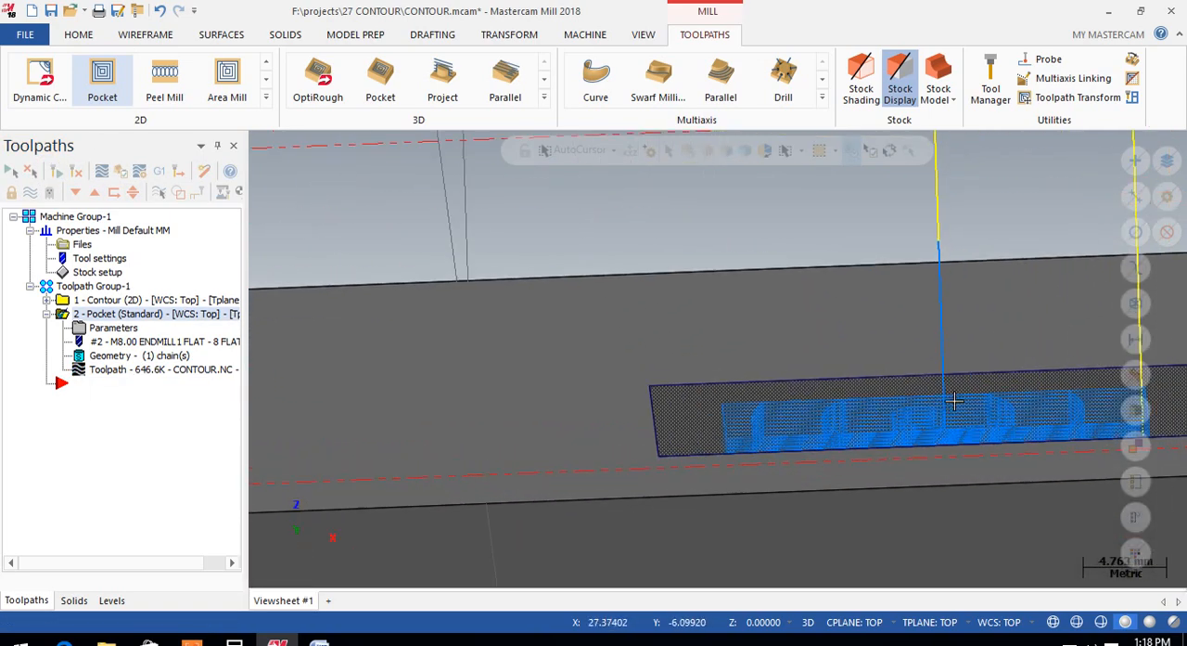
mouse_move(907, 238)
middle_down()
mouse_move(912, 419)
mouse_move(940, 419)
mouse_move(982, 463)
middle_up()
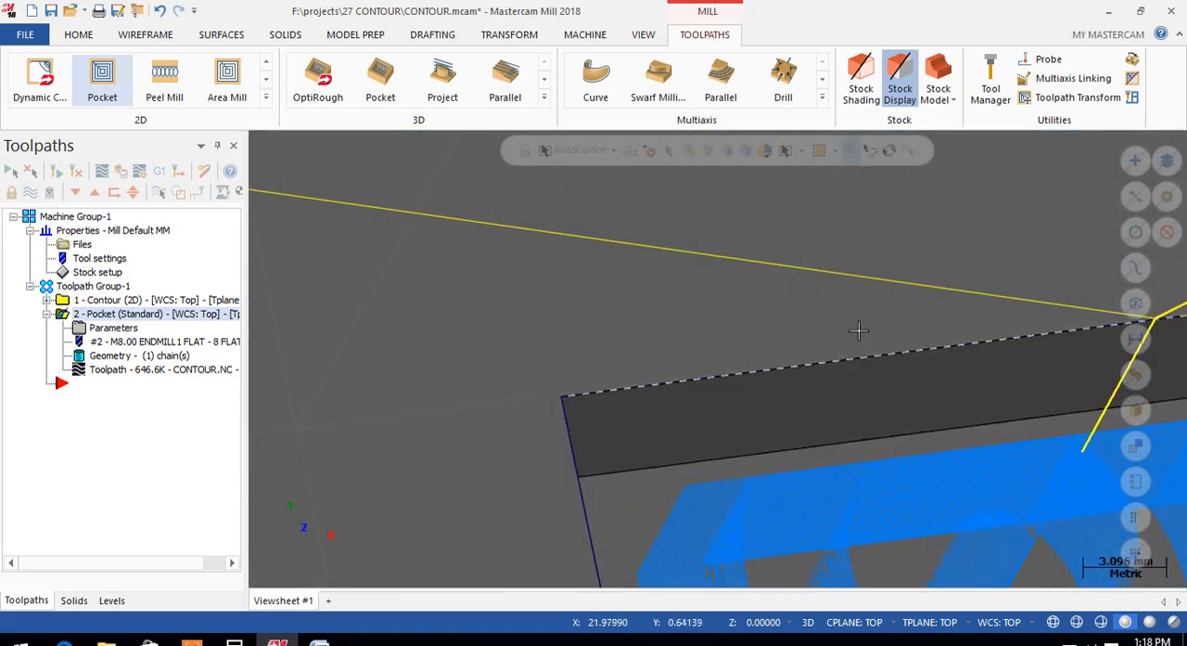
scroll(838, 283, down, 5)
scroll(974, 479, up, 5)
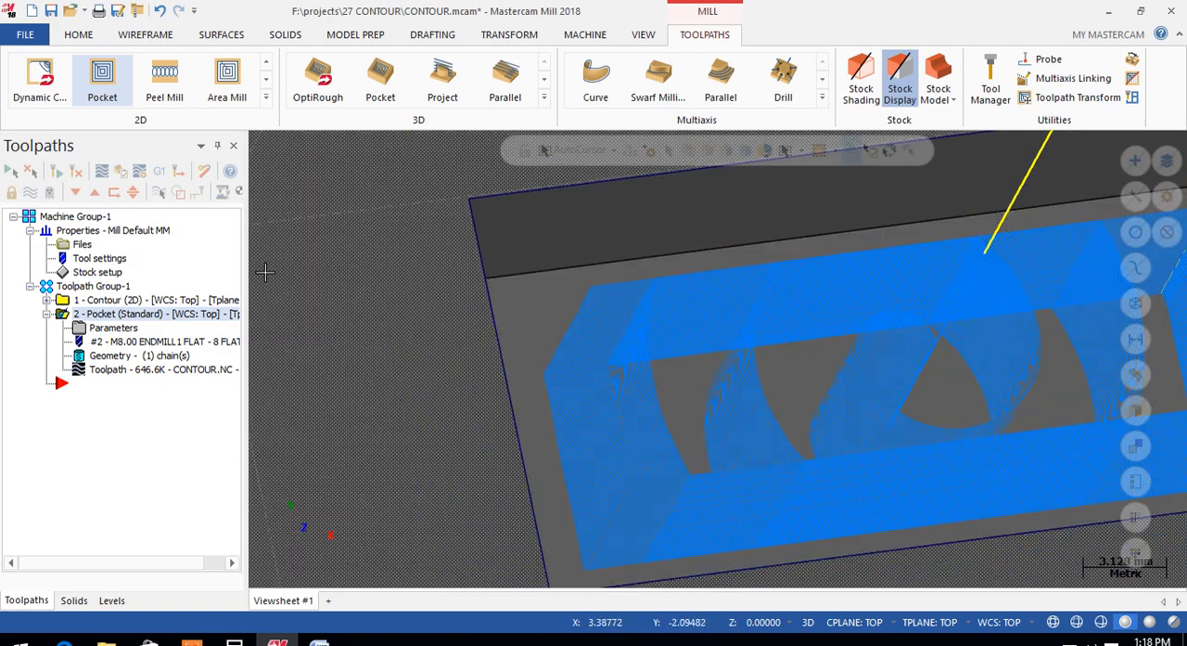
Step: Try setting the pocket's entry motion to Off, review the depth cut settings, and close the parameters without applying the change
click(111, 331)
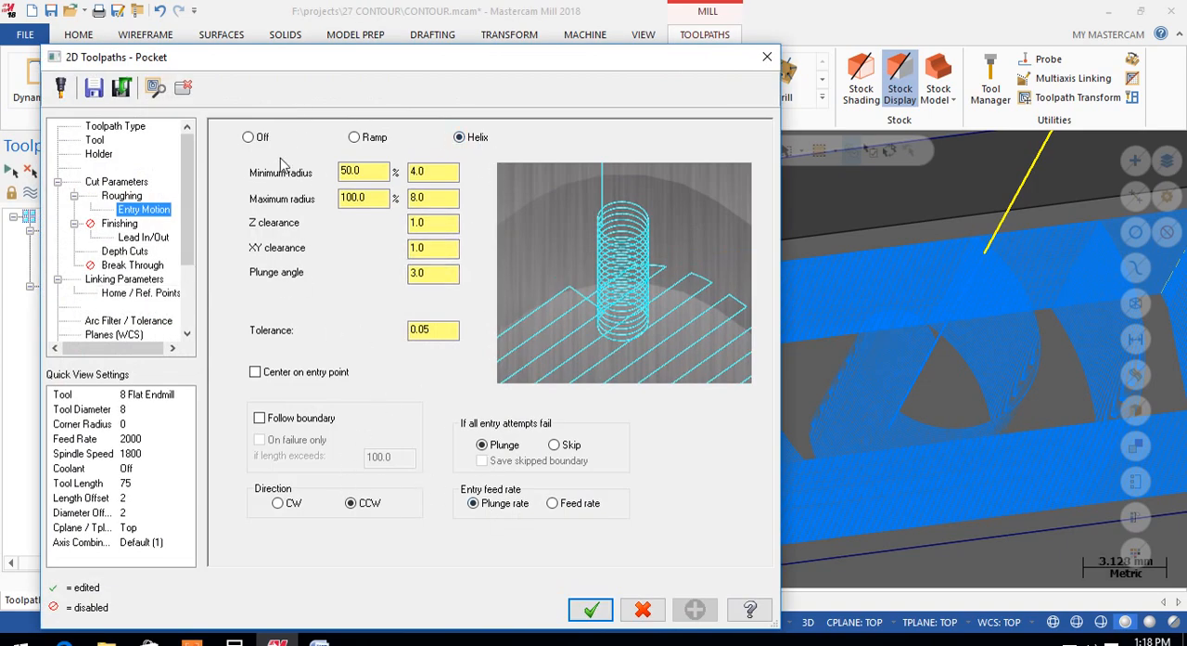
click(250, 138)
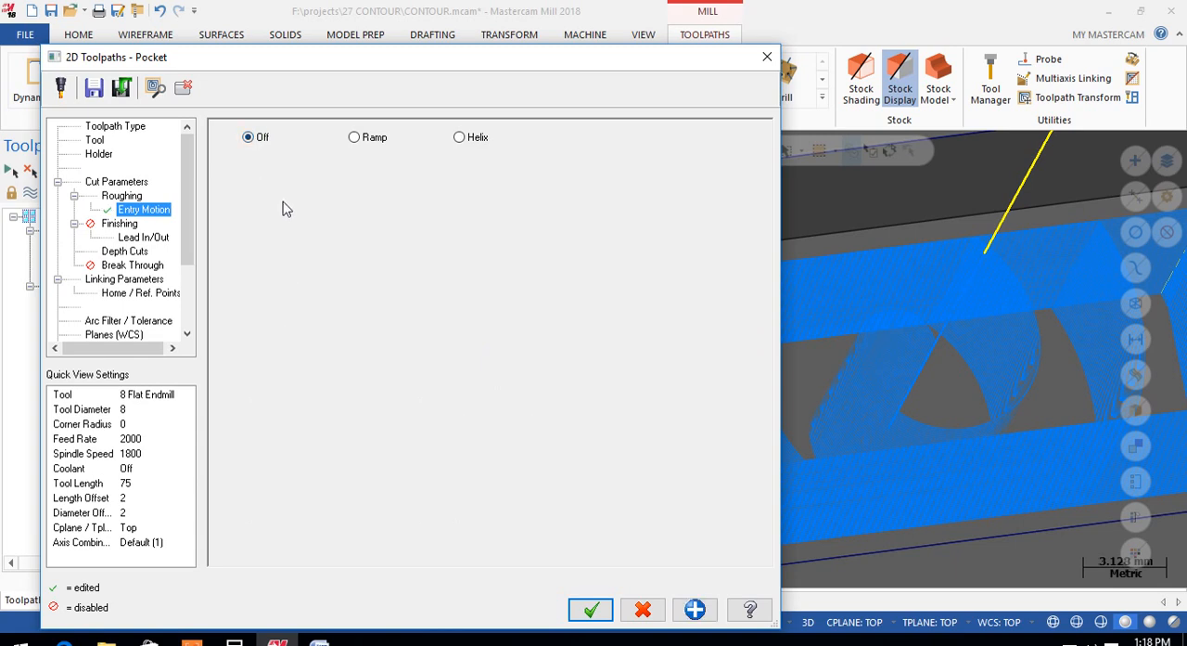
click(129, 251)
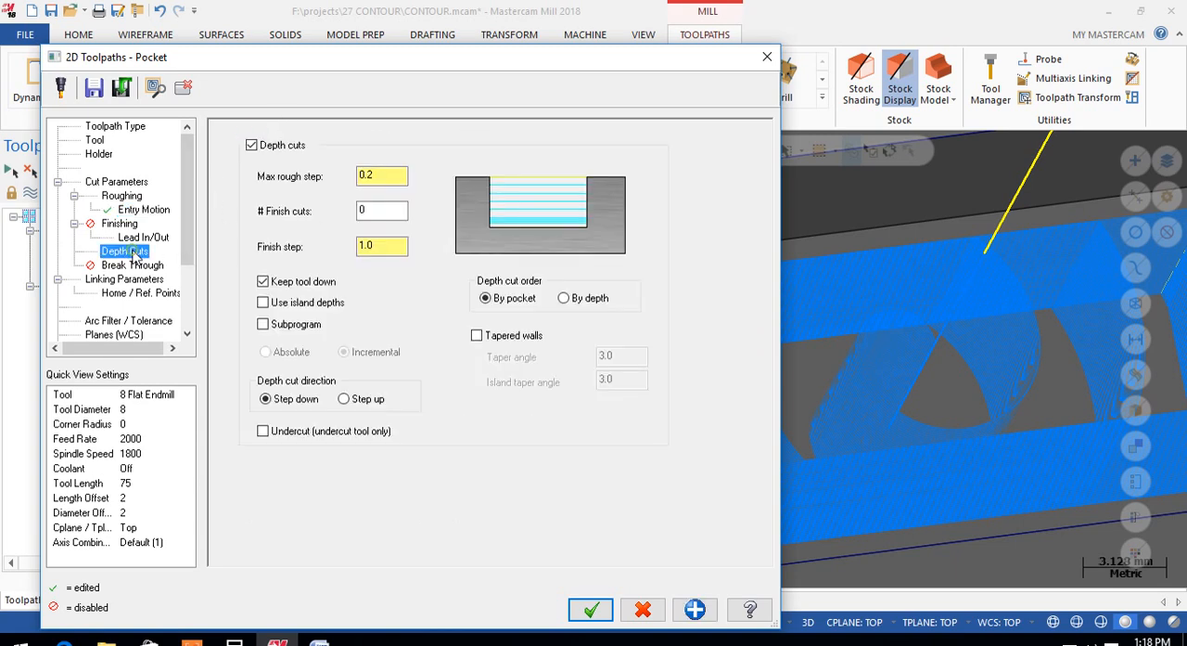
click(769, 59)
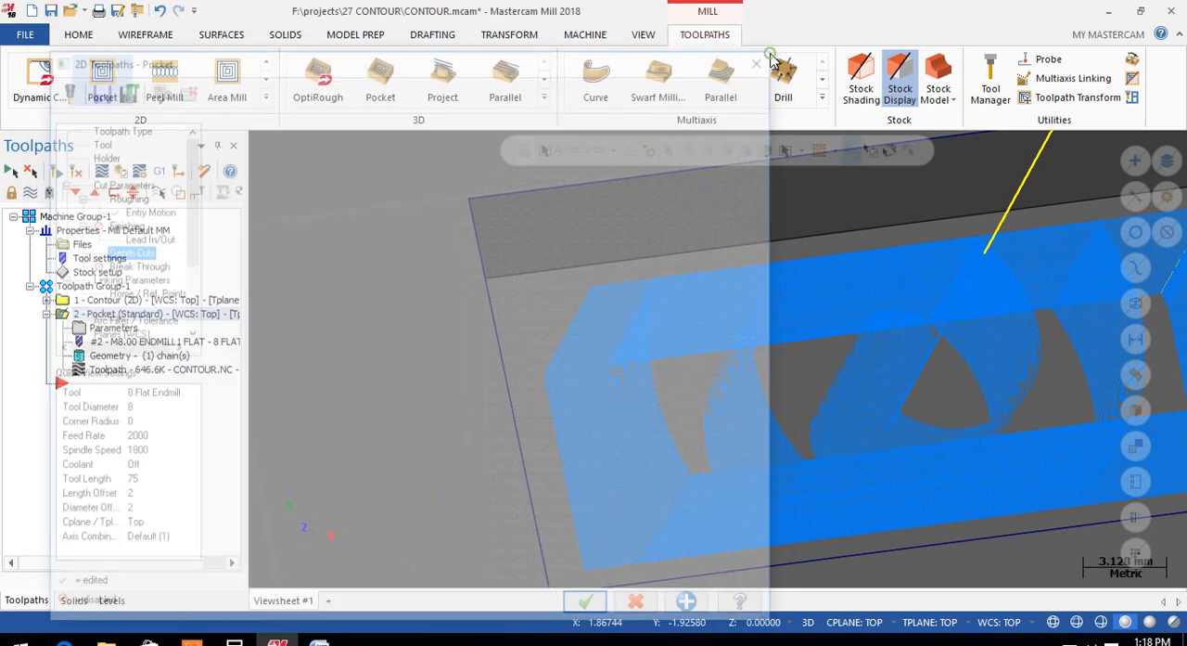